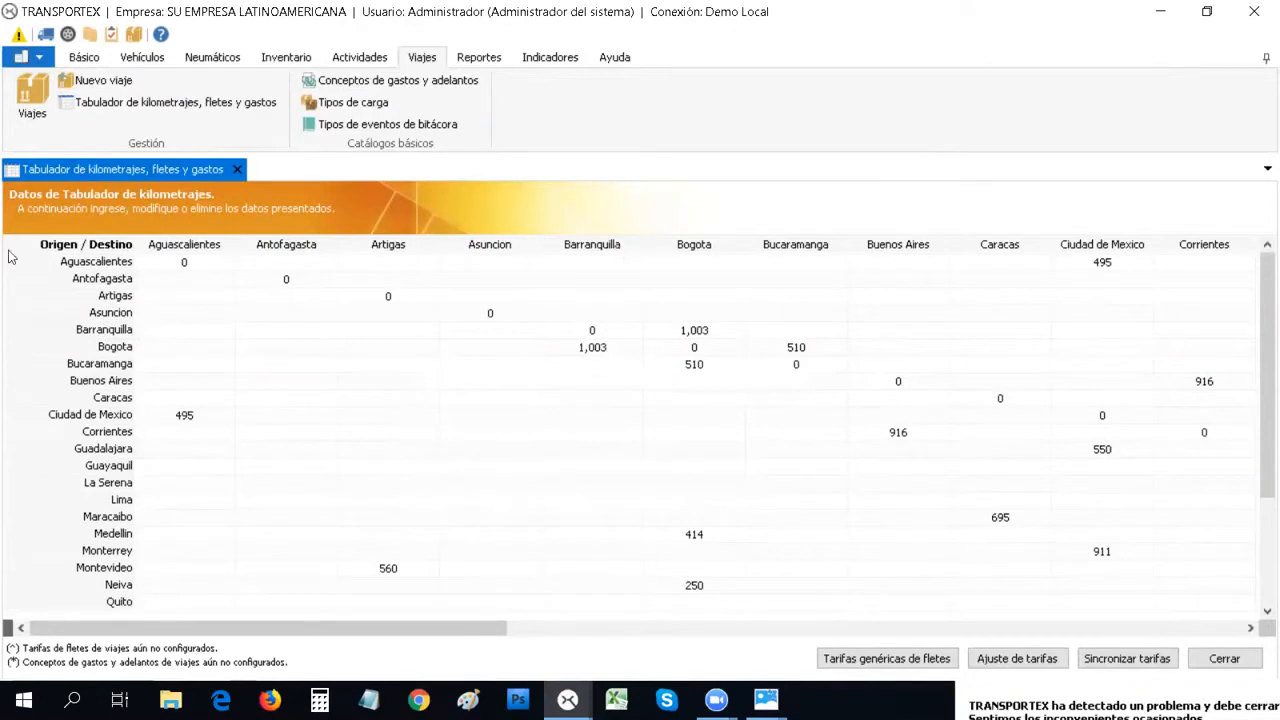
Open the localities list and examine the Buenos Aires record's department and associated companies
left_click(84, 57)
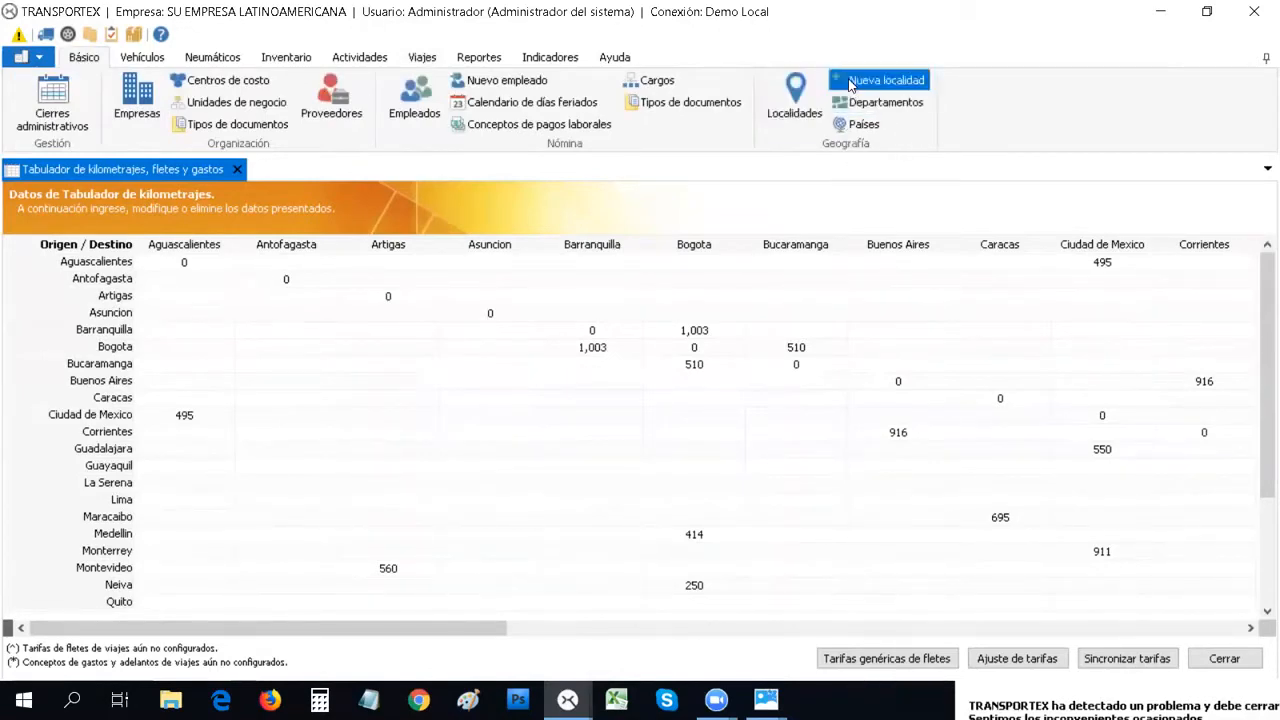
left_click(818, 88)
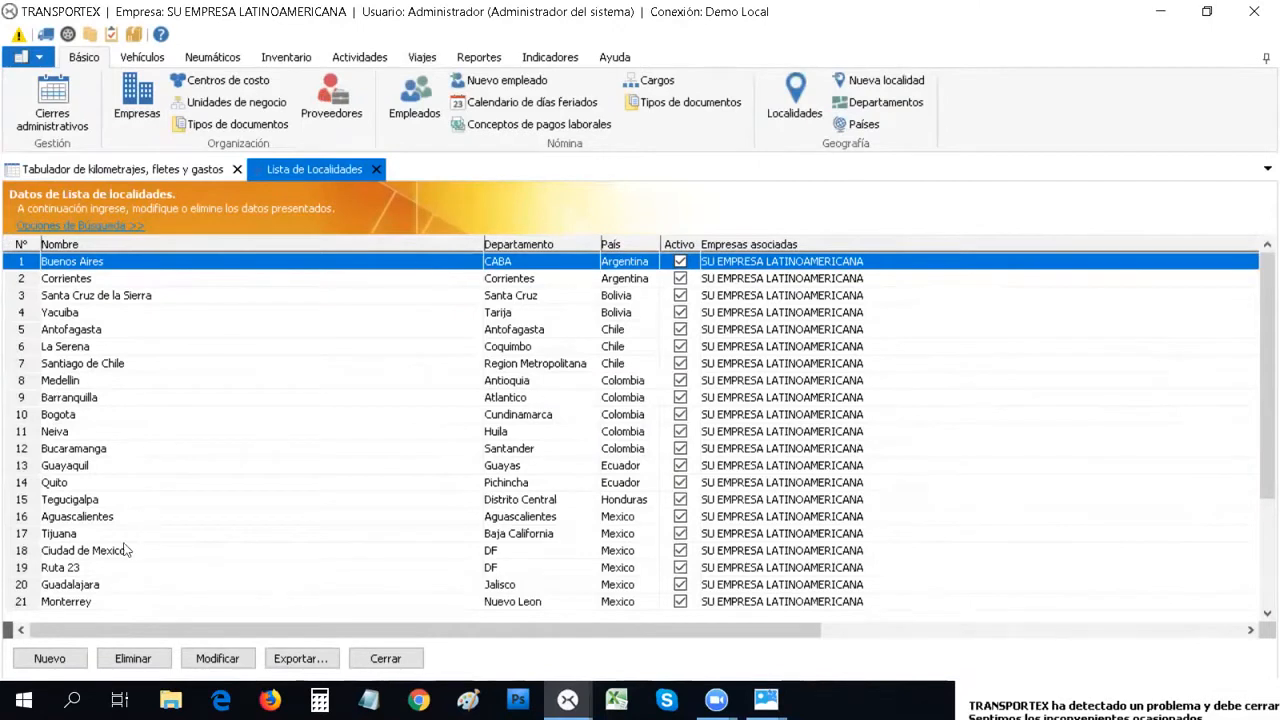
double_click(138, 265)
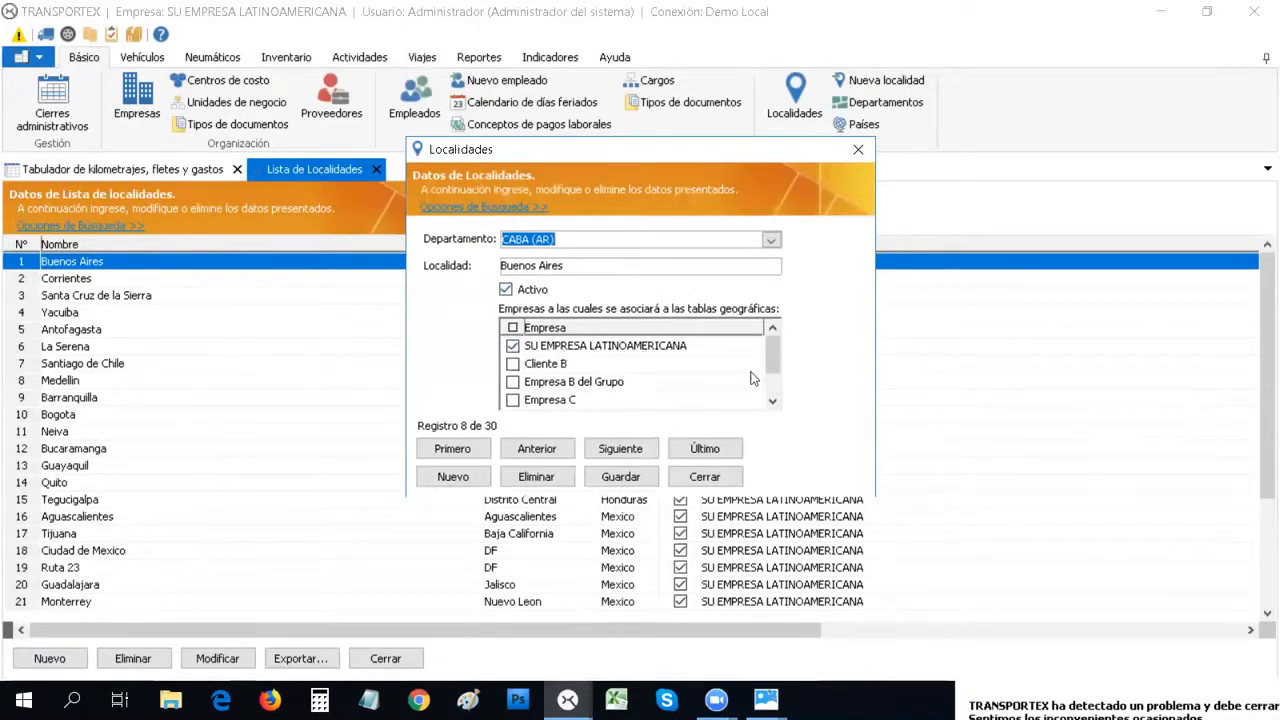
mouse_move(772, 355)
left_mouse_down()
mouse_move(773, 388)
mouse_move(780, 335)
left_mouse_up()
left_click(704, 477)
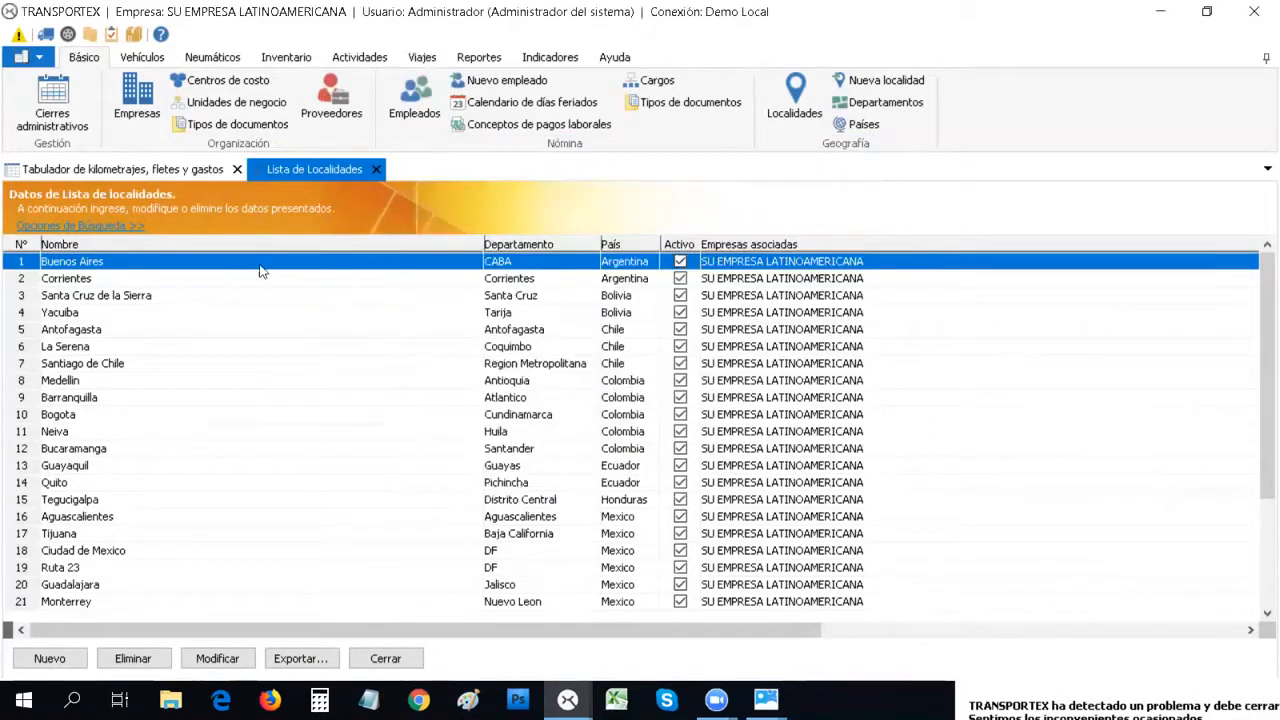
Try unlinking SU EMPRESA LATINOAMERICANA from the Buenos Aires locality, and leave the record and the localities list without saving
left_click(125, 177)
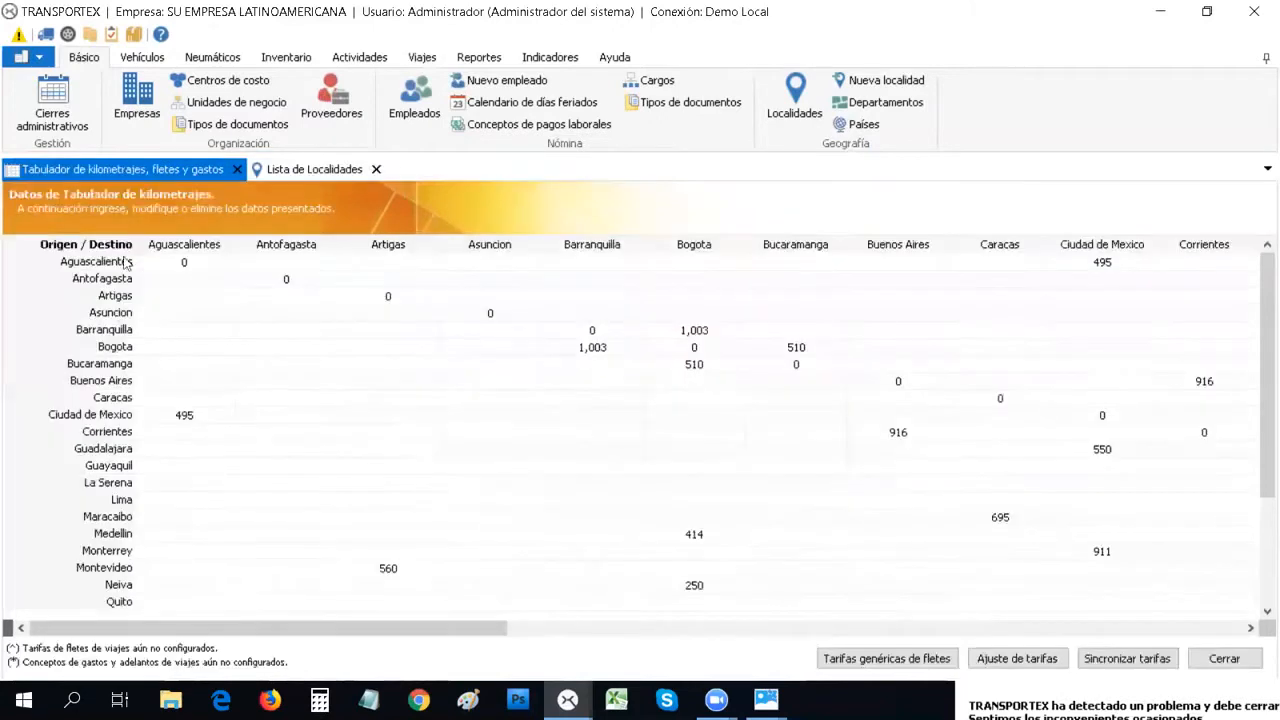
left_click(300, 169)
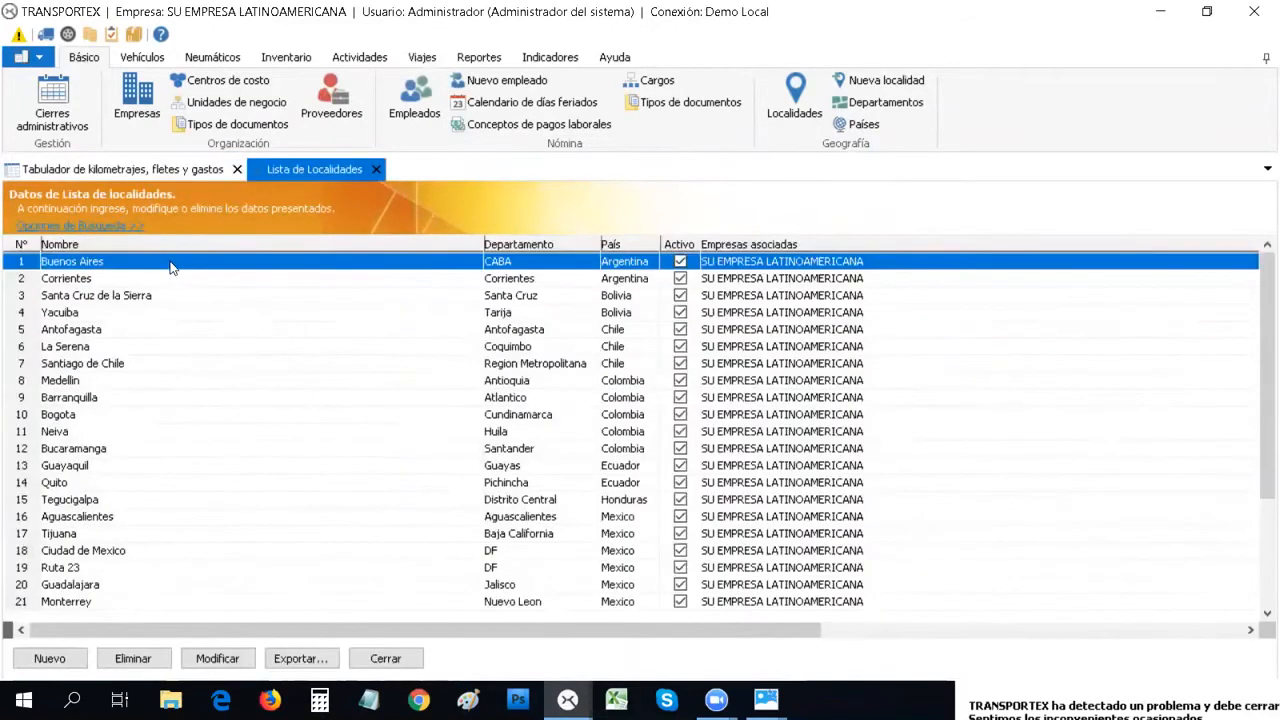
double_click(170, 264)
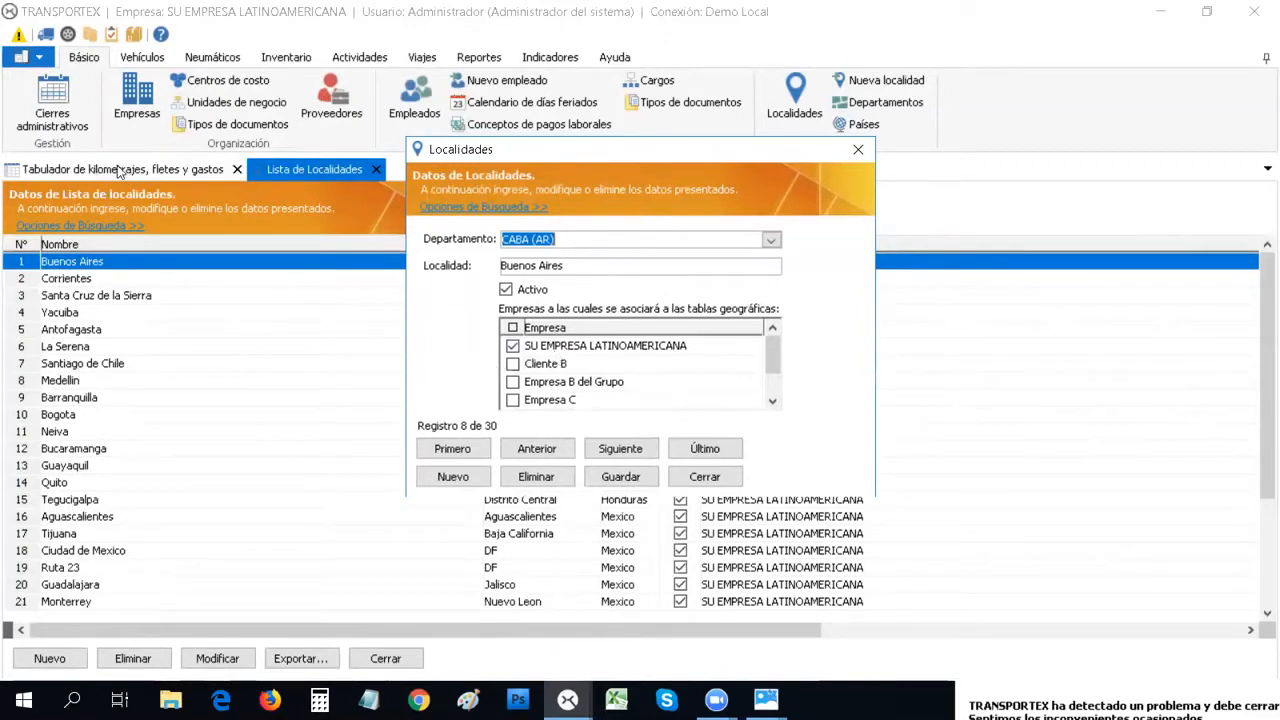
left_click(516, 347)
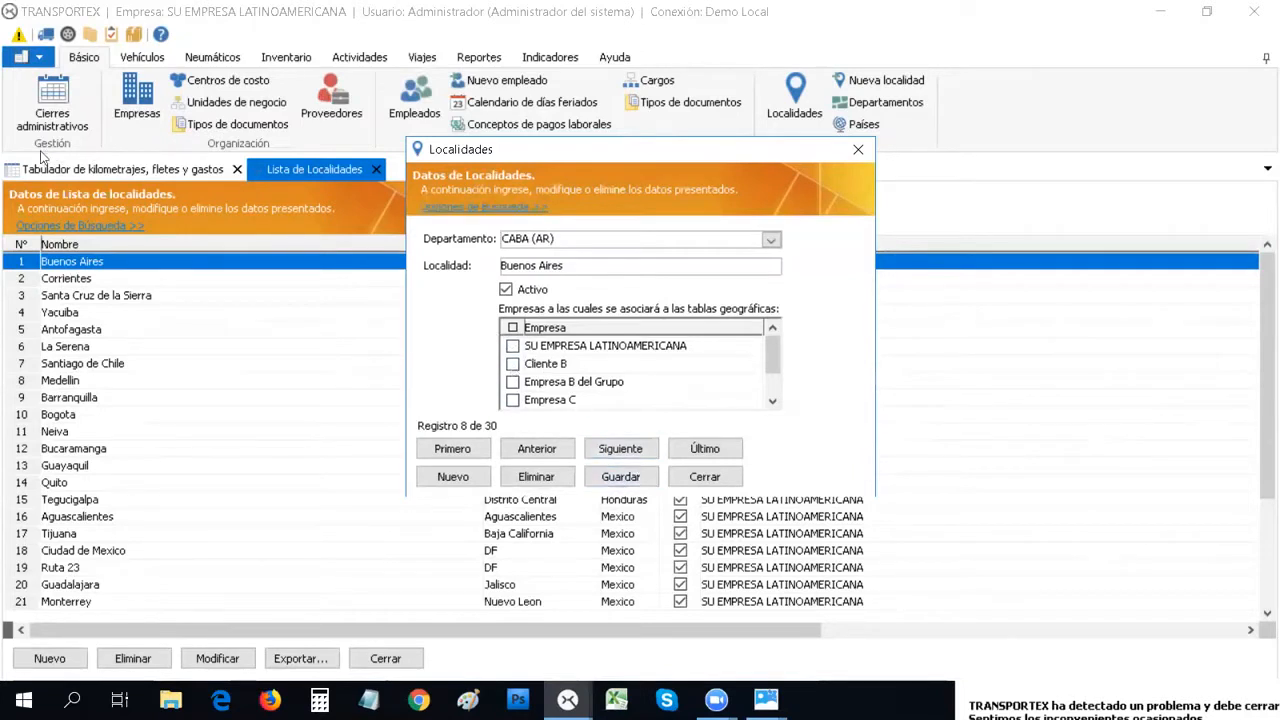
left_click(513, 347)
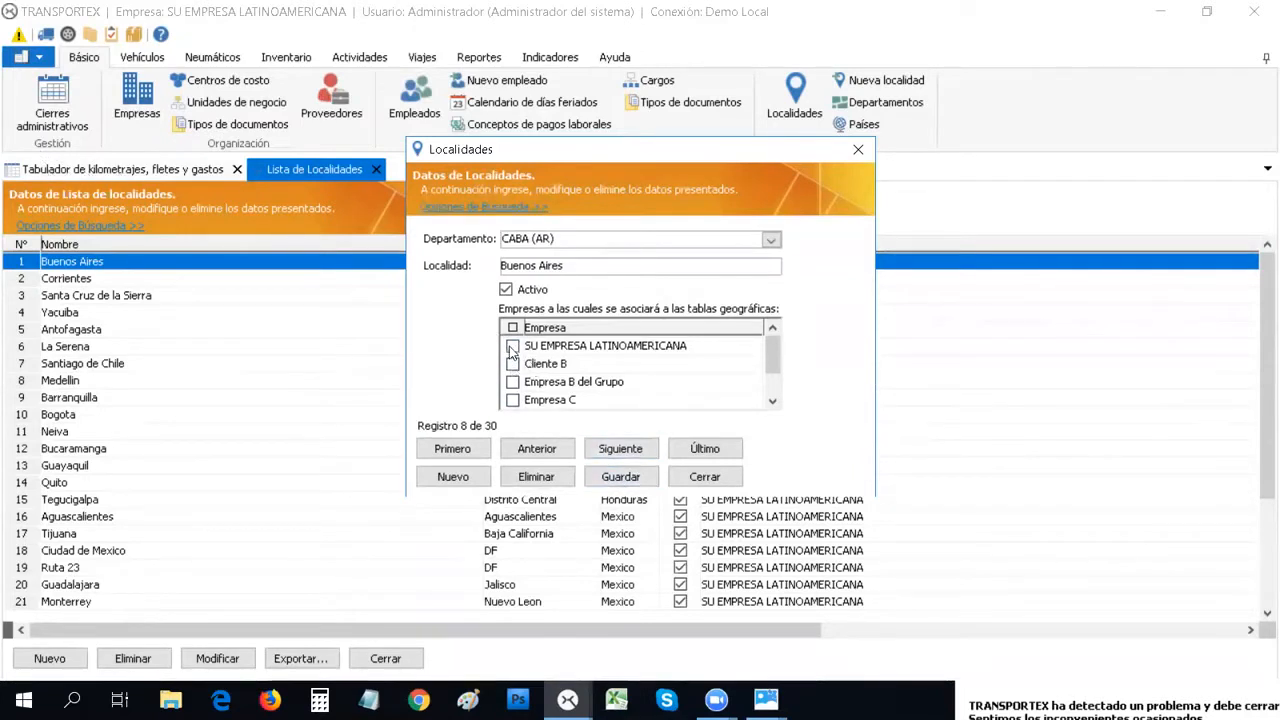
left_click(692, 477)
left_click(375, 170)
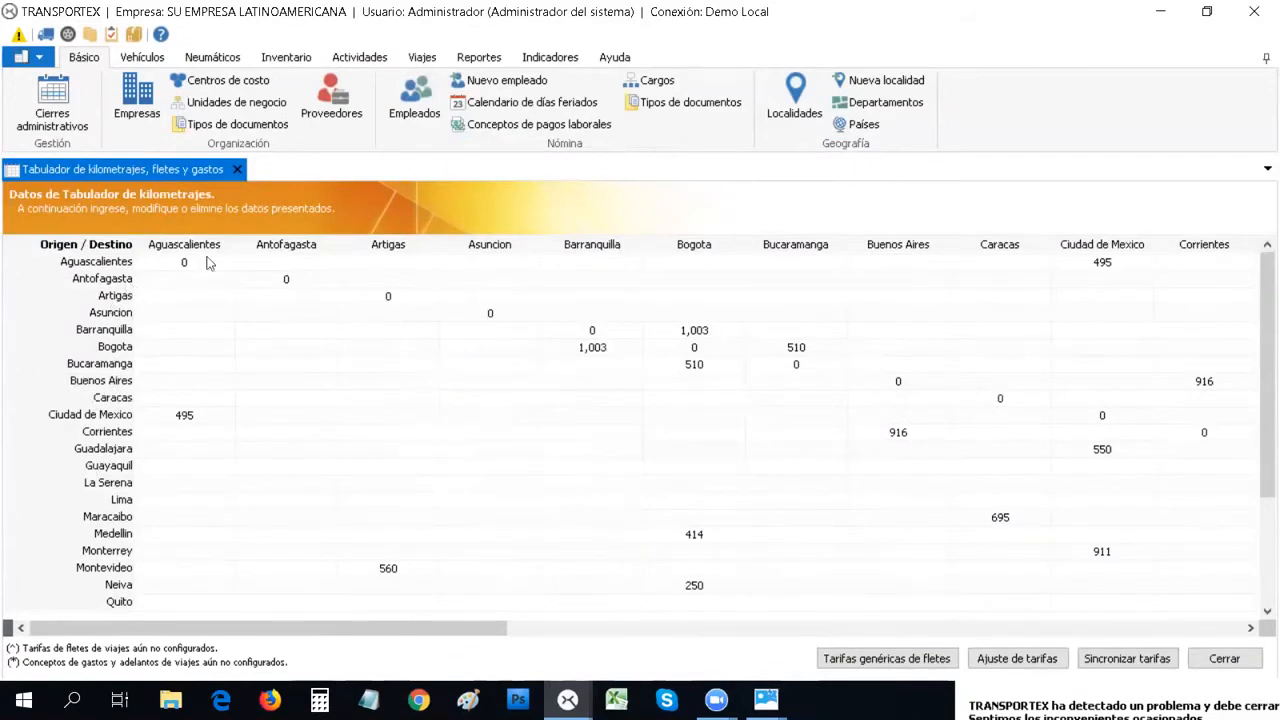
Collapse the ribbon and open the localities list, dismissing the blank new locality form
left_click(1258, 58)
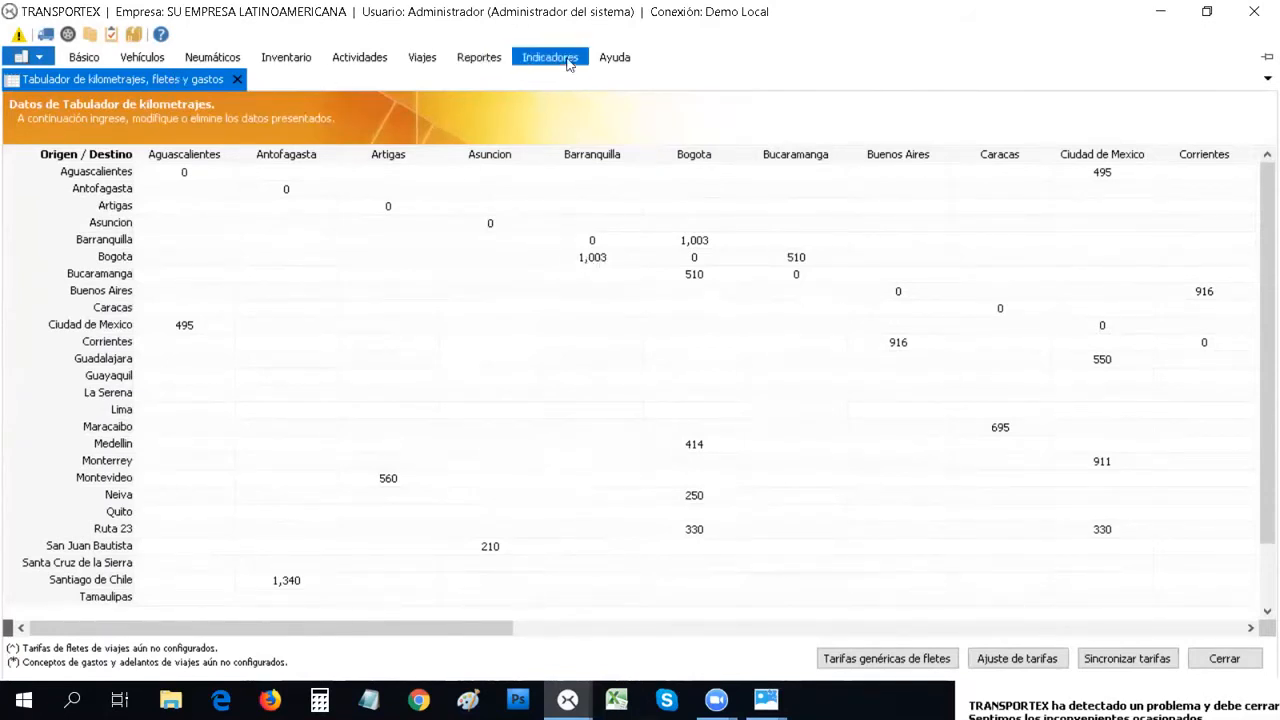
left_click(84, 57)
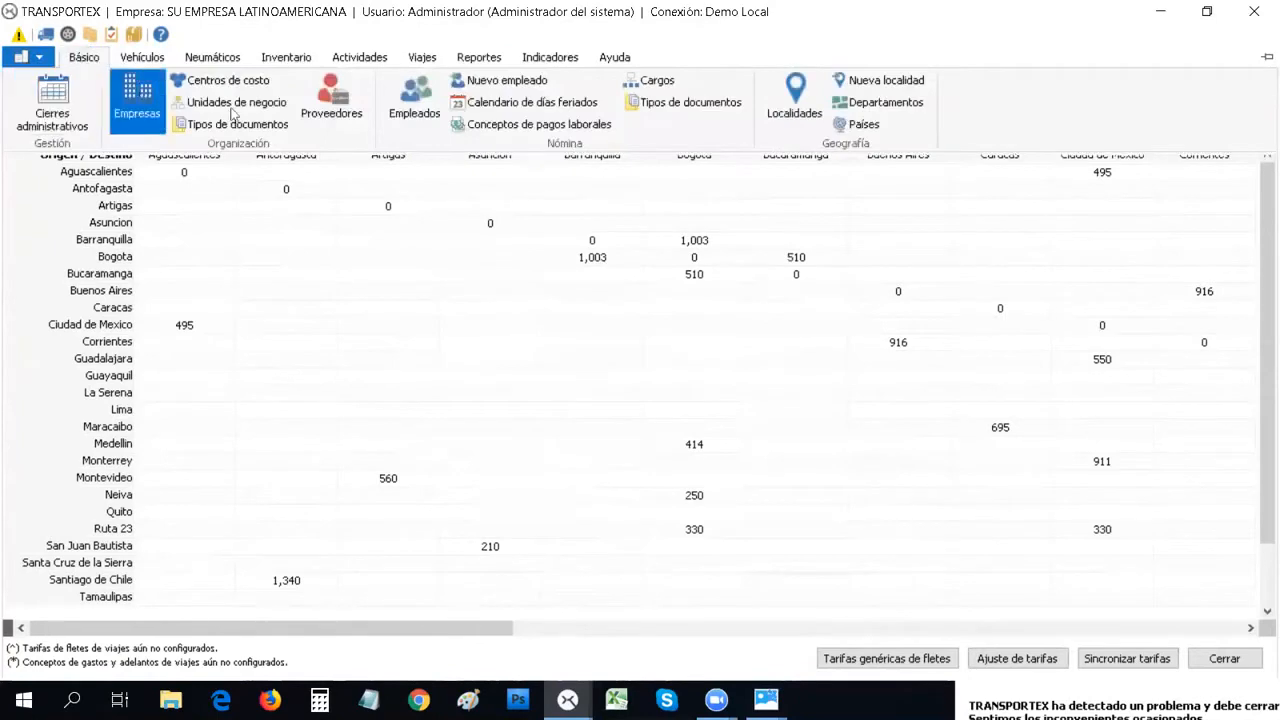
left_click(804, 103)
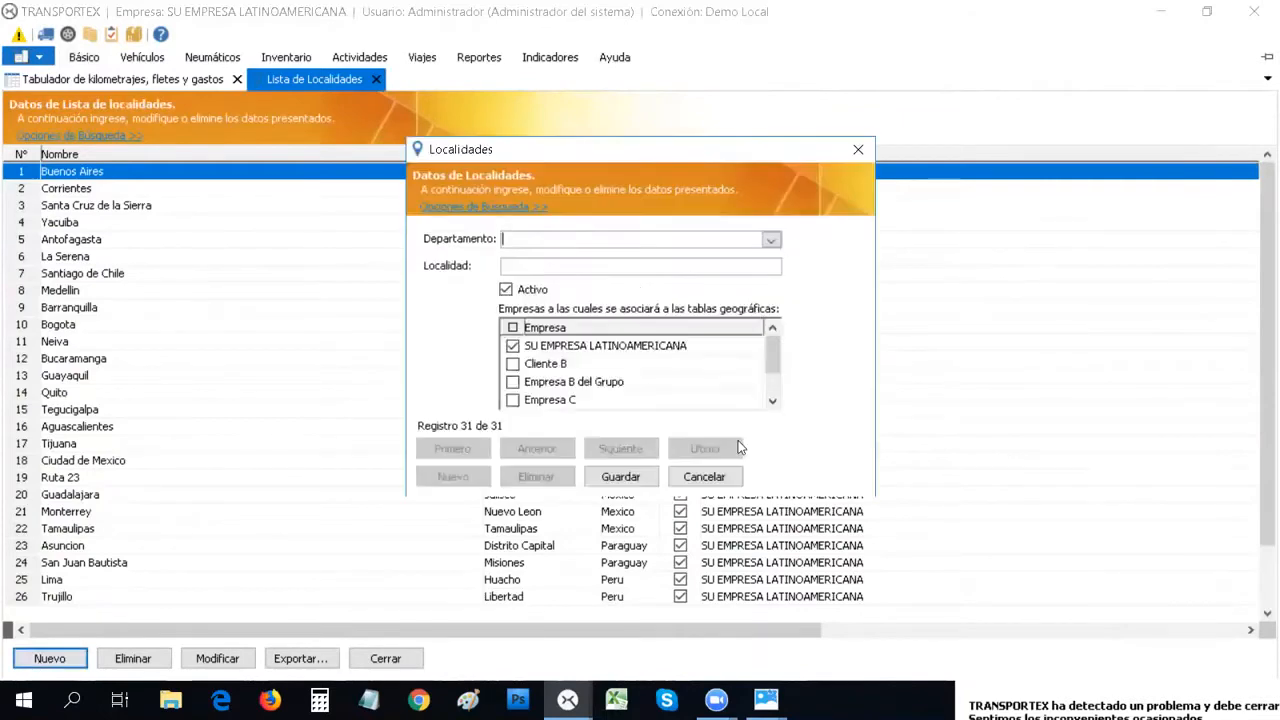
left_click(705, 478)
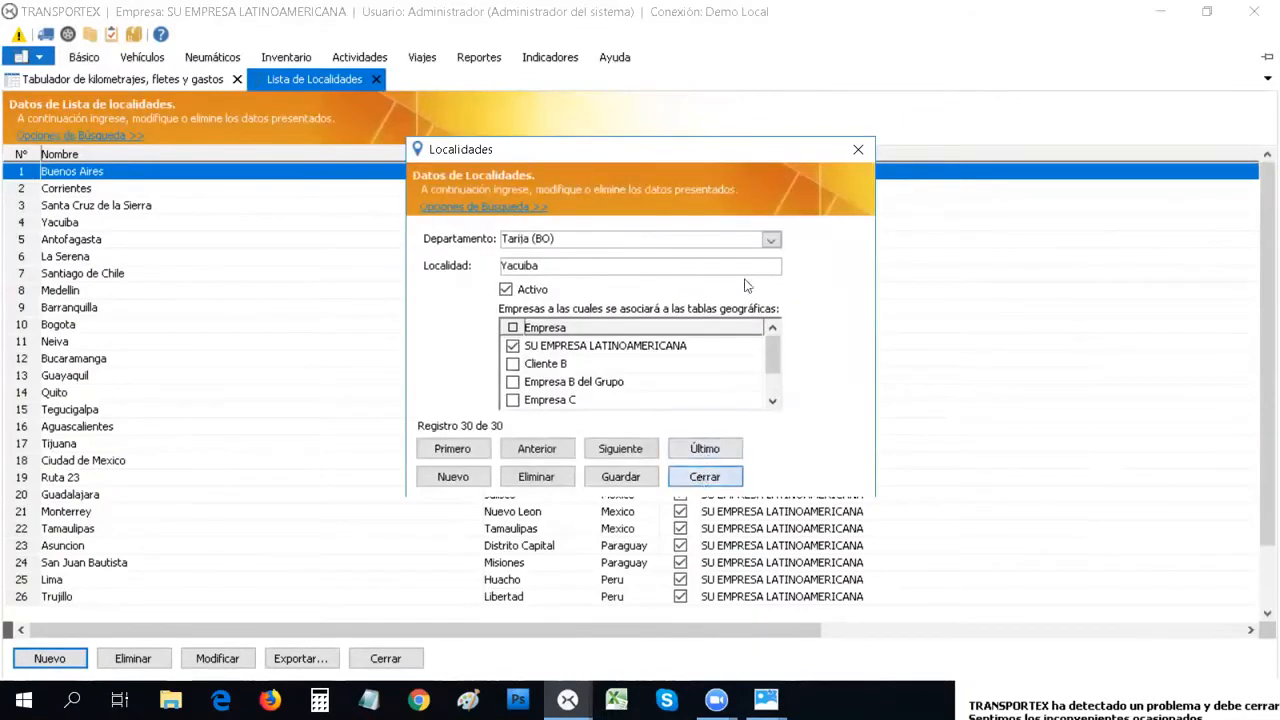
left_click(704, 478)
Create and save a new department named Meta in the country Colombia
left_click(97, 62)
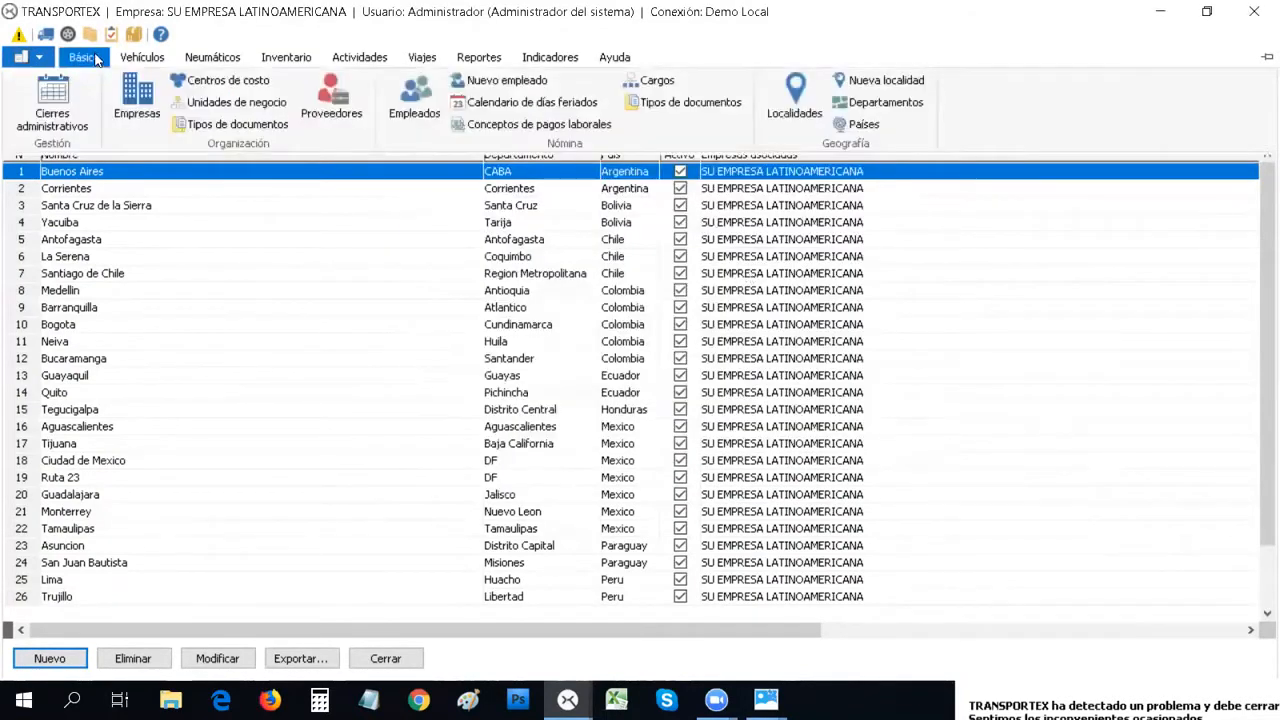
left_click(257, 575)
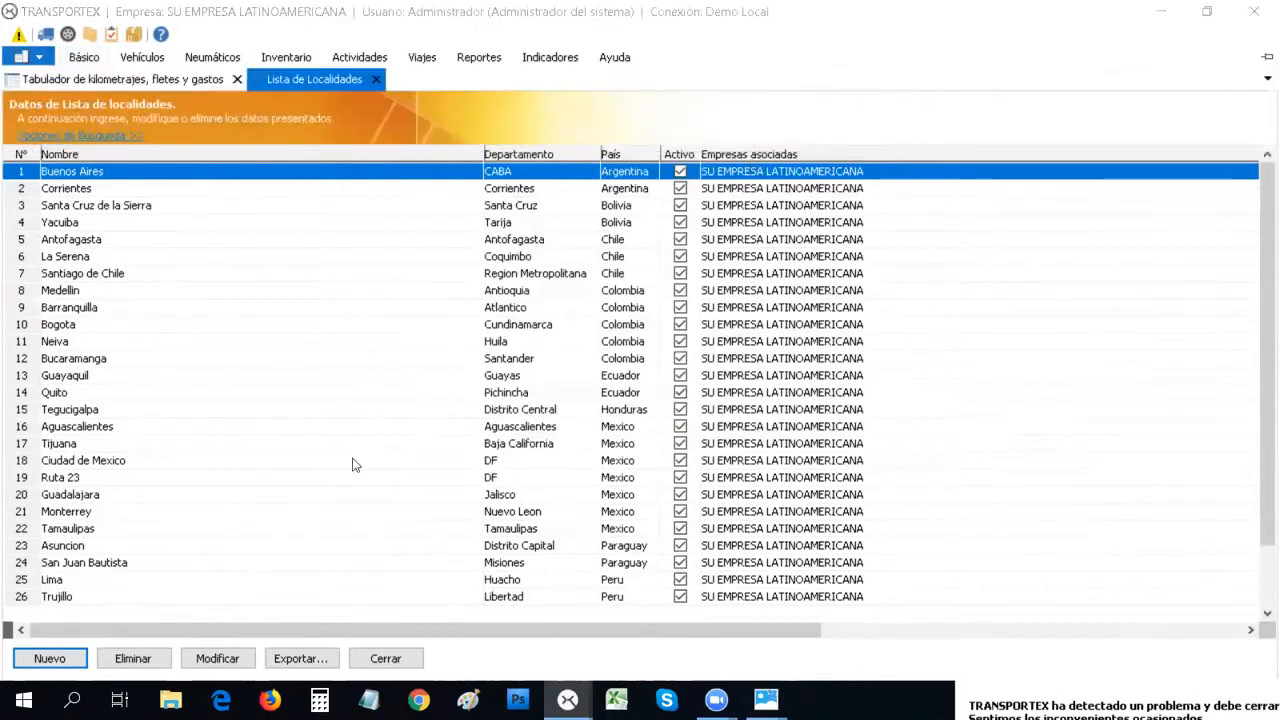
left_click(453, 476)
left_click(630, 241)
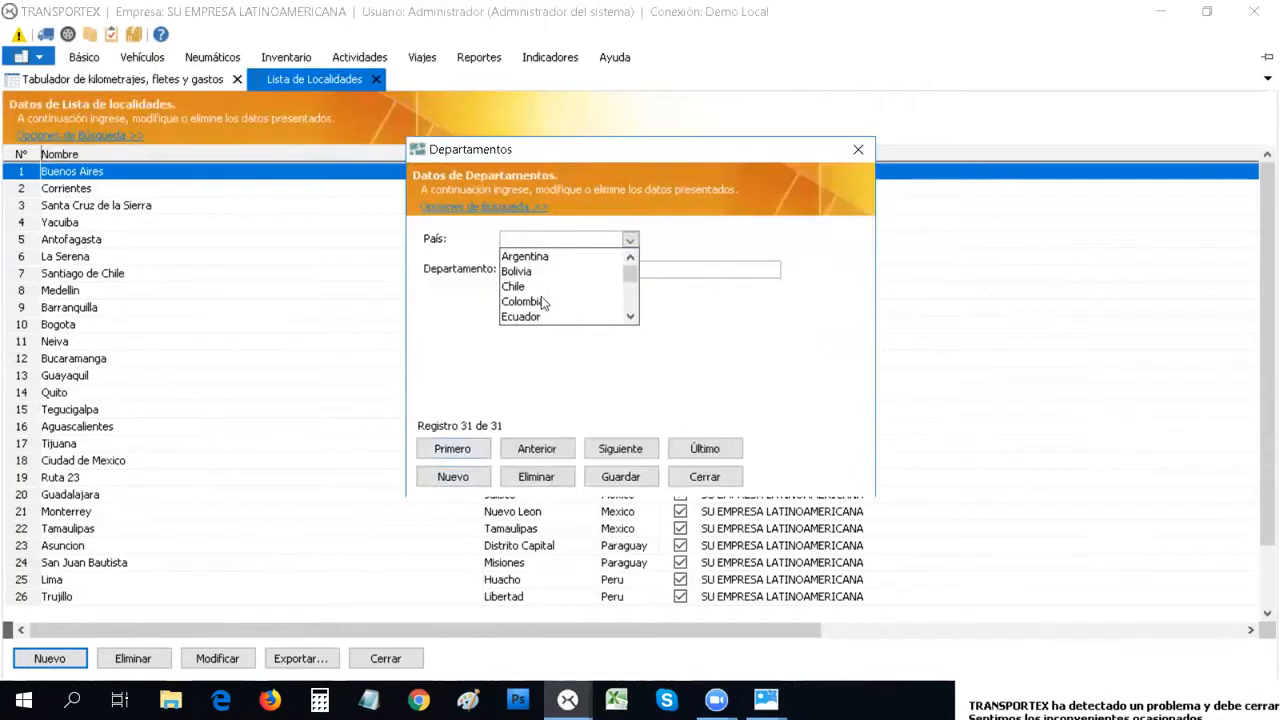
left_click(544, 303)
left_click(580, 269)
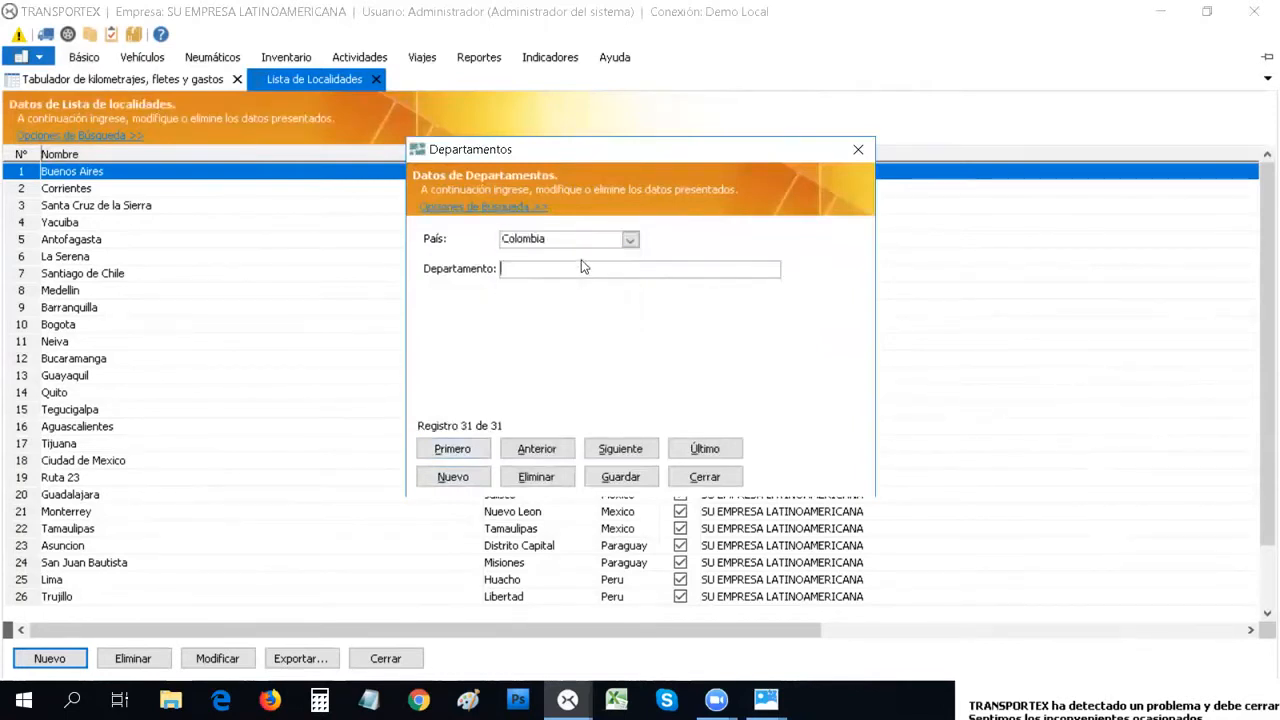
type("Meta")
left_click(621, 478)
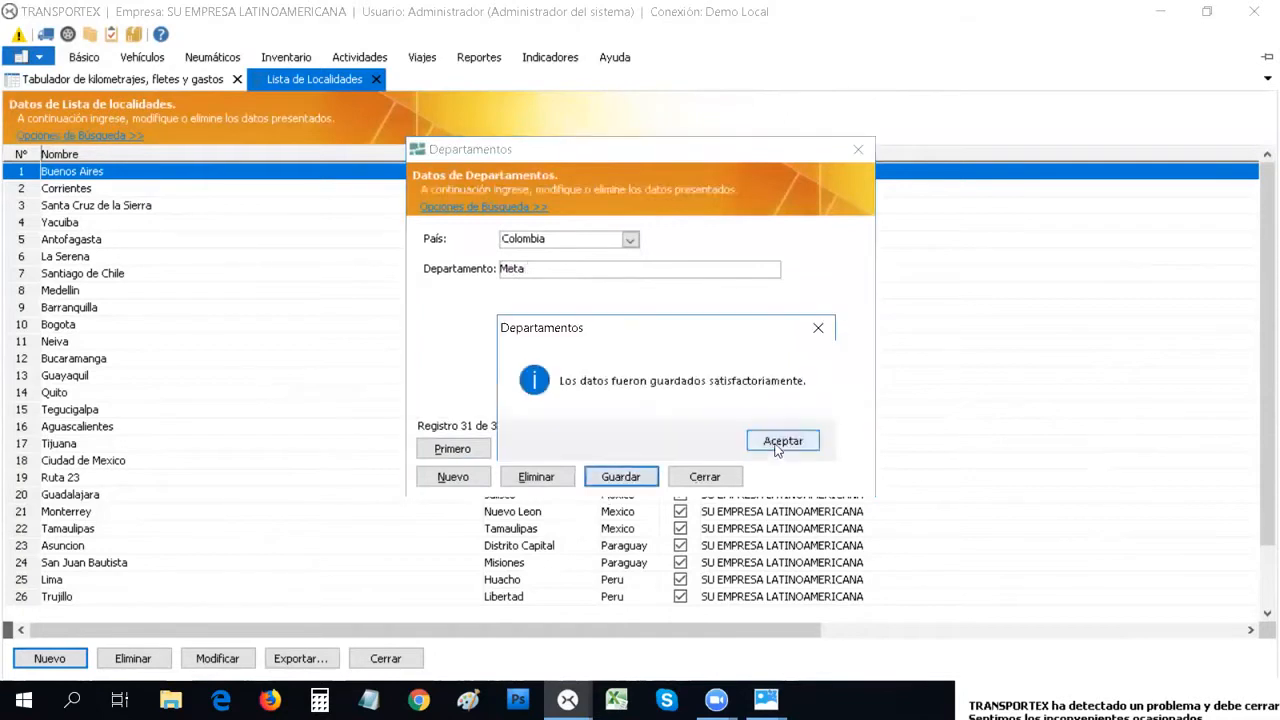
left_click(770, 442)
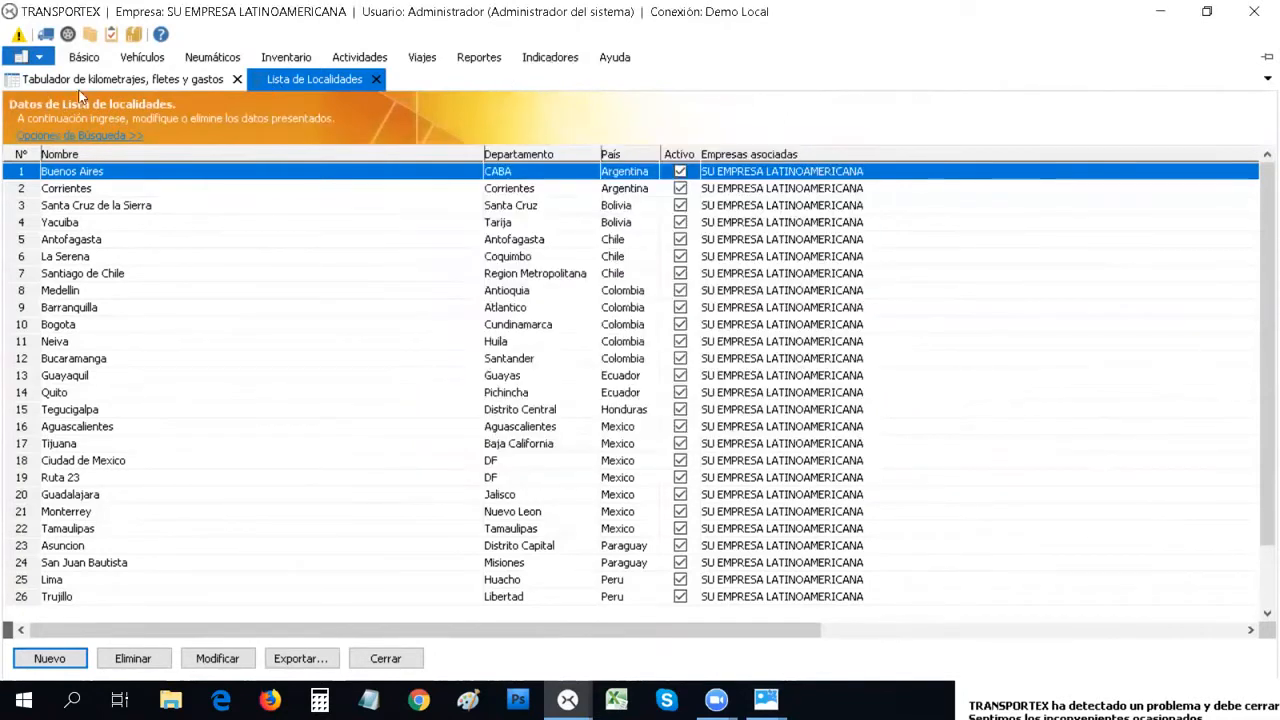
Add and save a new locality named Villavicencia in the department Meta (CO)
left_click(84, 57)
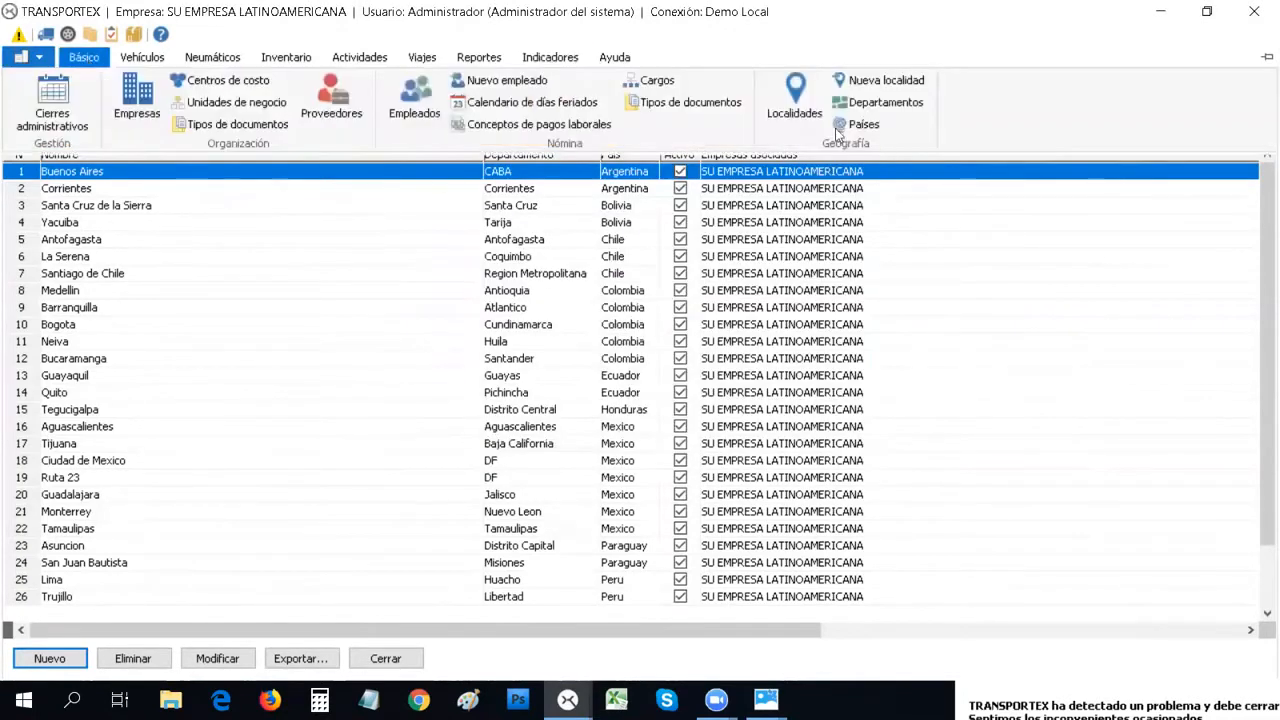
left_click(74, 662)
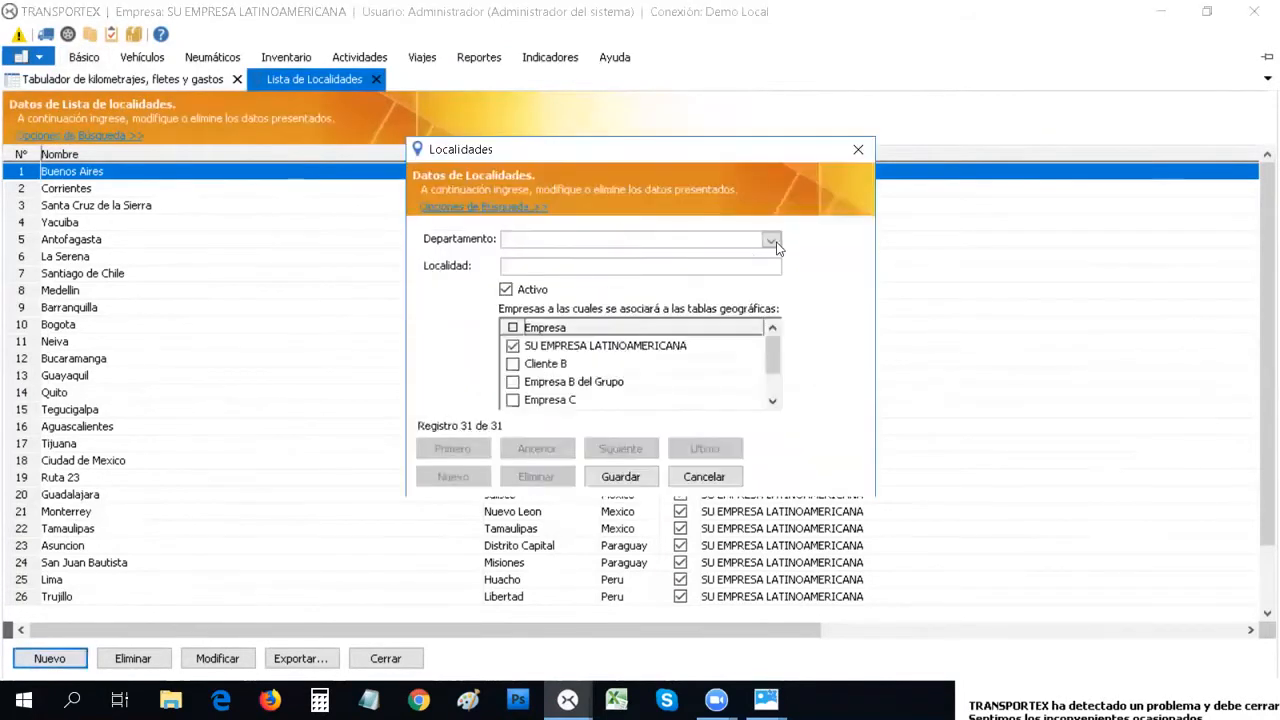
left_click(771, 240)
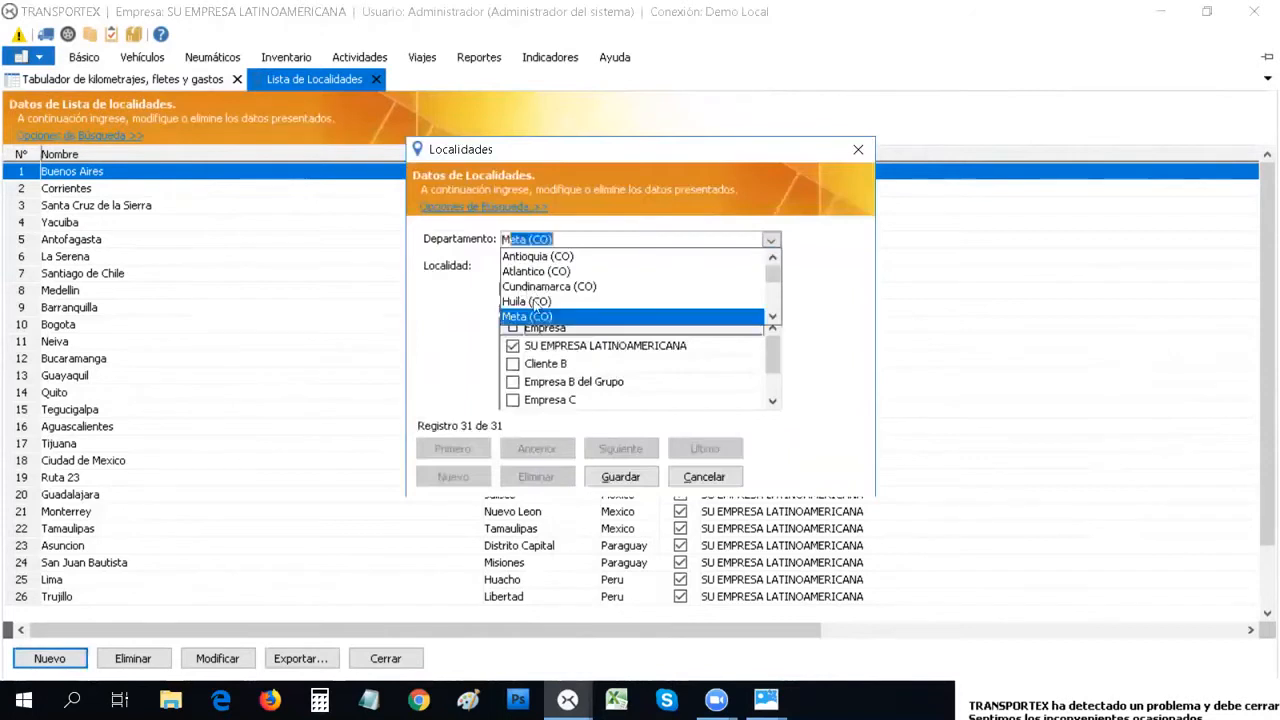
left_click(535, 316)
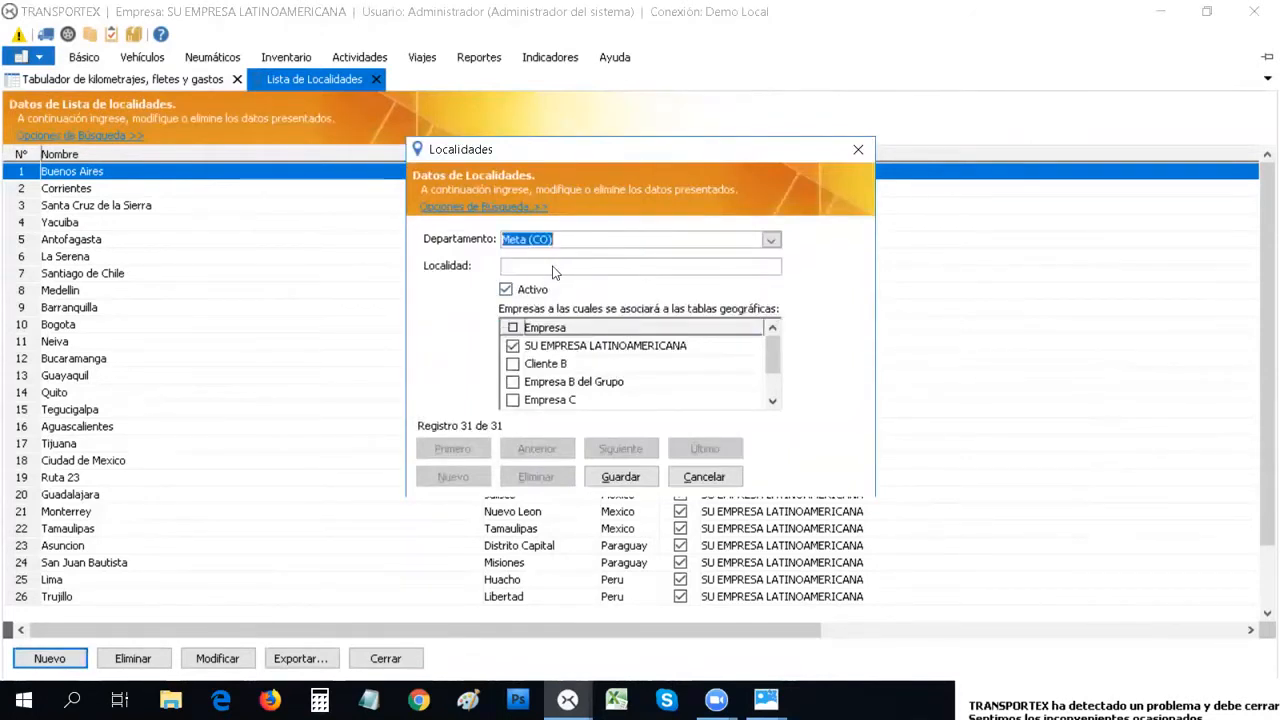
left_click(555, 272)
type("Vo")
type("llavic")
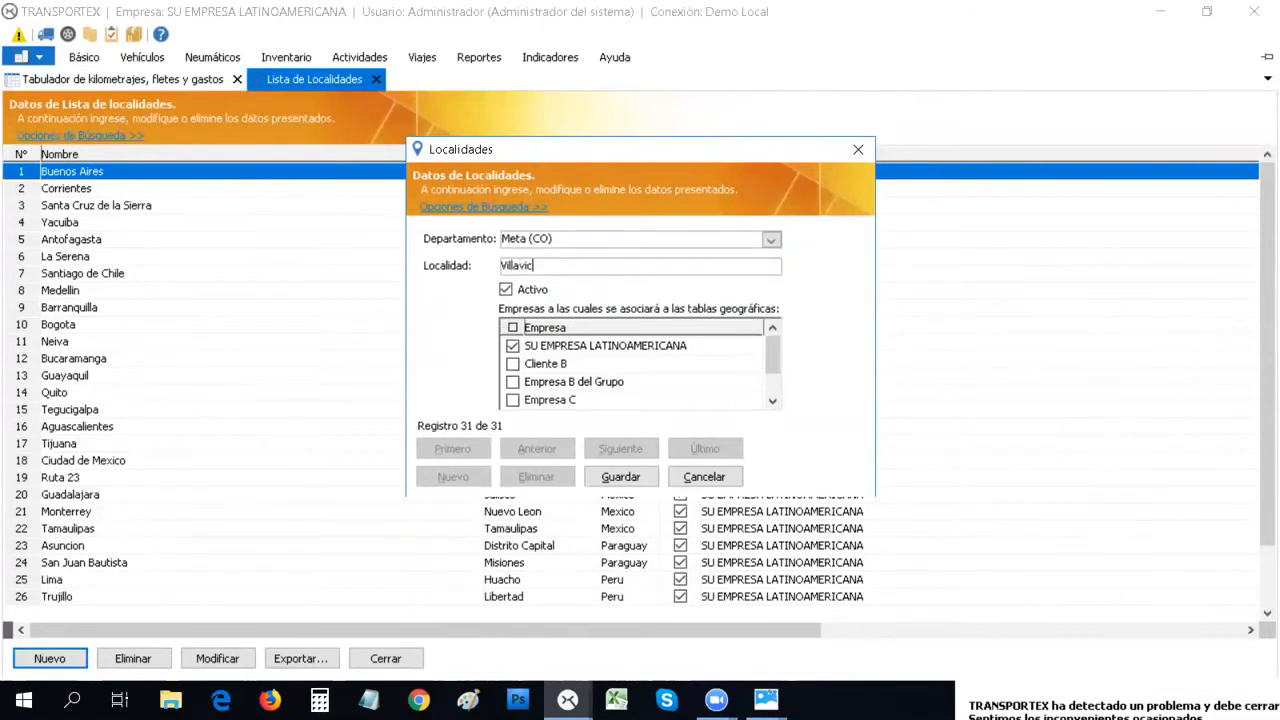
type("encia")
left_click(648, 470)
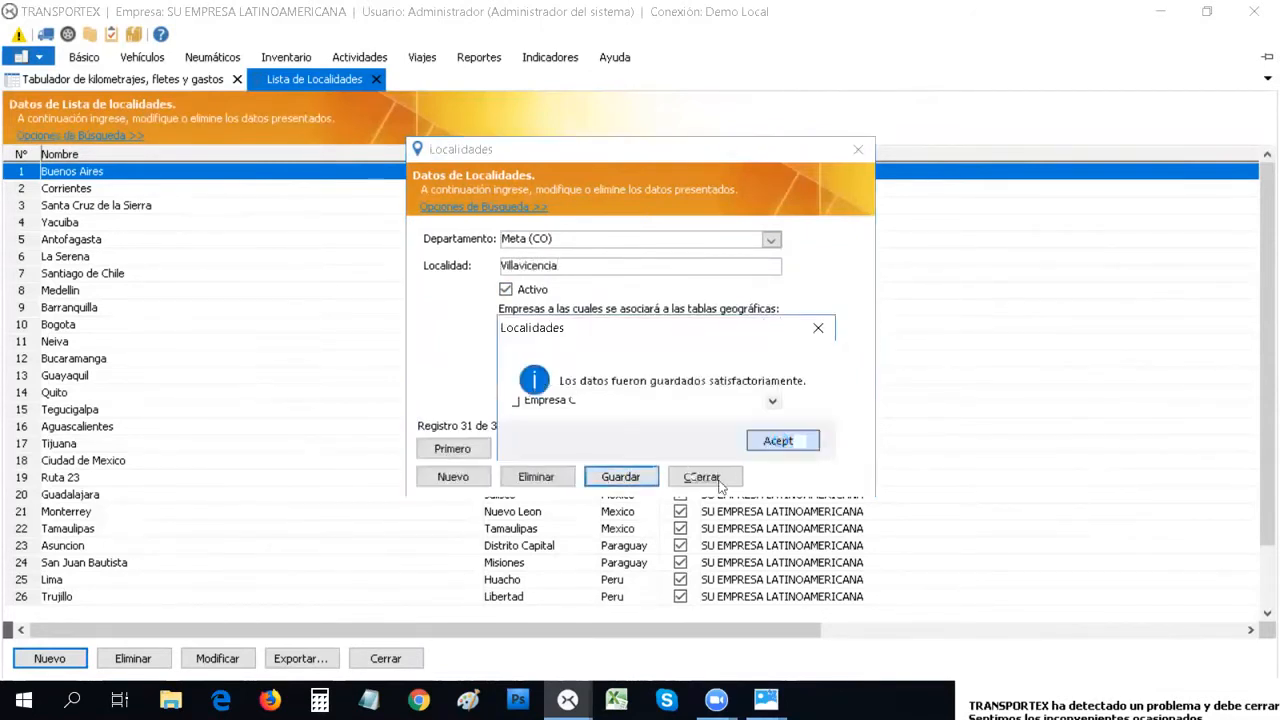
left_click(778, 442)
left_click(704, 476)
Close the localities list and reload the Tabulador de kilometrajes, fletes y gastos by closing and reopening it
left_click(375, 79)
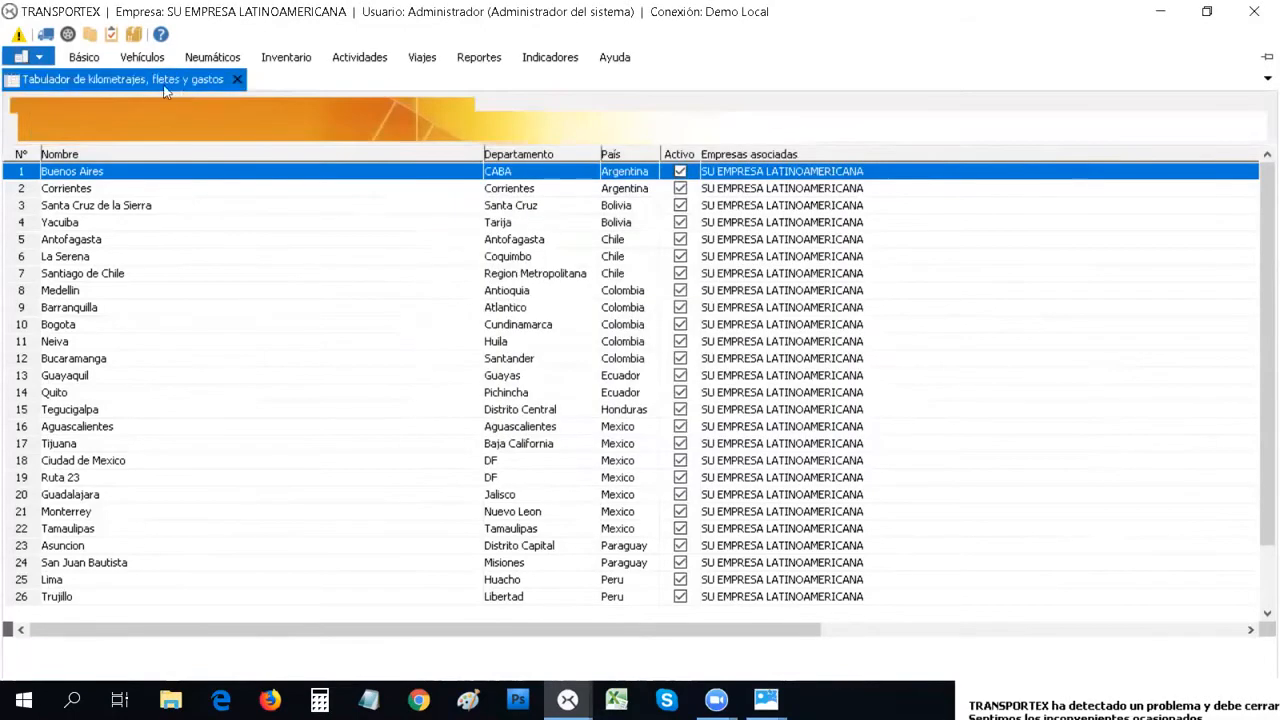
middle_click(147, 79)
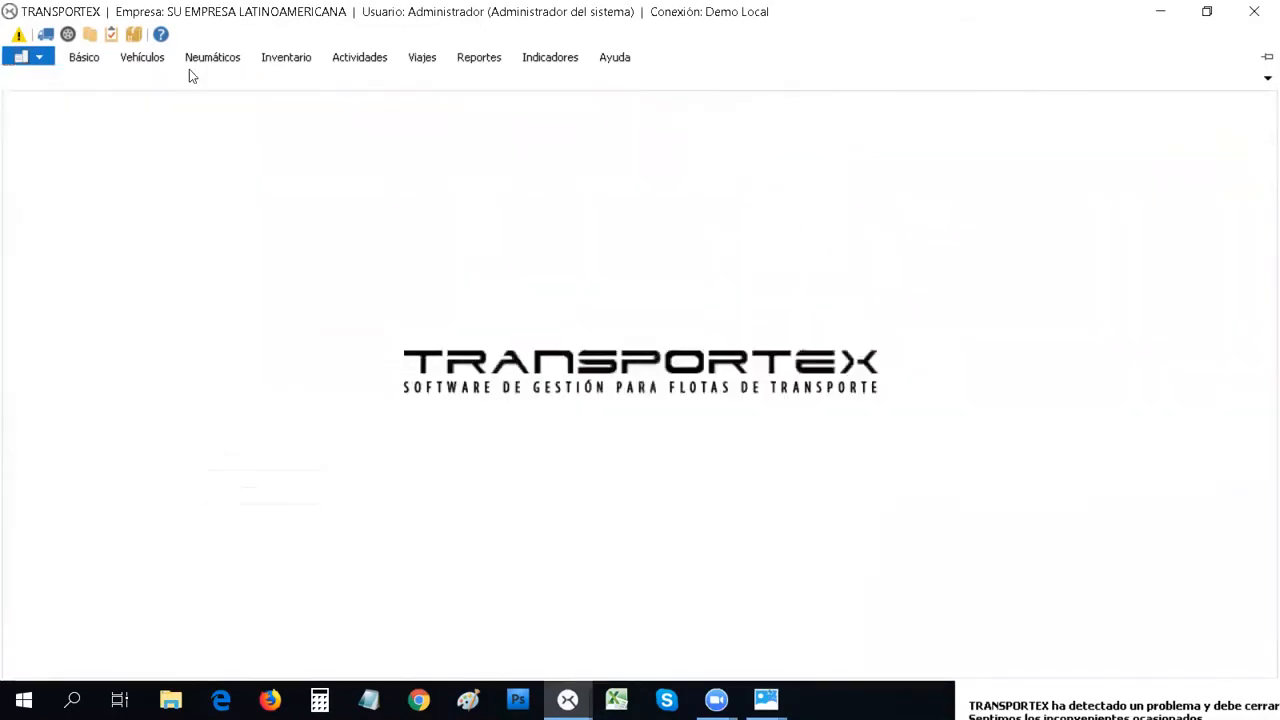
left_click(420, 62)
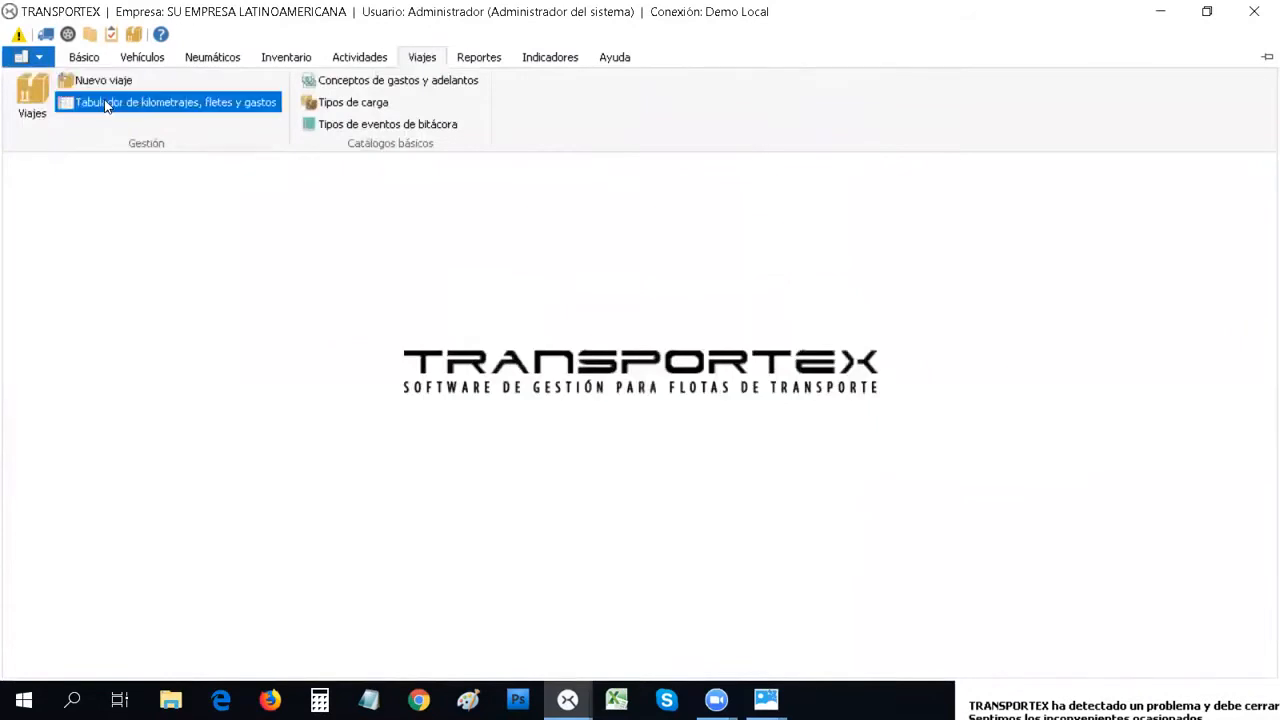
left_click(383, 279)
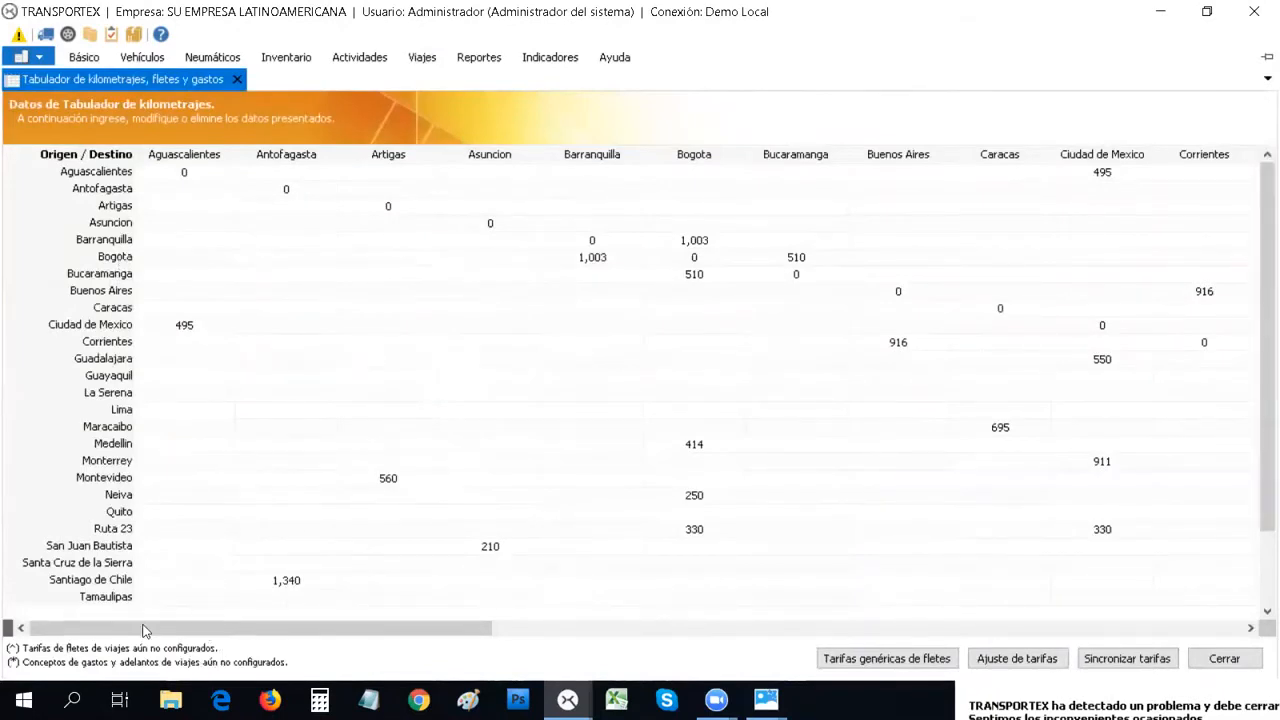
Split the distance table just after the Origen / Destino column to keep the origin names fixed
left_click_drag(142, 628, 309, 628)
left_click_drag(12, 628, 137, 618)
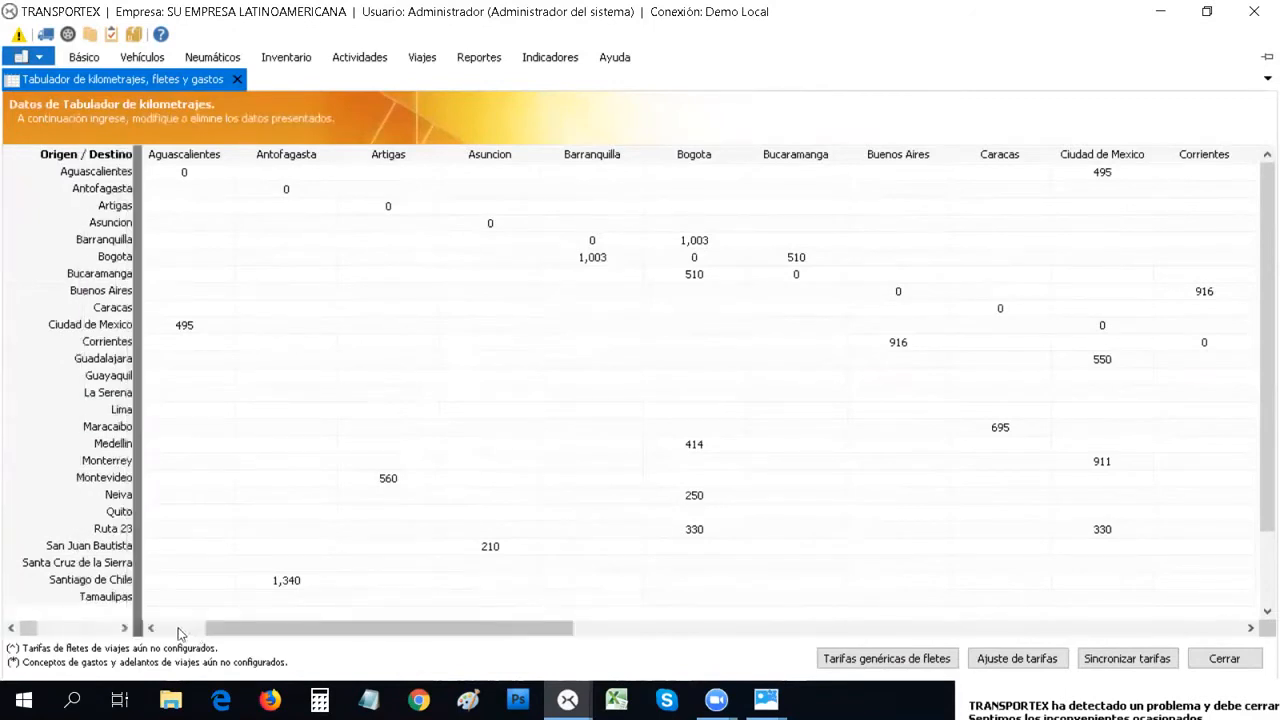
left_click_drag(218, 632, 892, 632)
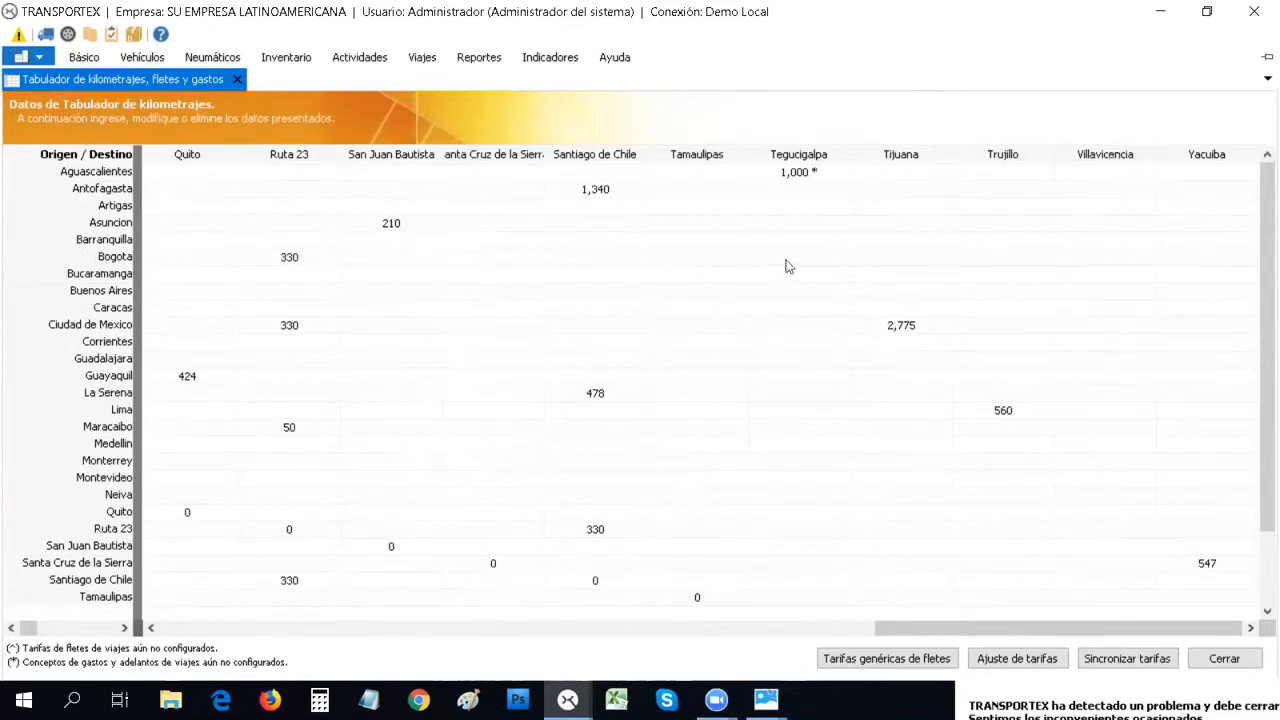
Set the Bogota to Villavicencia route to 400 km, circuit Media and 2.0 travel hours, and save it
double_click(1098, 262)
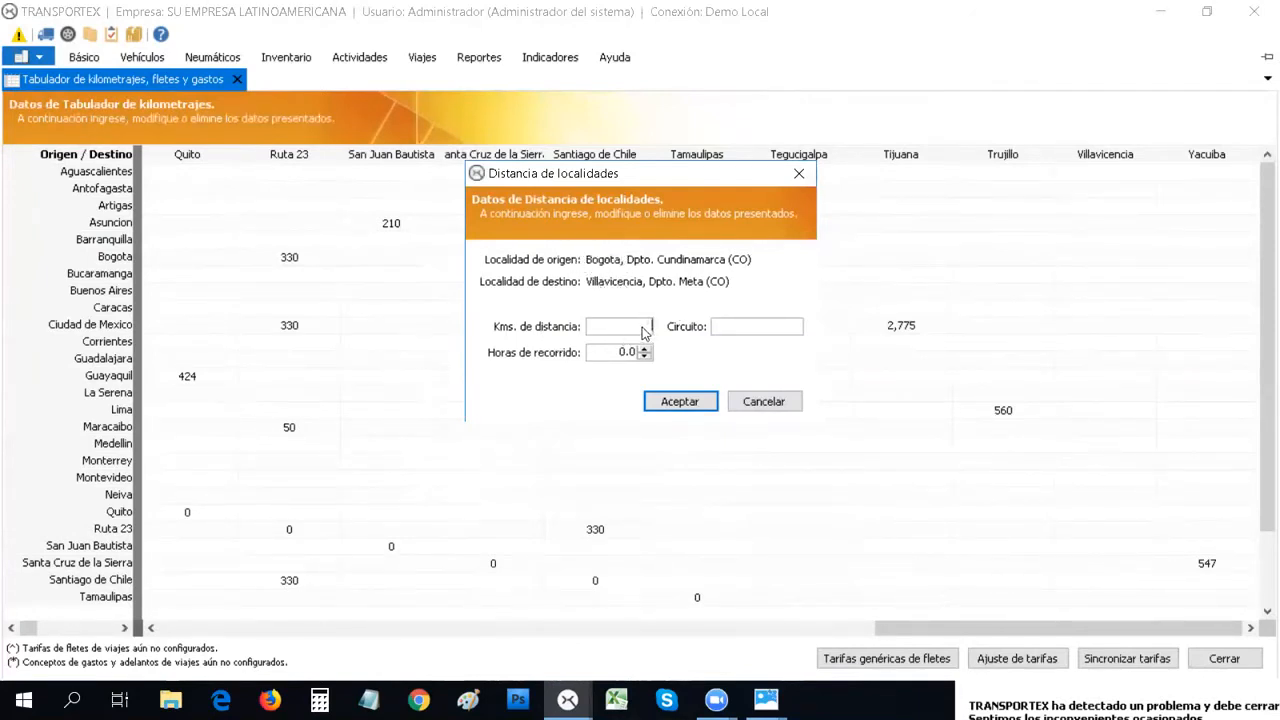
type("500")
left_click(711, 330)
type("C")
type("Media")
left_click(646, 348)
left_click(647, 348)
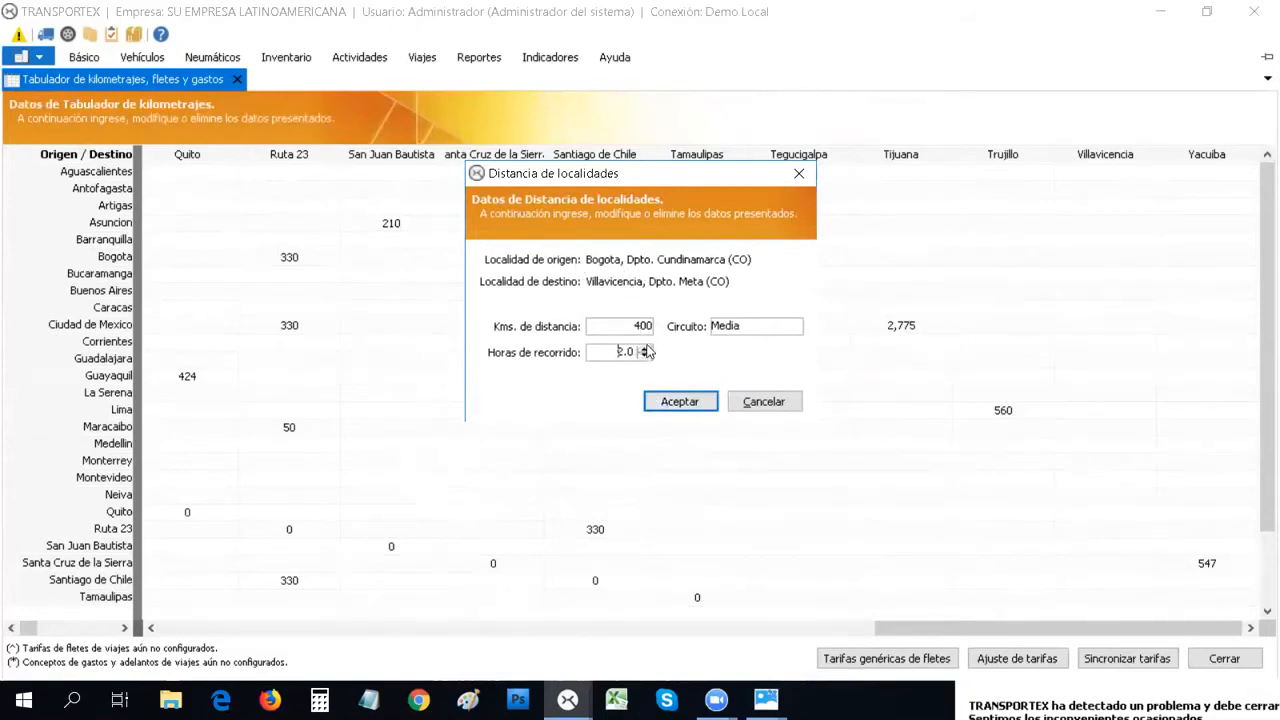
left_click(672, 401)
left_click(768, 440)
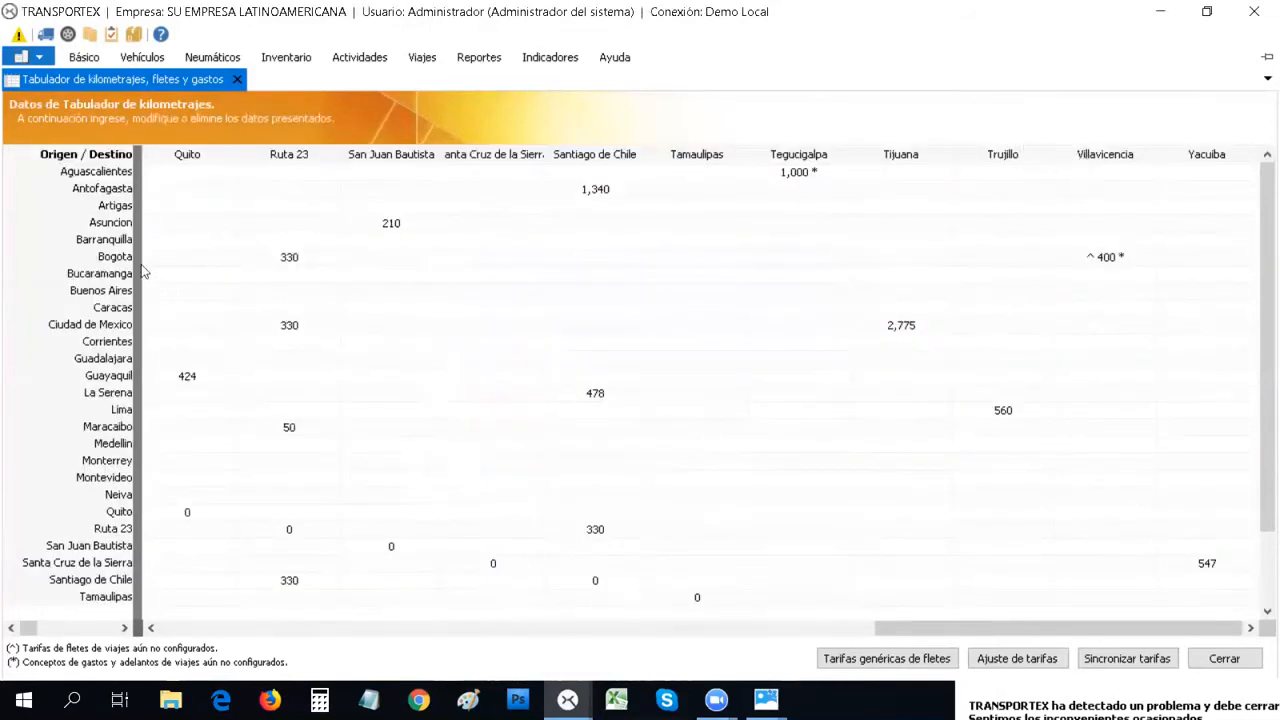
Review the distance data and the available configuration options of the Bogota to Villavicencia route without changing them
right_click(1104, 261)
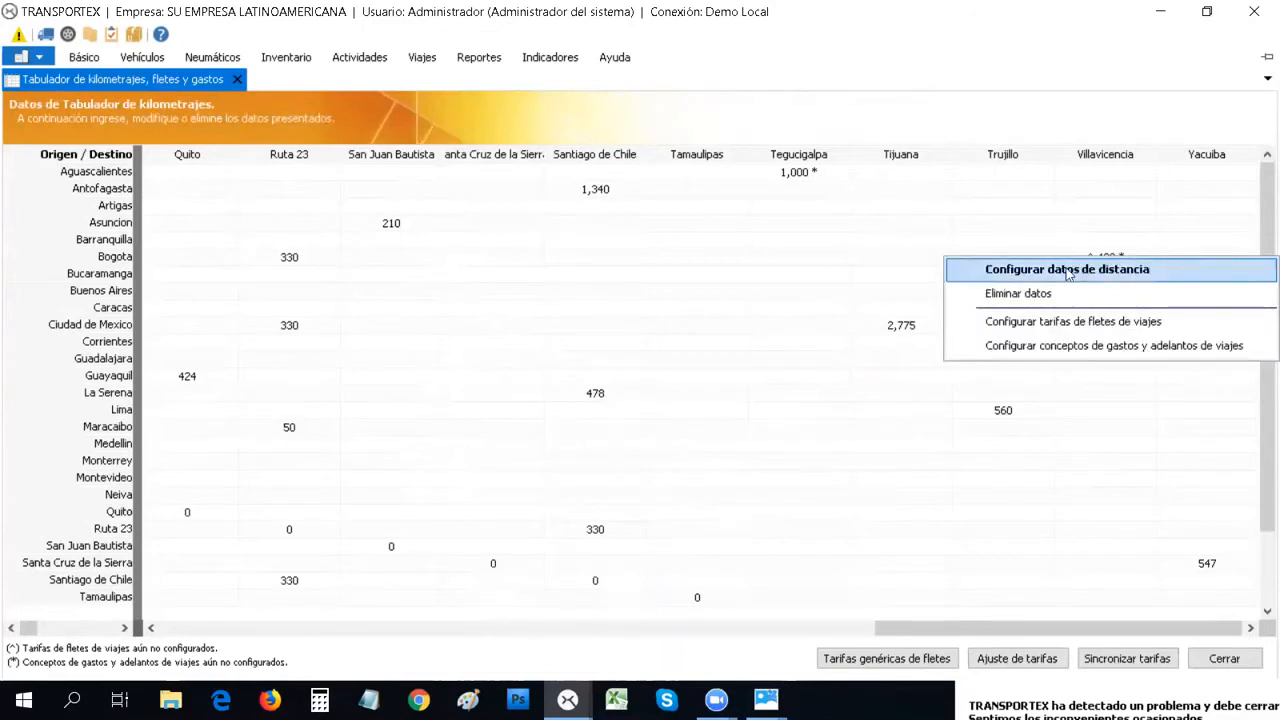
left_click(1062, 273)
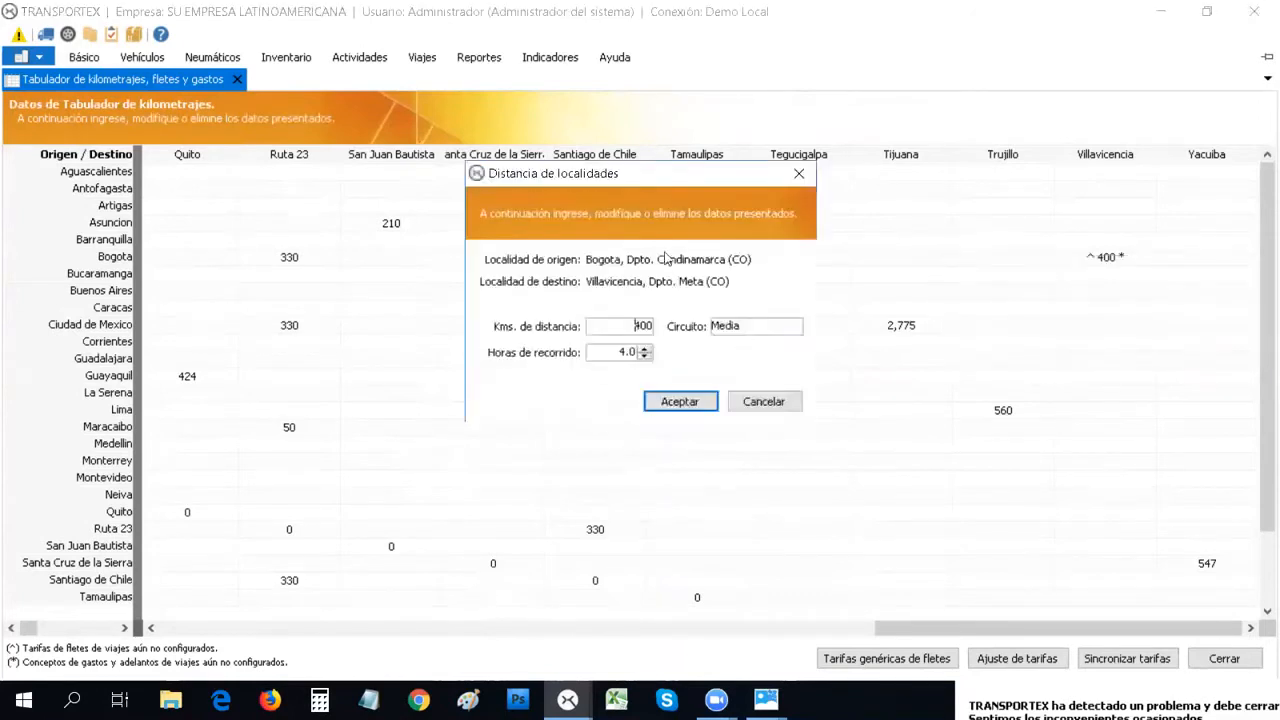
left_click(765, 402)
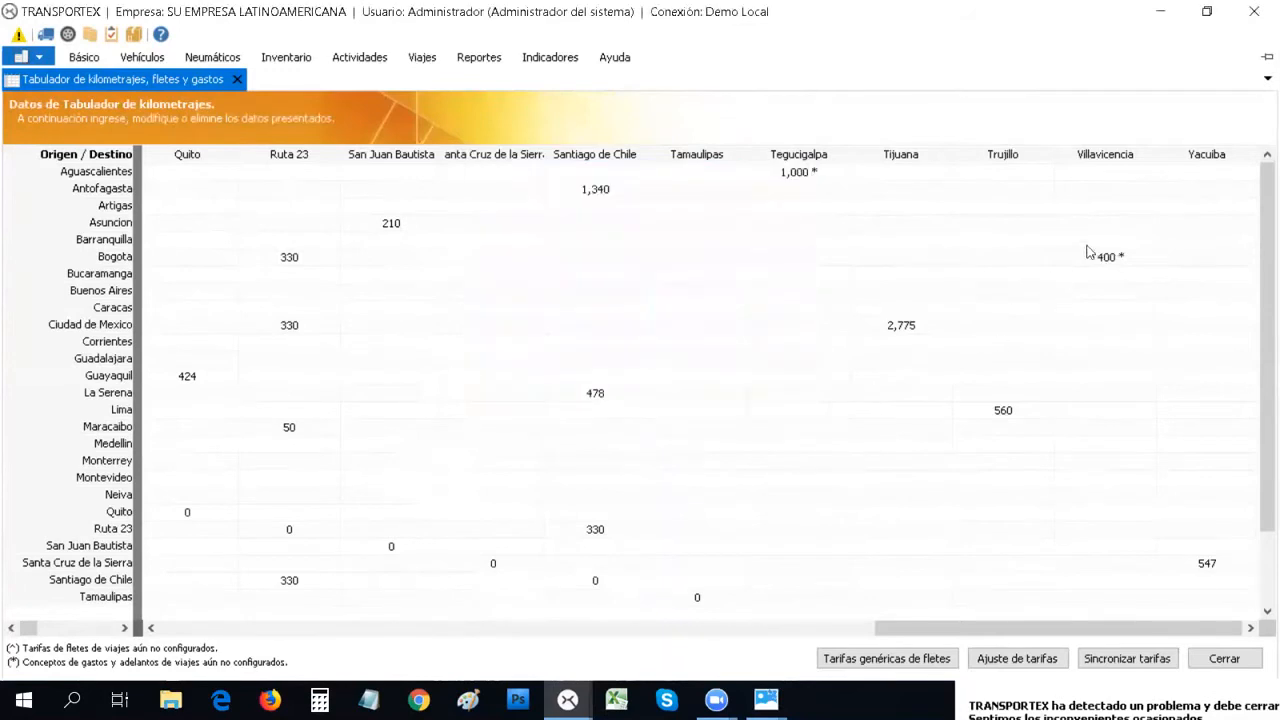
right_click(1090, 258)
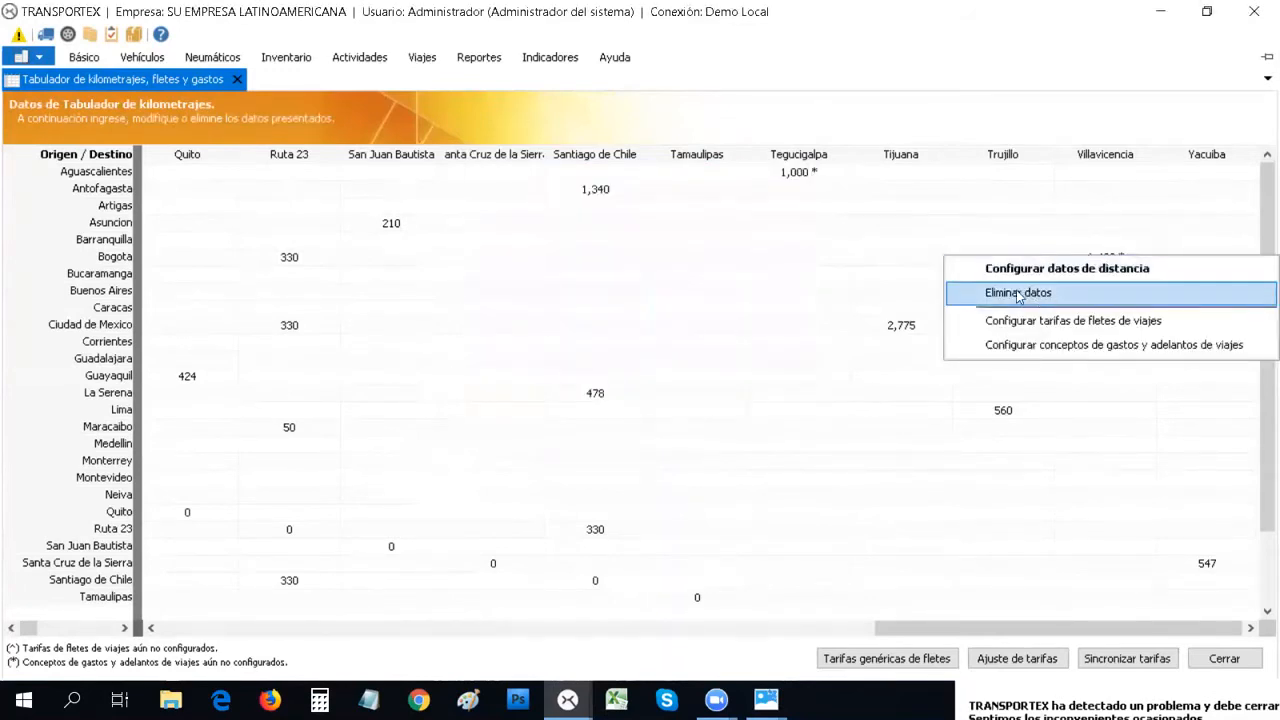
left_click(1123, 250)
right_click(1101, 261)
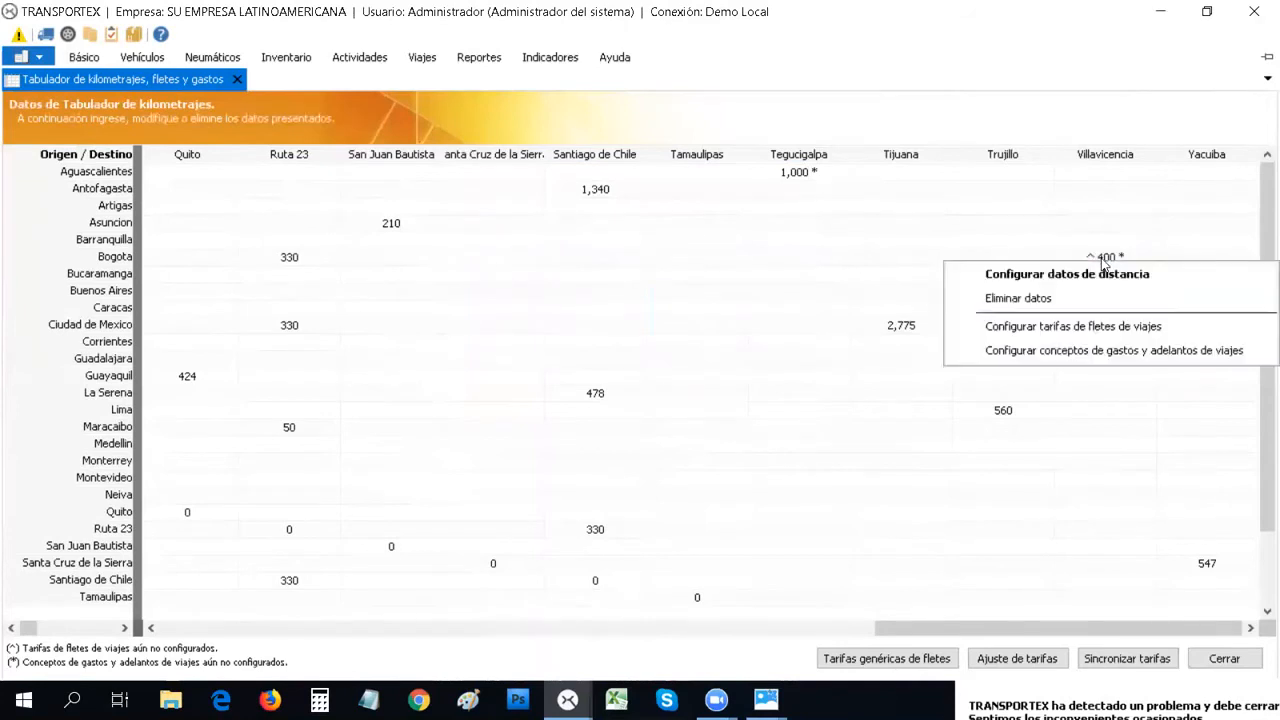
left_click(1098, 238)
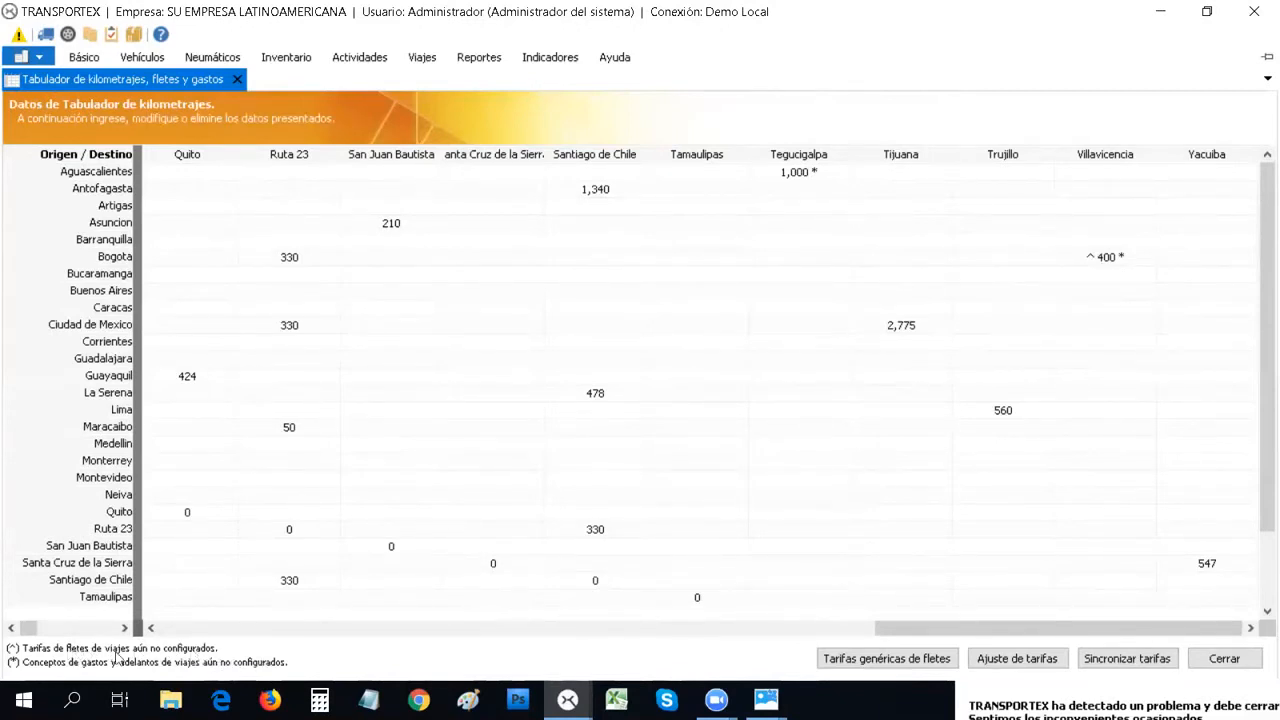
Open the trip freight rates for Bogota - Villavicencia and add a rate for the company Cliente B
right_click(1092, 259)
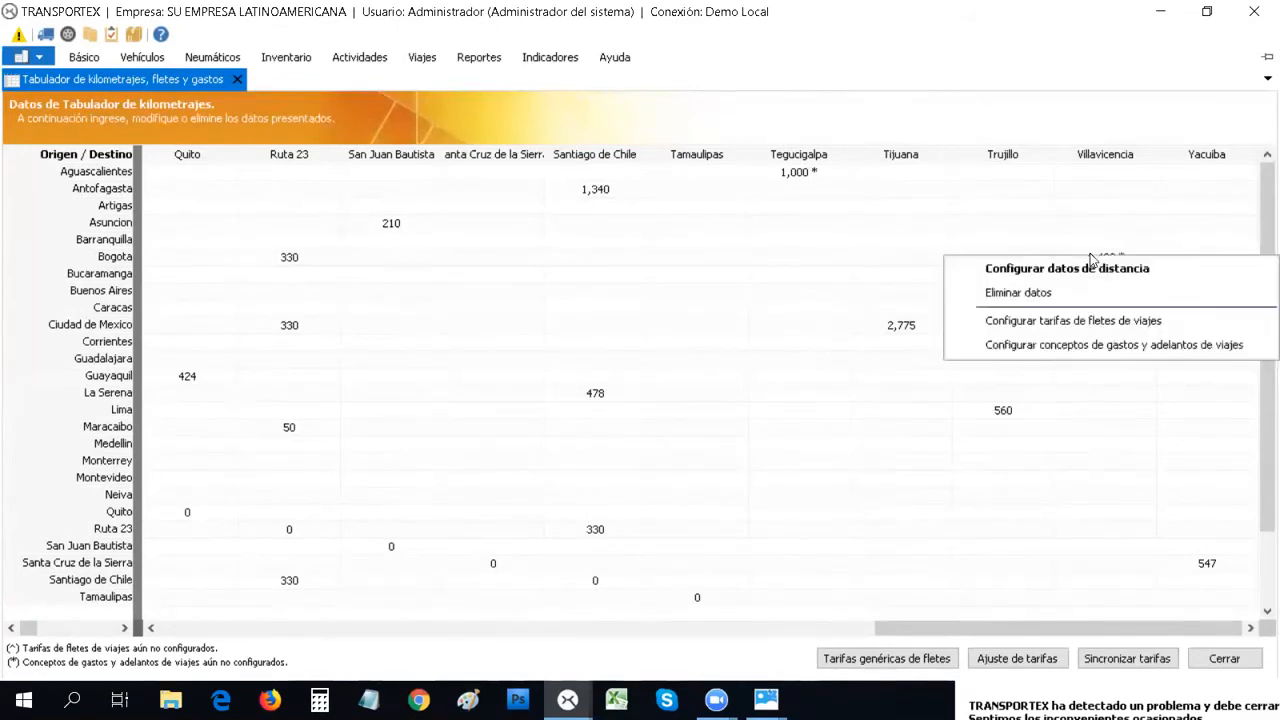
left_click(1074, 321)
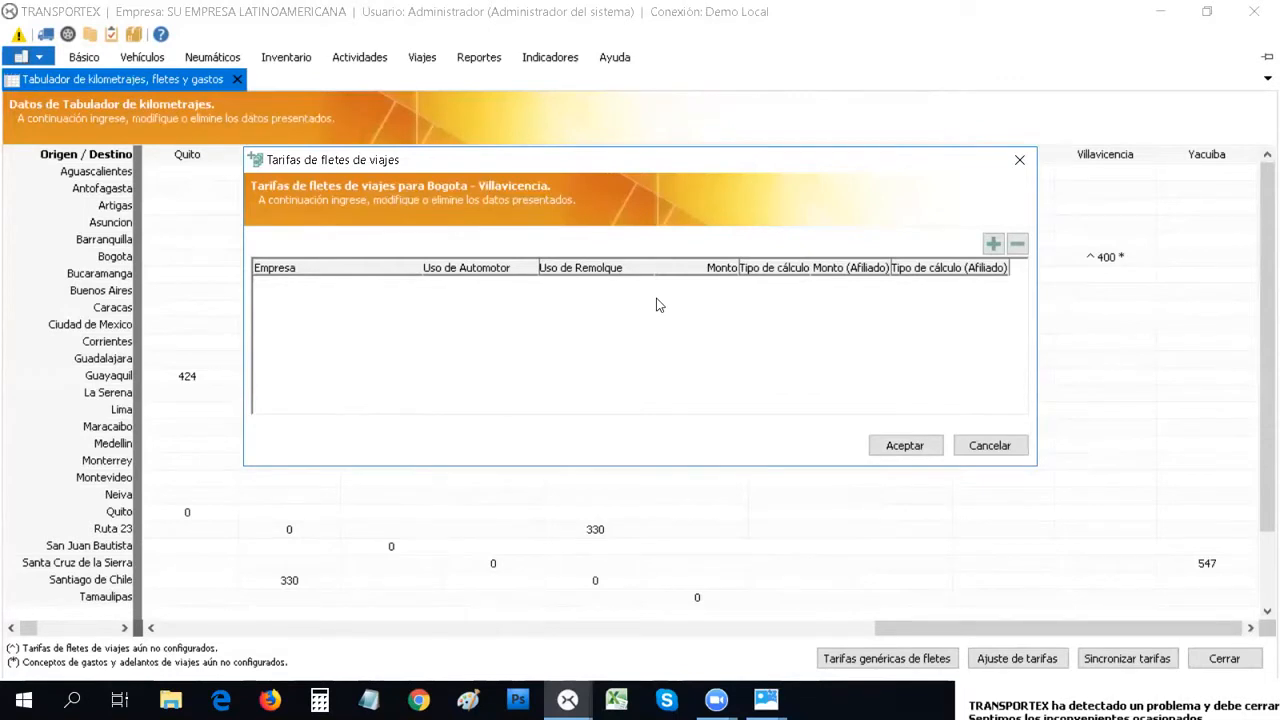
left_click(994, 245)
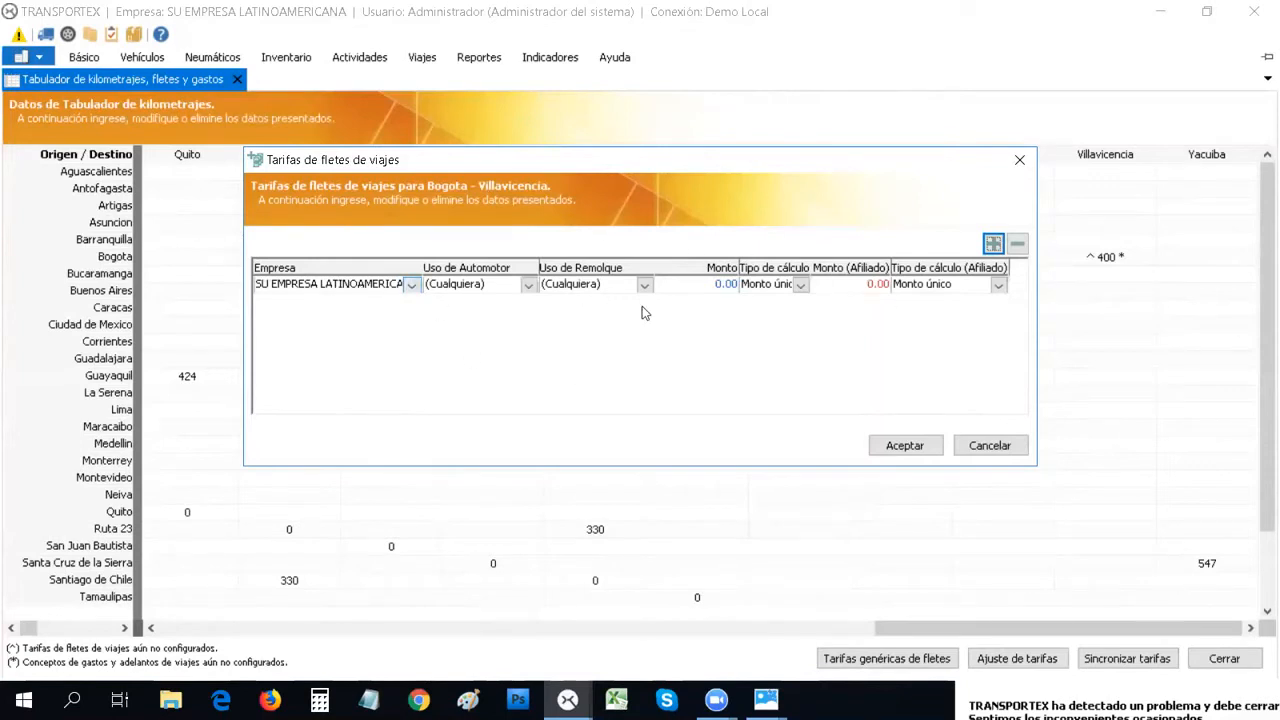
left_click(411, 285)
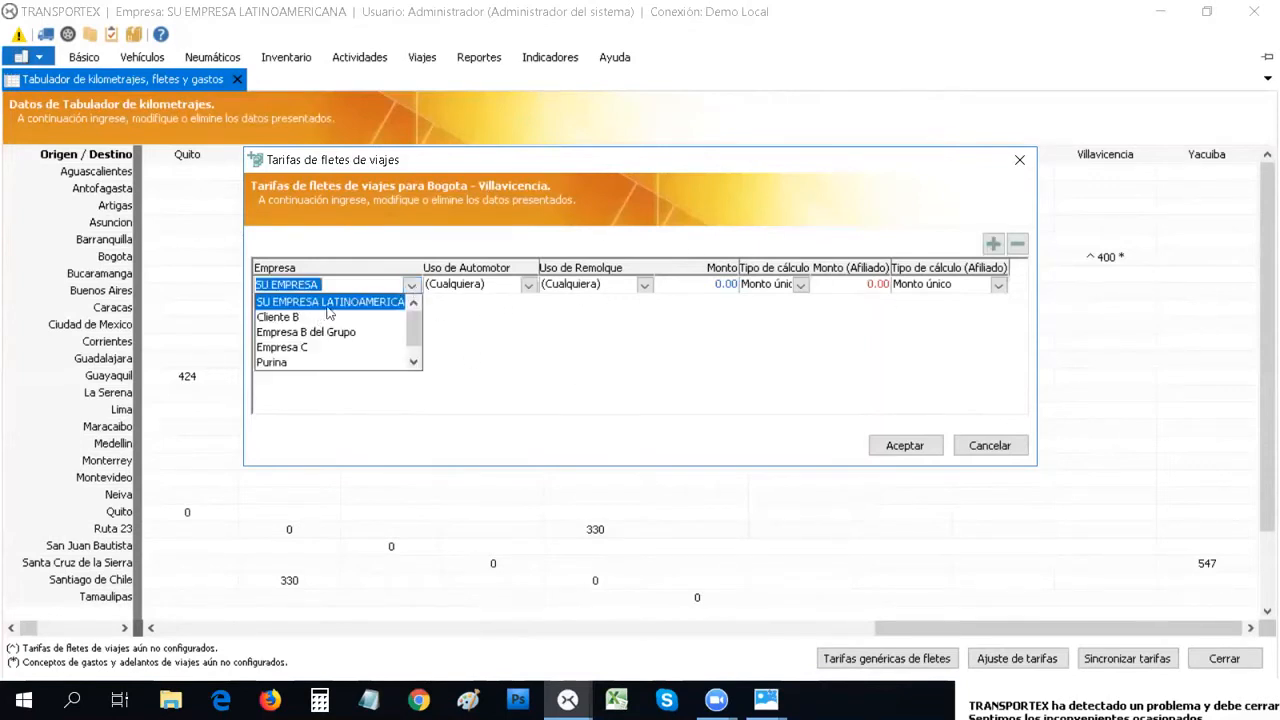
left_click(298, 317)
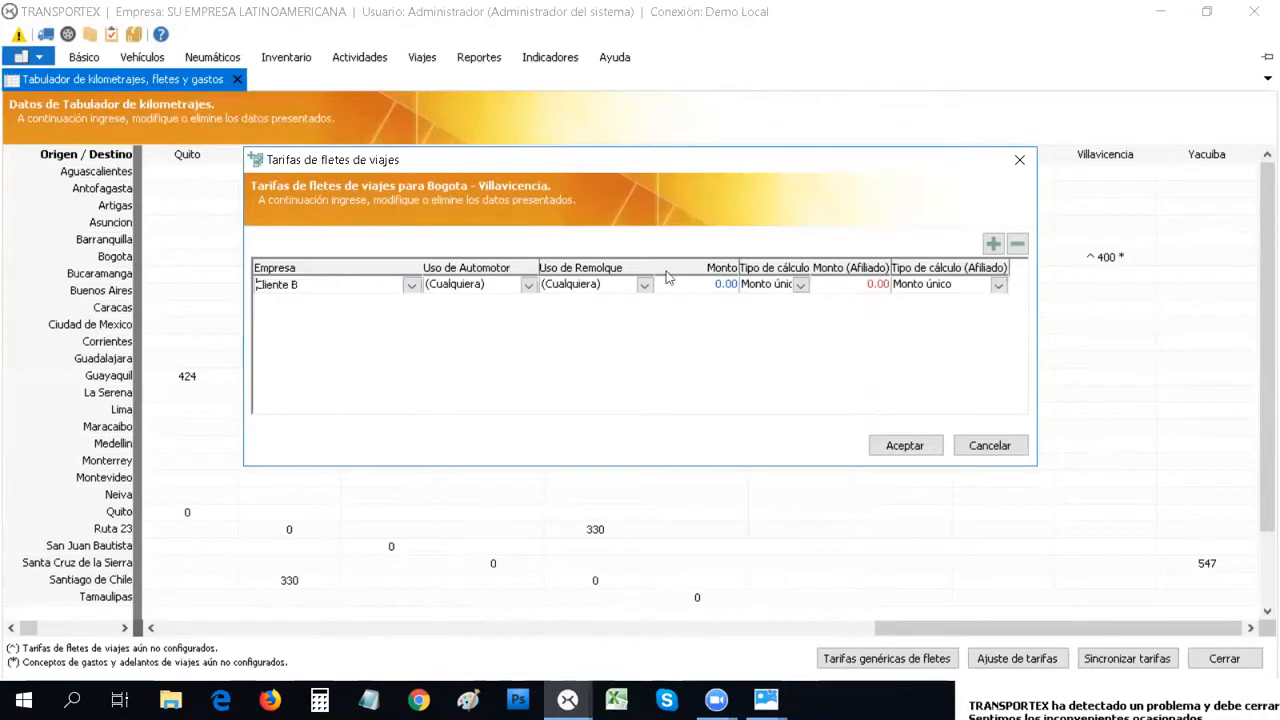
Add a second freight rate to the route and assign it to the company Purina
left_click(993, 243)
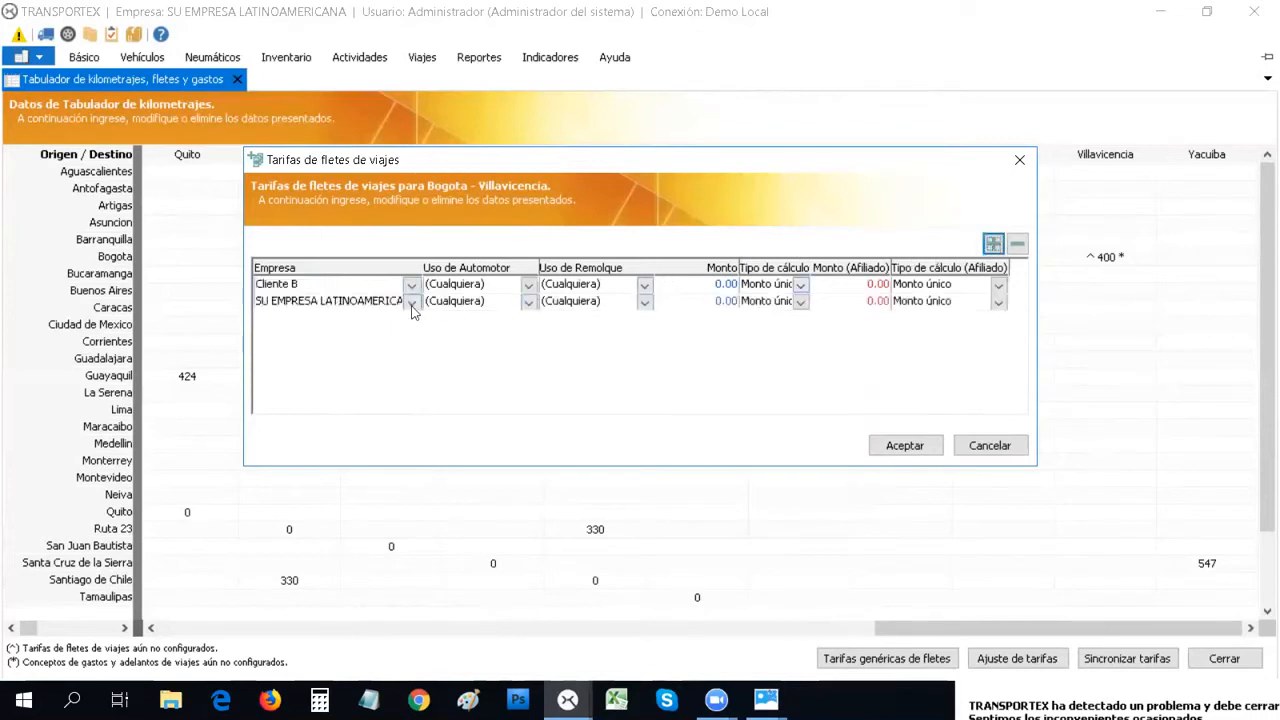
left_click(411, 306)
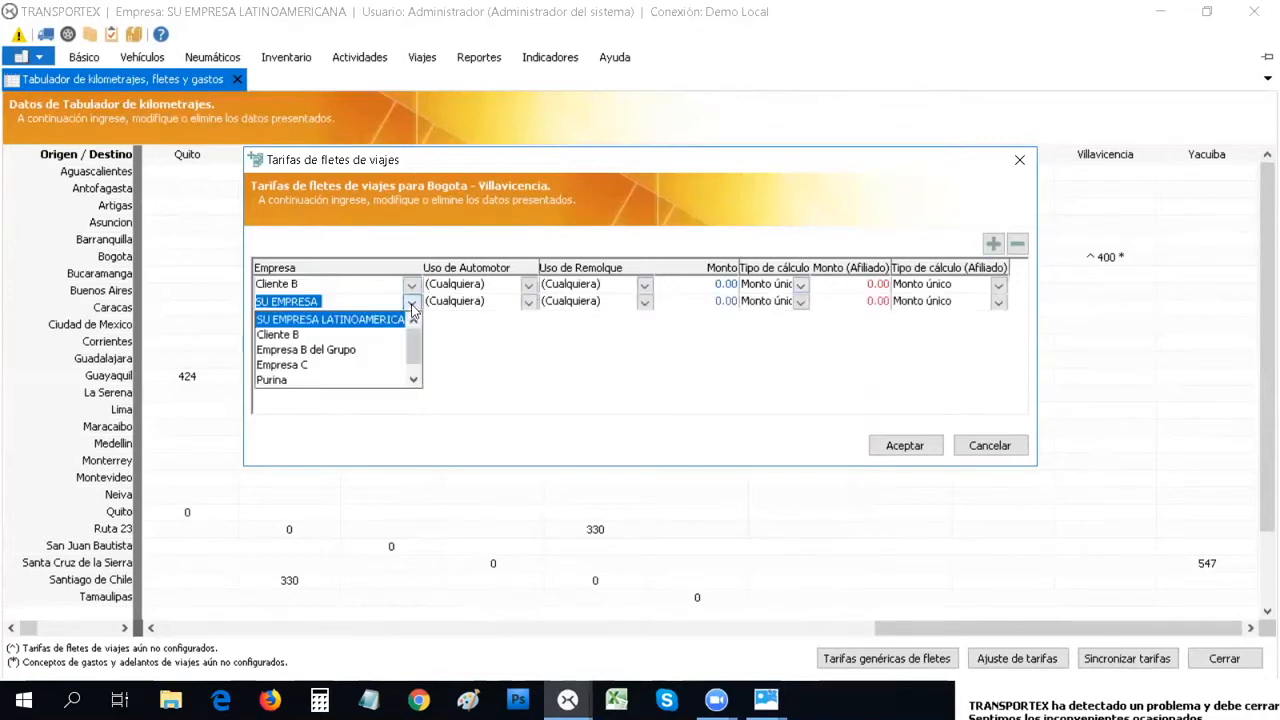
scroll(305, 343, "down", 1)
left_click(292, 365)
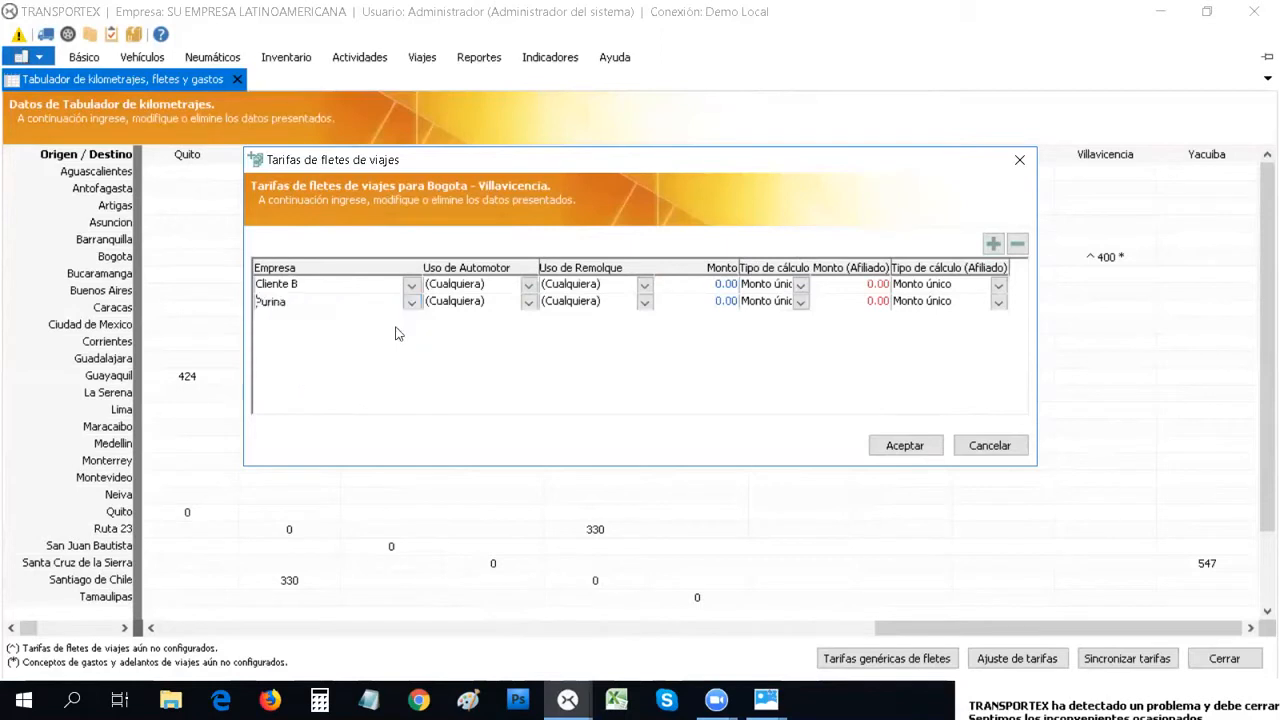
Set the freight amount (Monto) to 500,000 for Purina and 200,000 for Cliente B
left_click(706, 301)
type("50000")
left_click(700, 284)
type("2000")
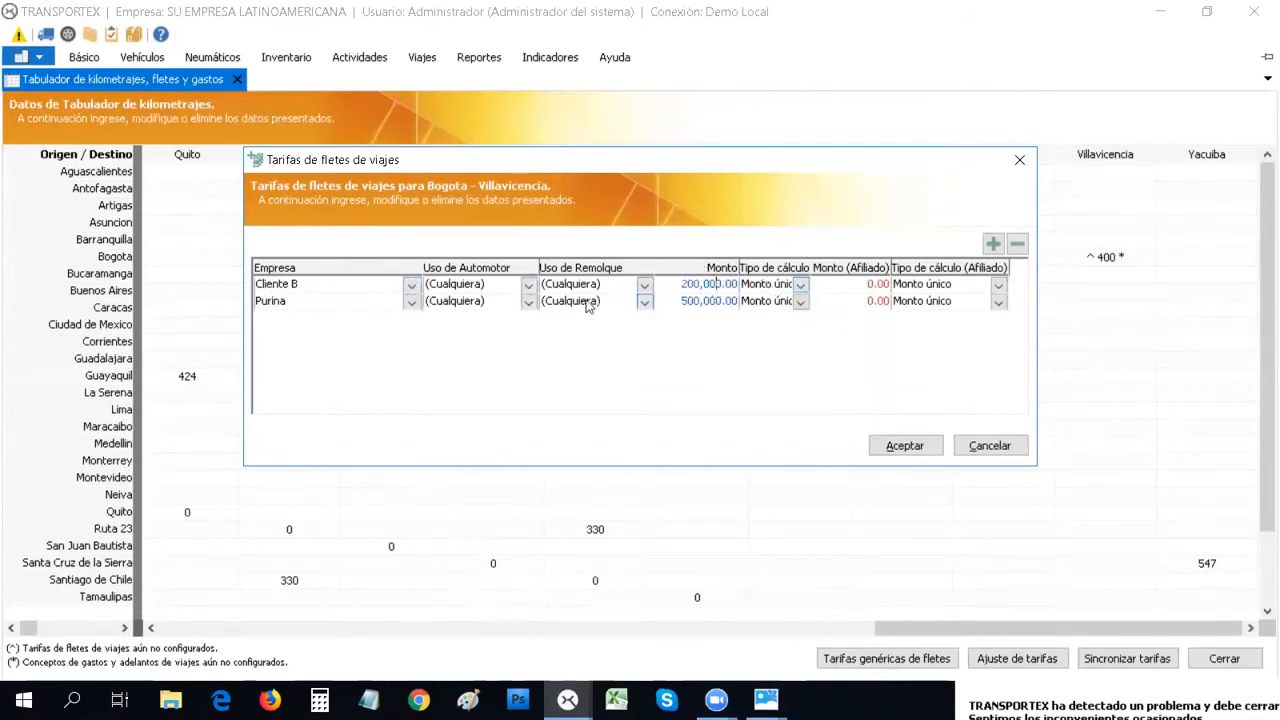
Try Peso (cada Kg.) as Cliente B's calculation type and return it to Monto único
left_click(801, 285)
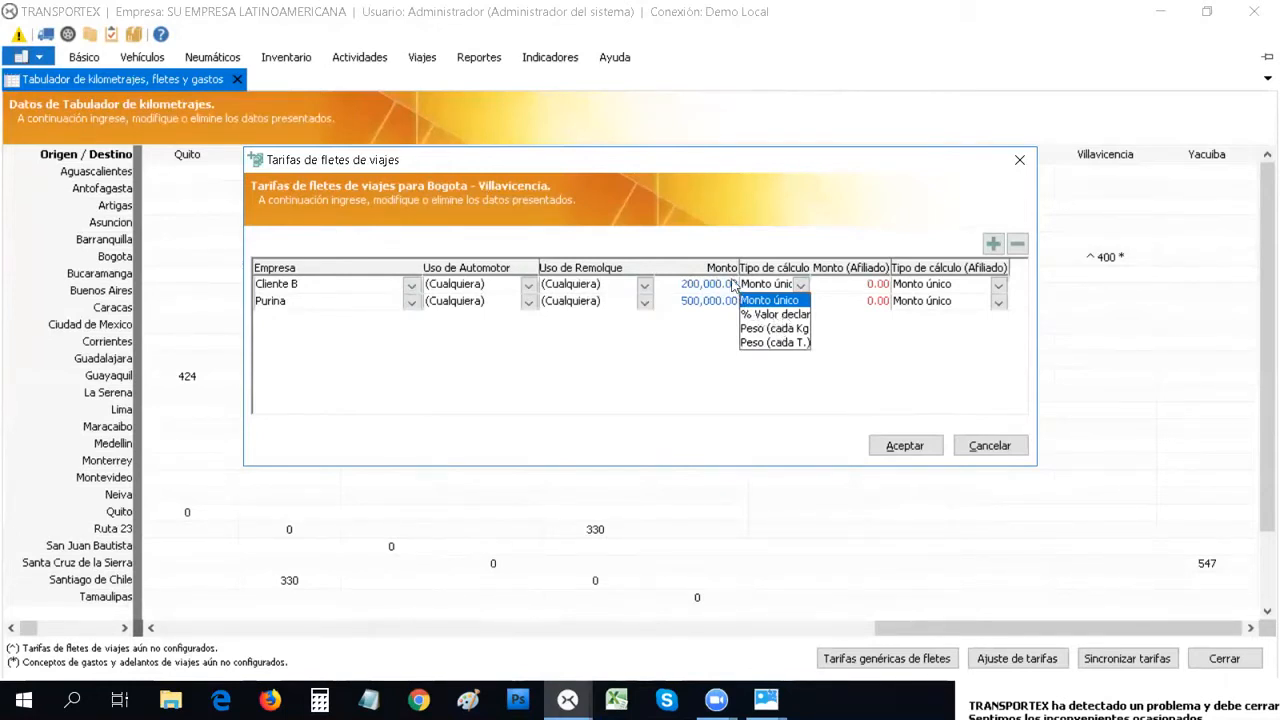
left_click(770, 329)
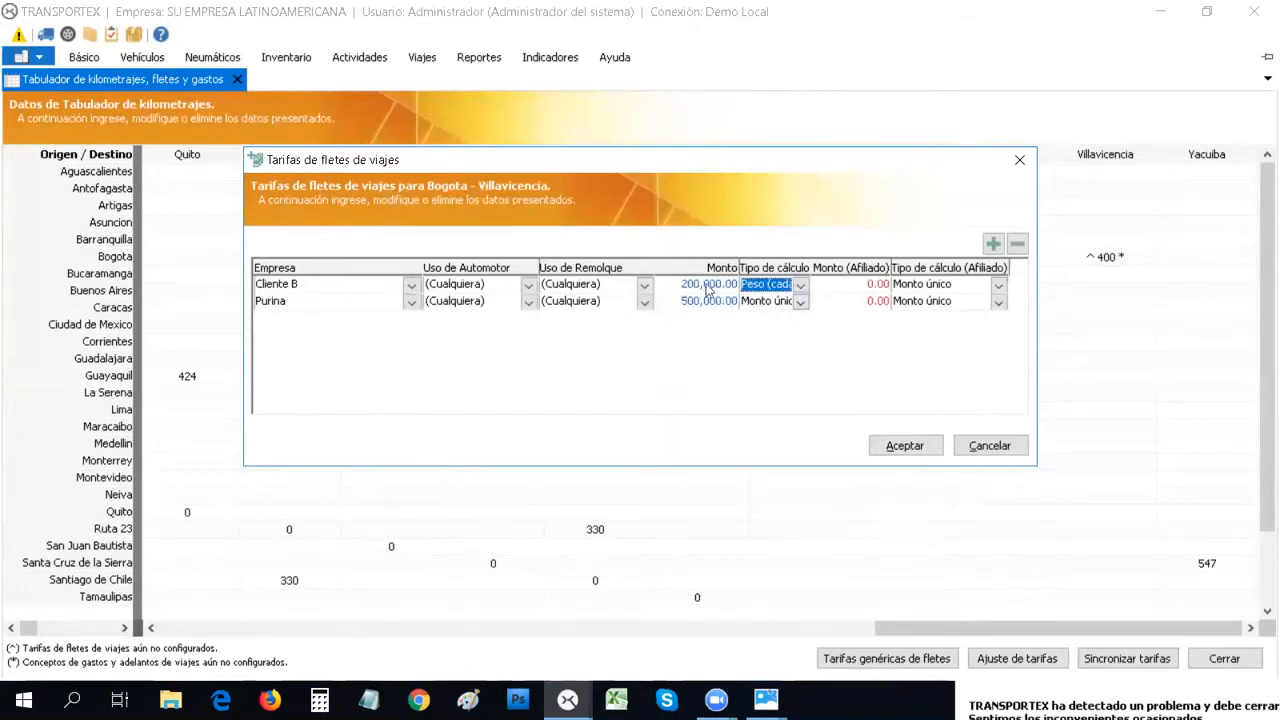
left_click(800, 286)
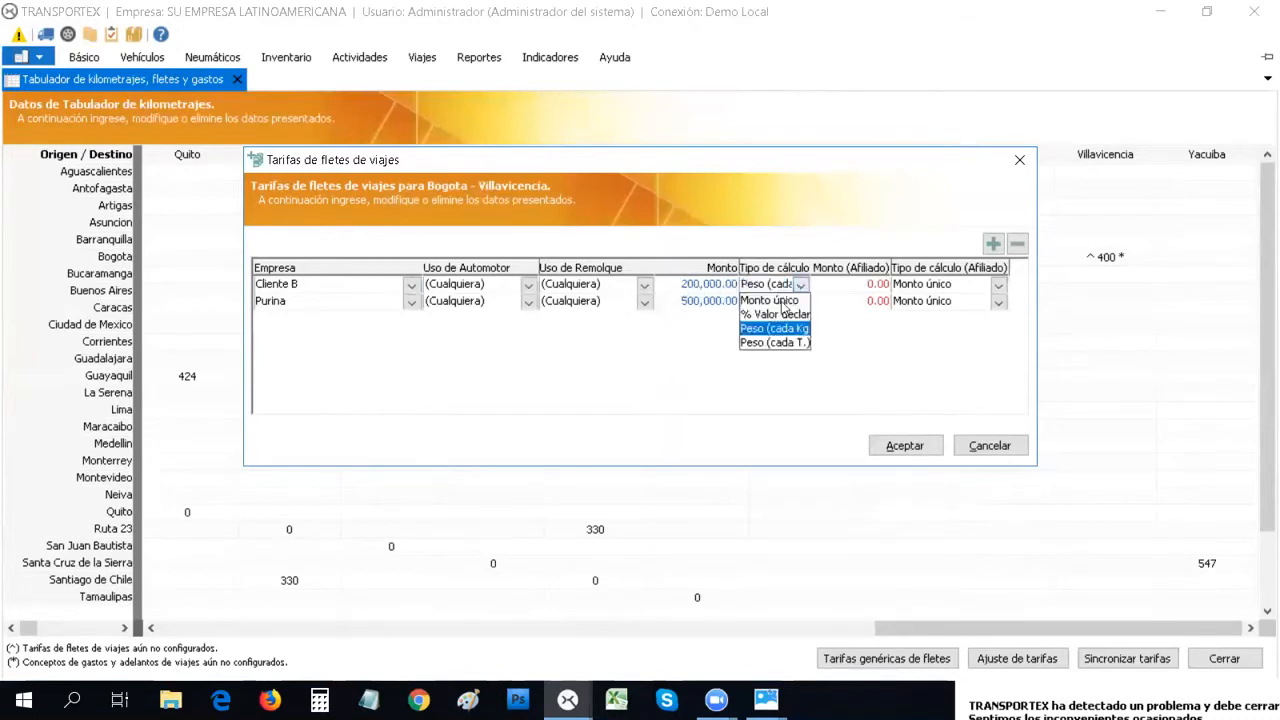
left_click(772, 299)
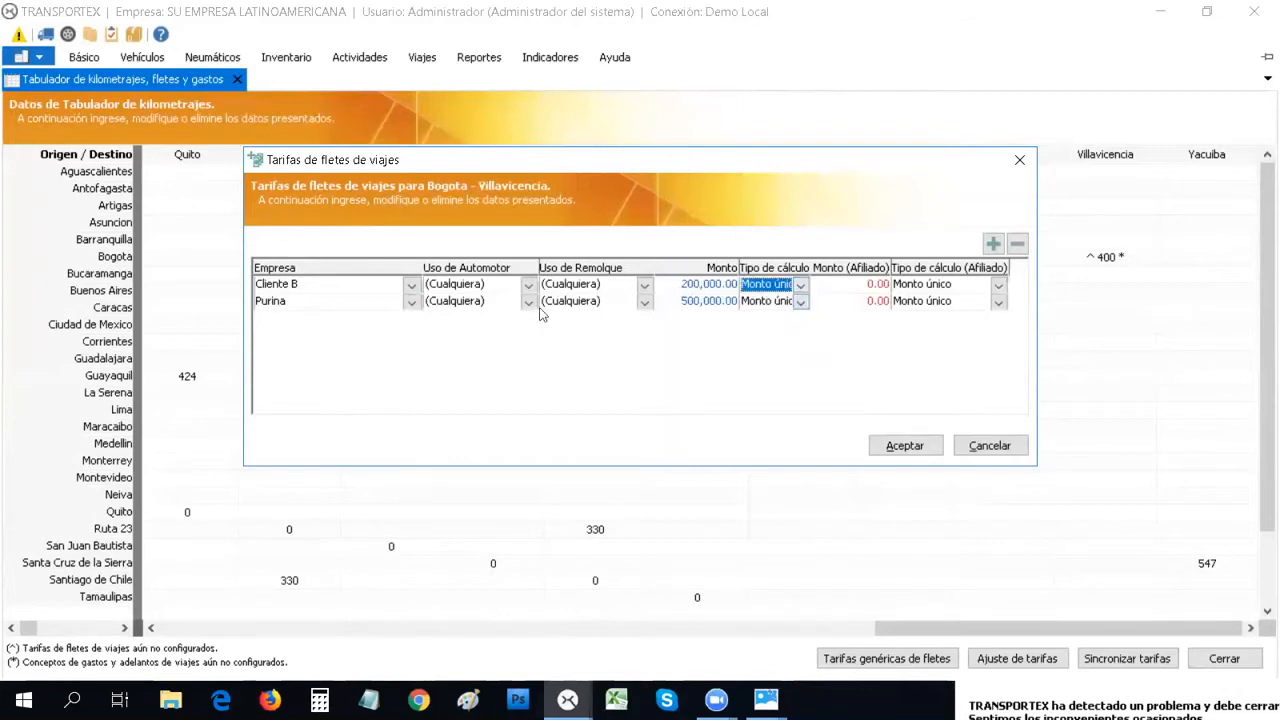
Set the affiliate amount, Monto (Afiliado), to 100,000 for Cliente B and 300,000 for Purina
left_click(849, 287)
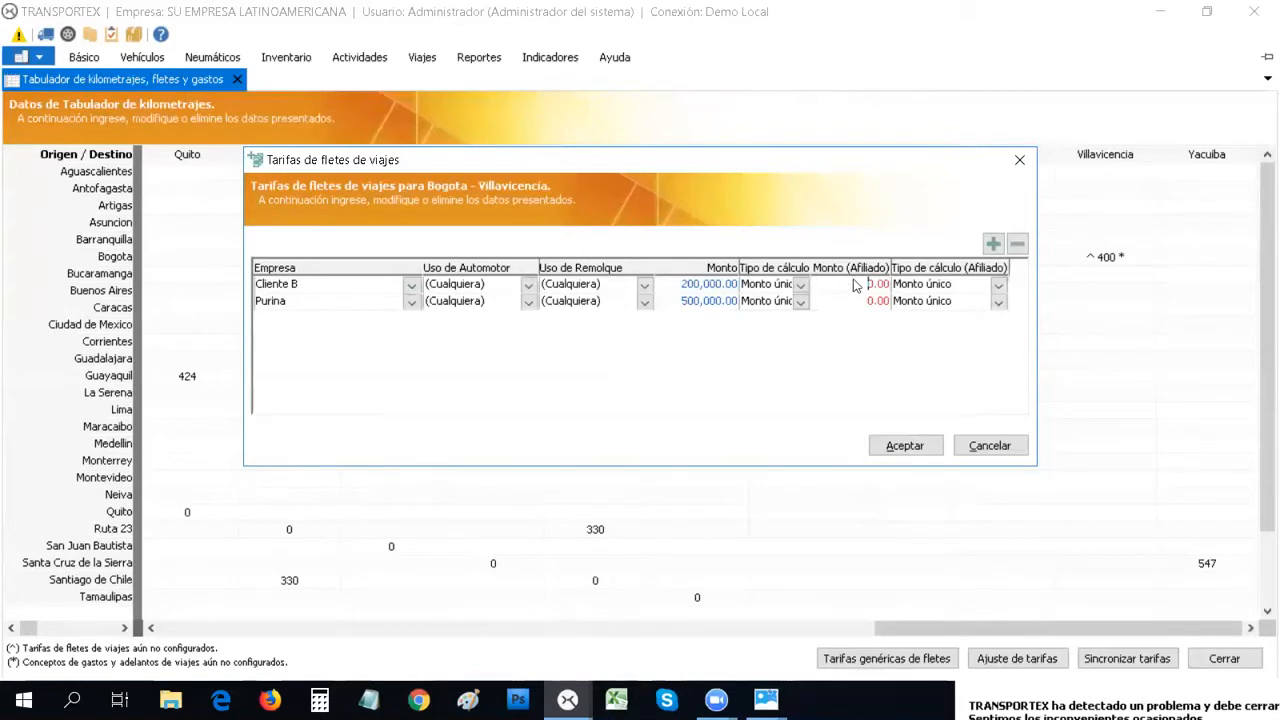
type("000")
type("3000")
type("0")
left_click(861, 284)
type("0")
Examine the affiliate calculation types and the Uso de Automotor and Uso de Remolque options, keeping the Purina rate's selections
left_click(999, 285)
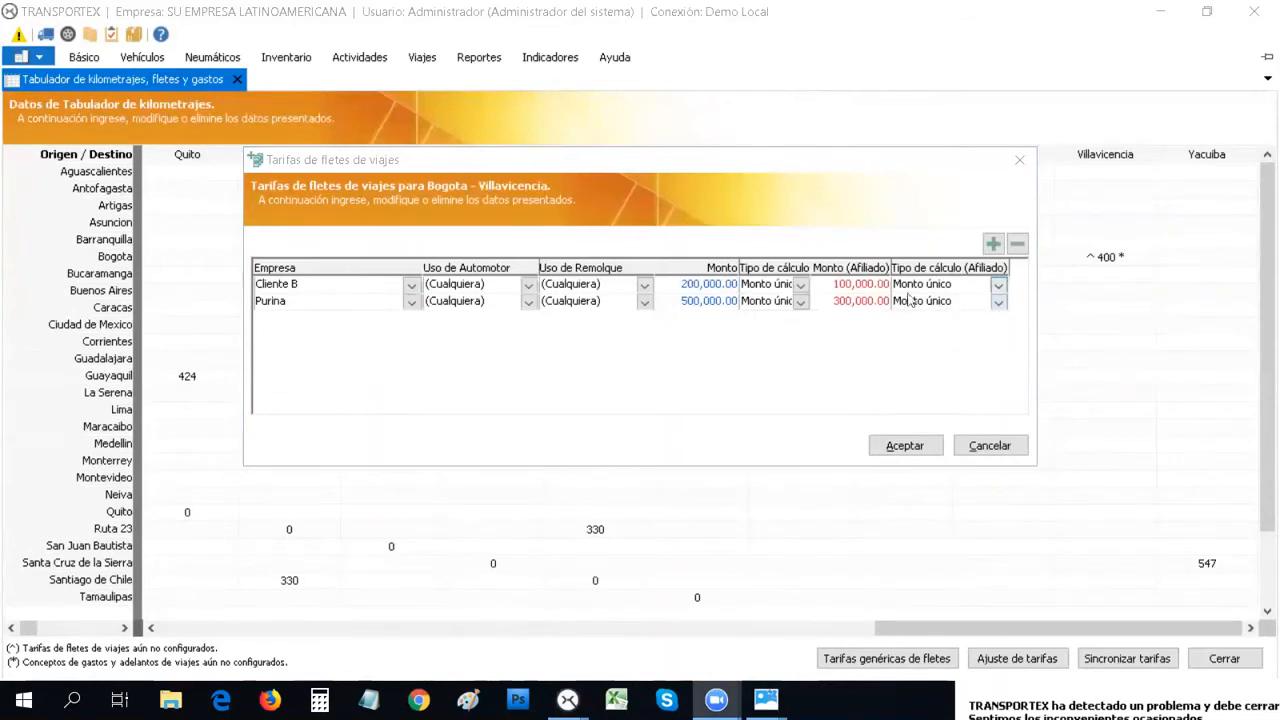
left_click(998, 301)
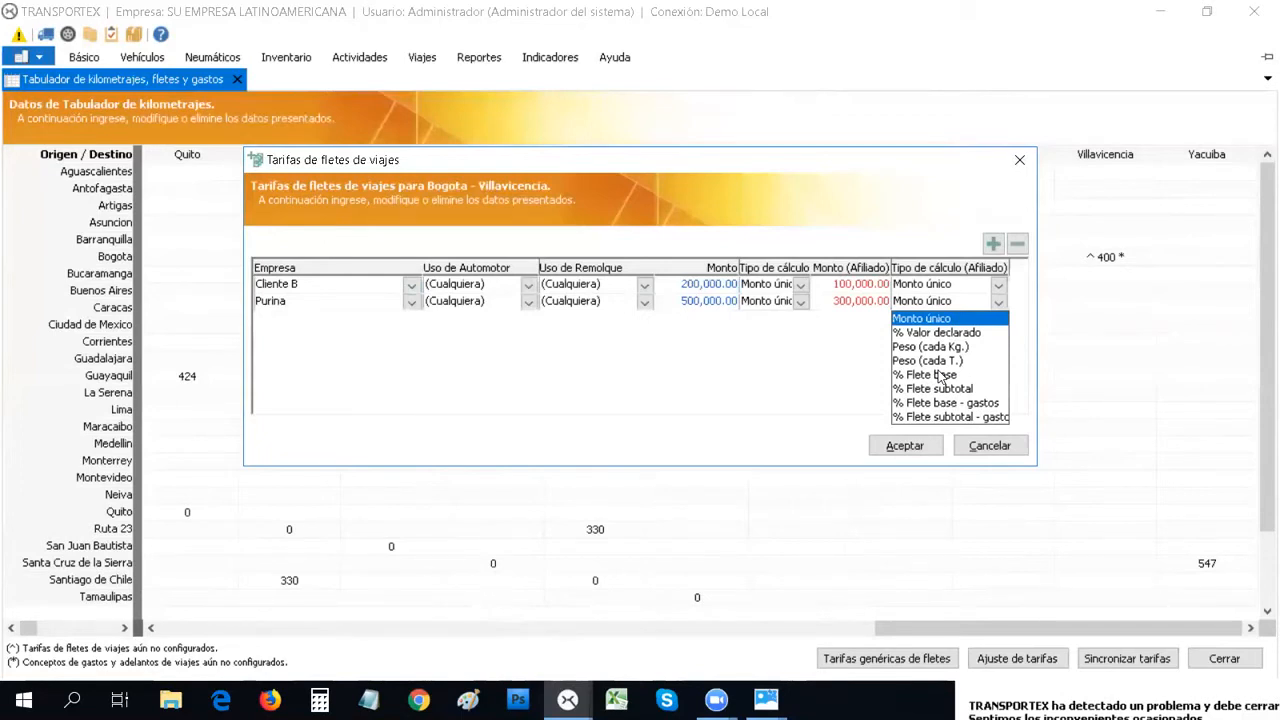
left_click(800, 327)
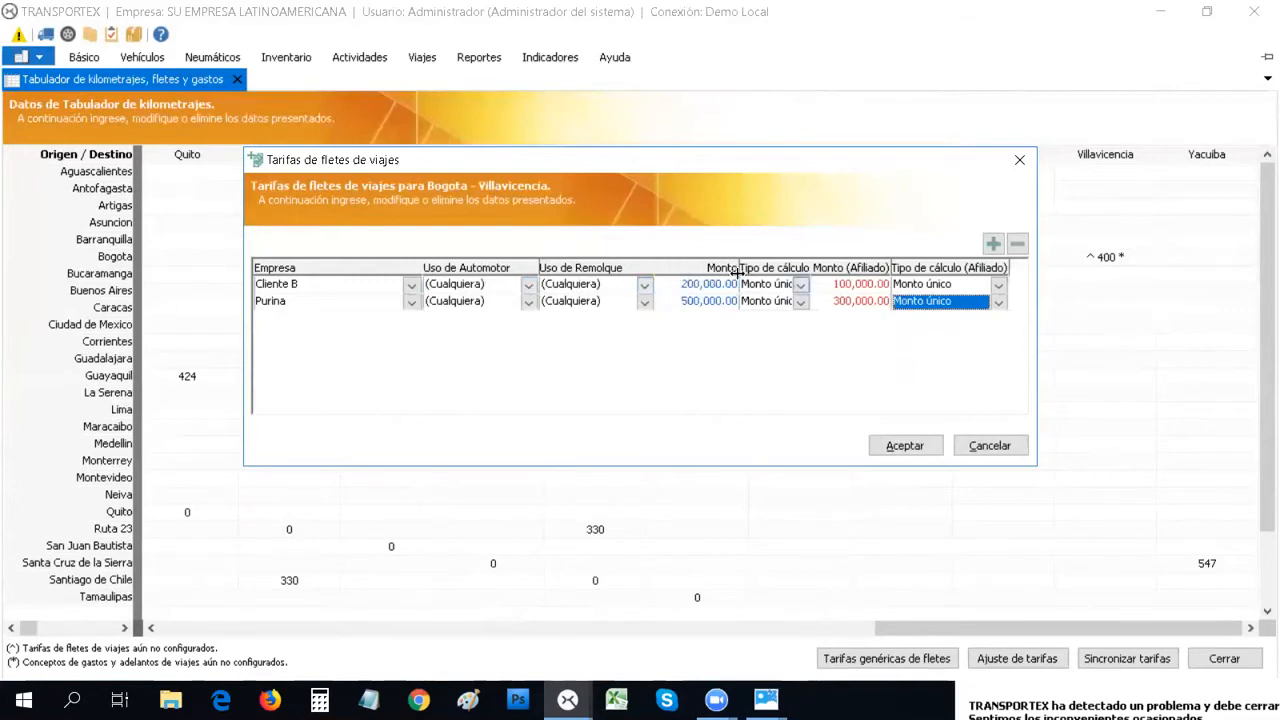
left_click(528, 306)
left_click(540, 316)
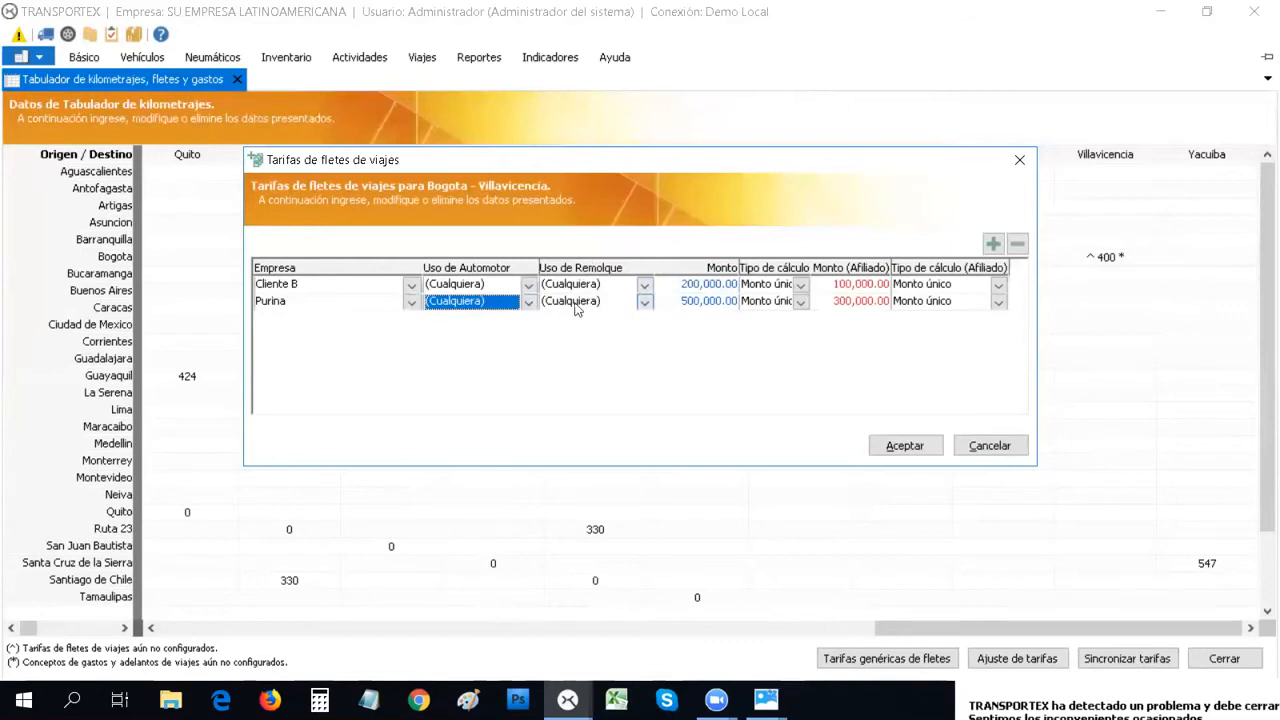
left_click(645, 305)
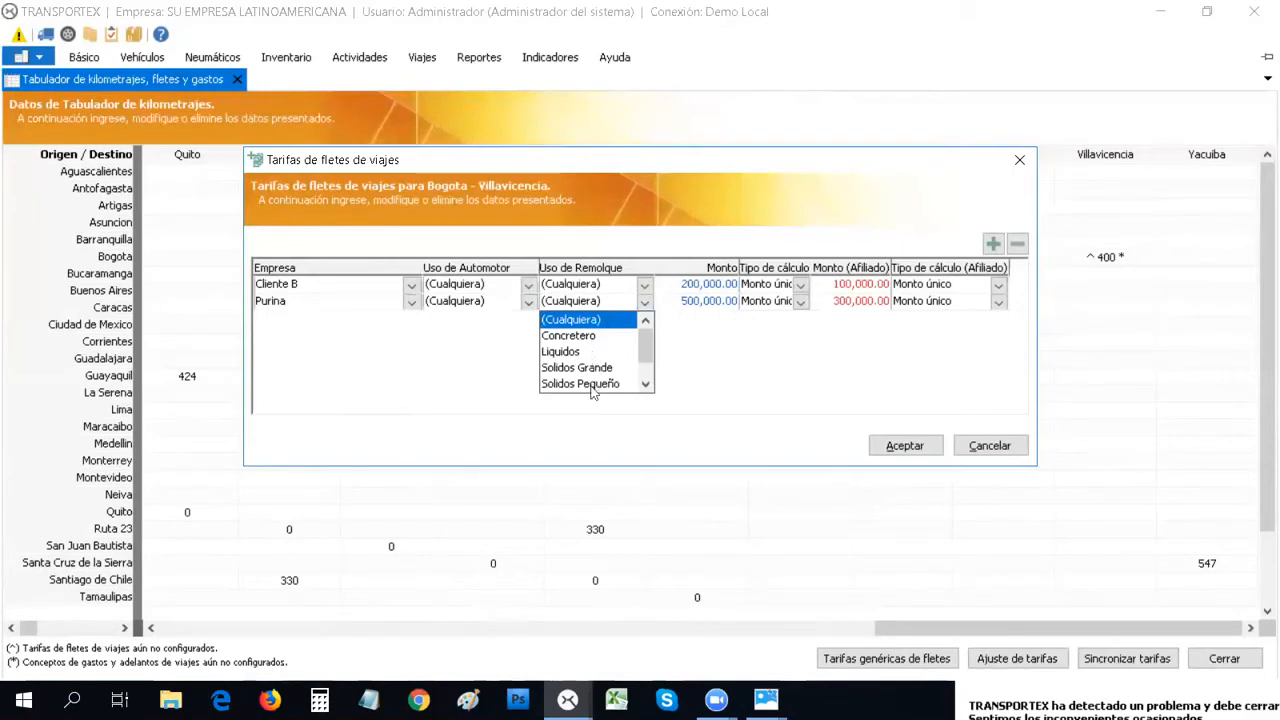
left_click(560, 319)
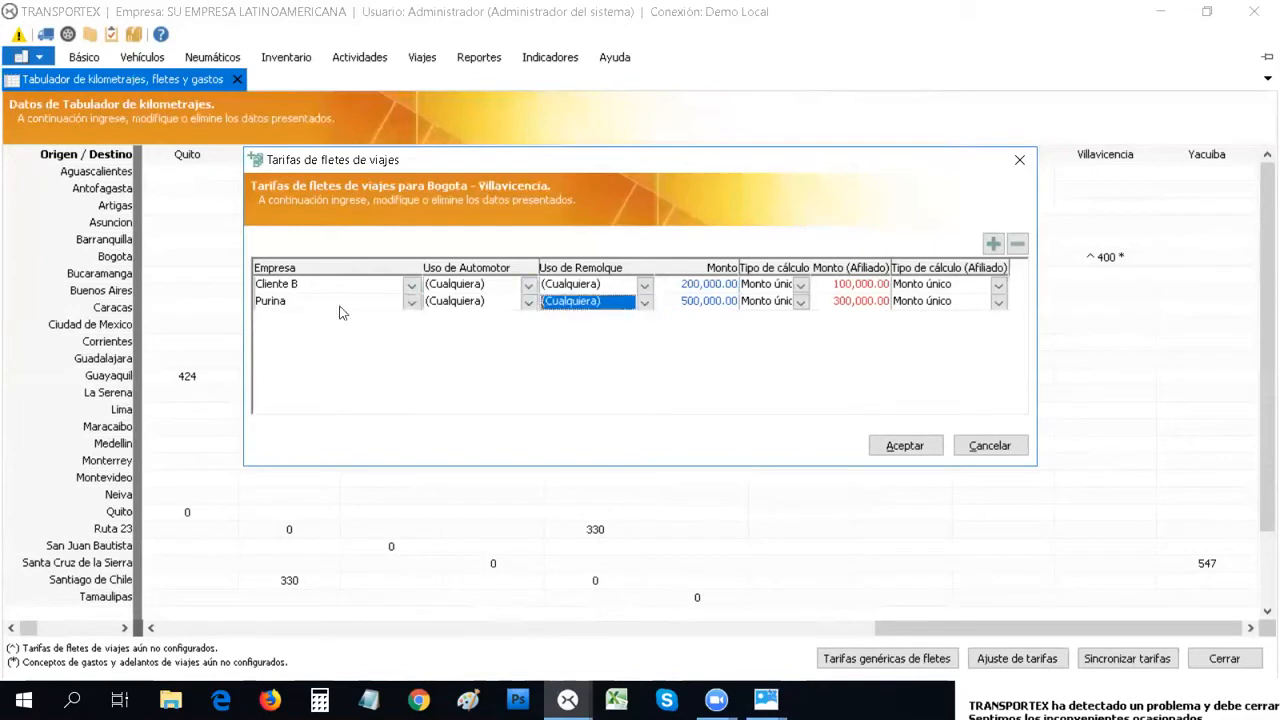
Set the Purina rate's trailer use to Solidos Grande and add a second Purina rate with trailer use Solidos Pequeño
left_click(645, 301)
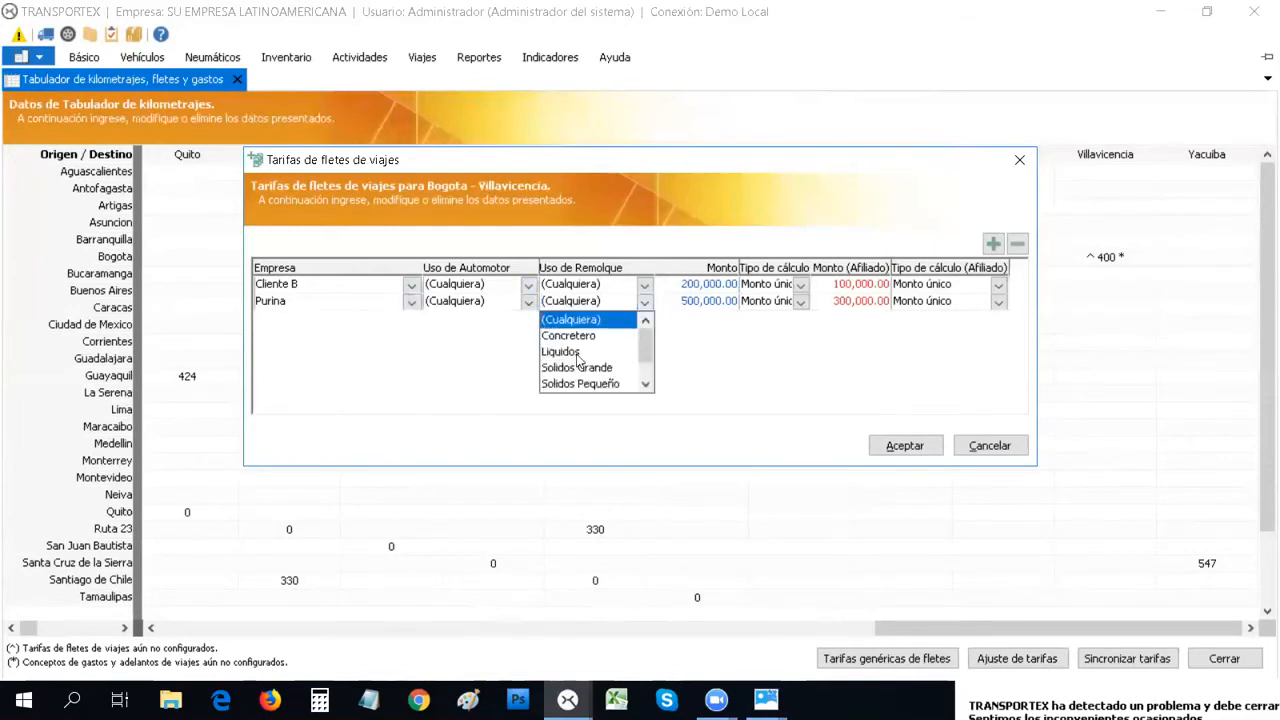
left_click(577, 368)
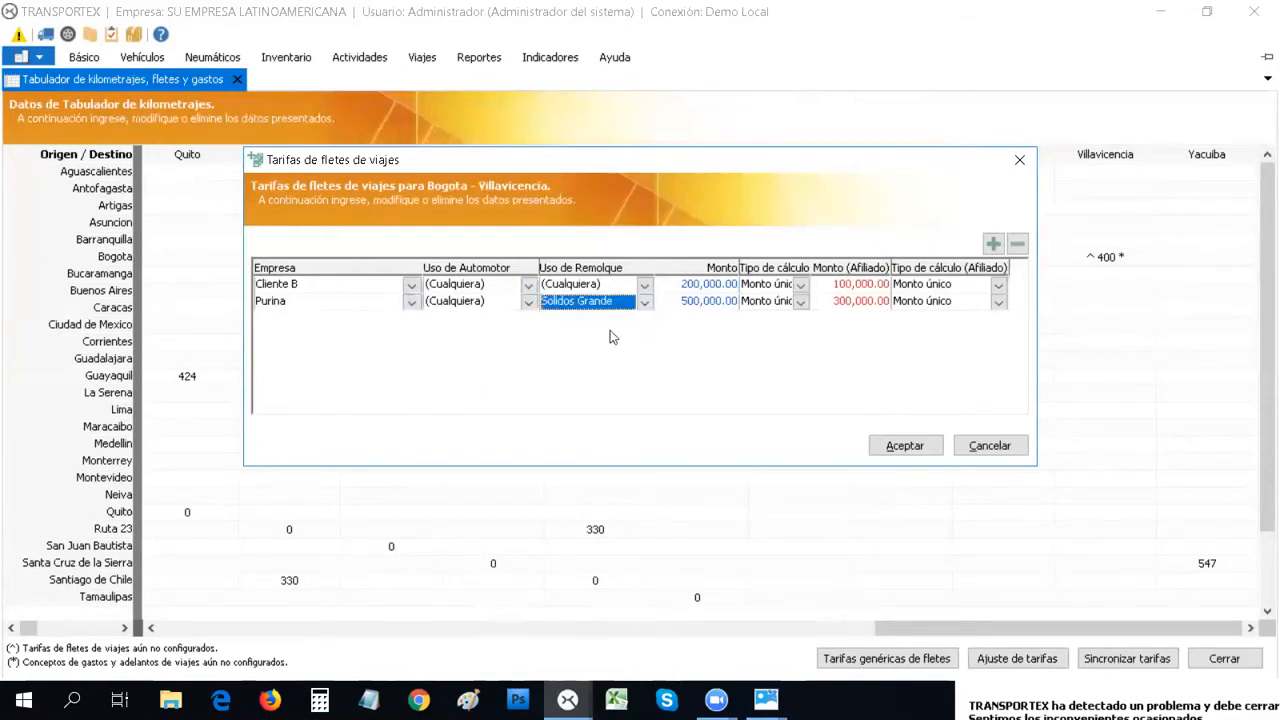
left_click(990, 247)
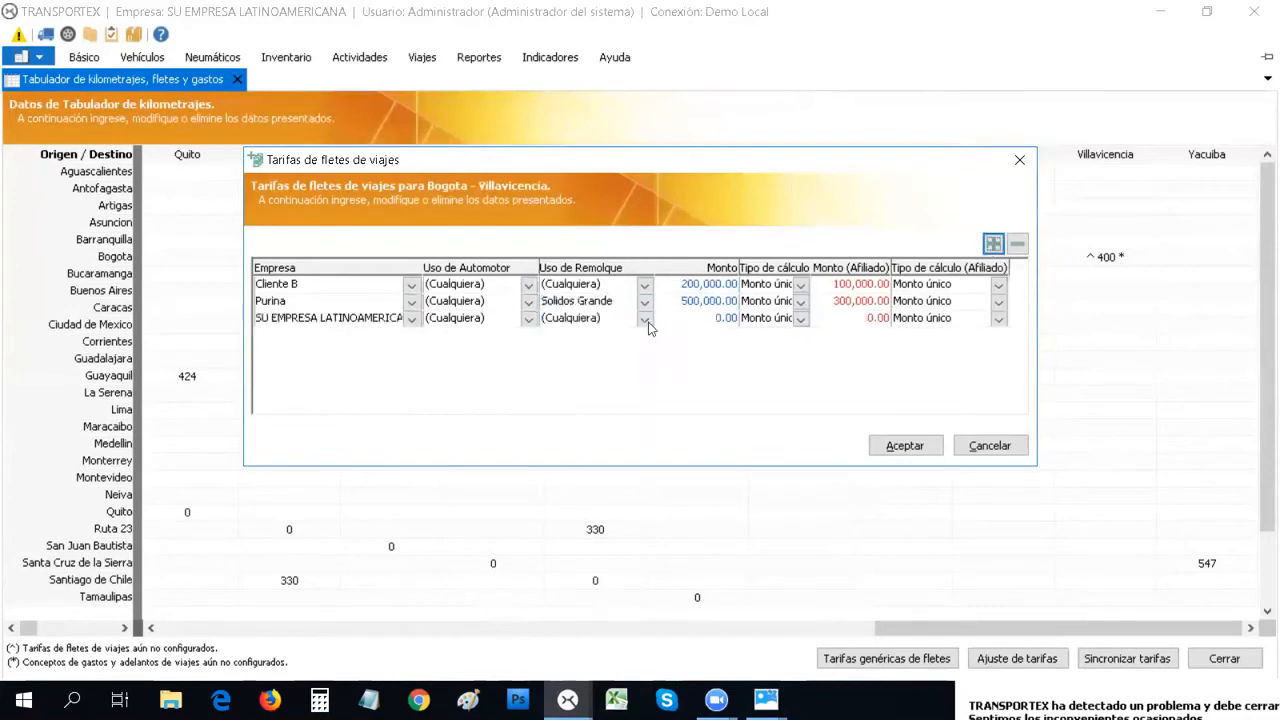
left_click(411, 318)
left_click(272, 396)
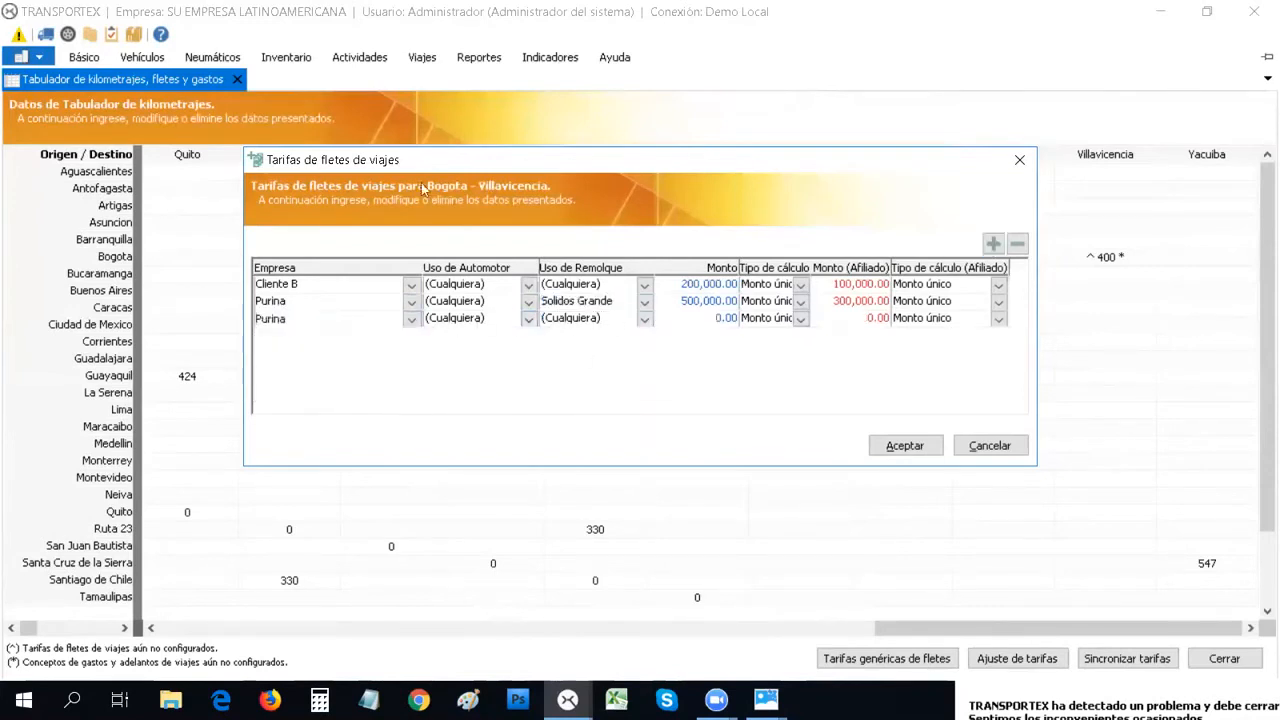
left_click(645, 319)
left_click(582, 401)
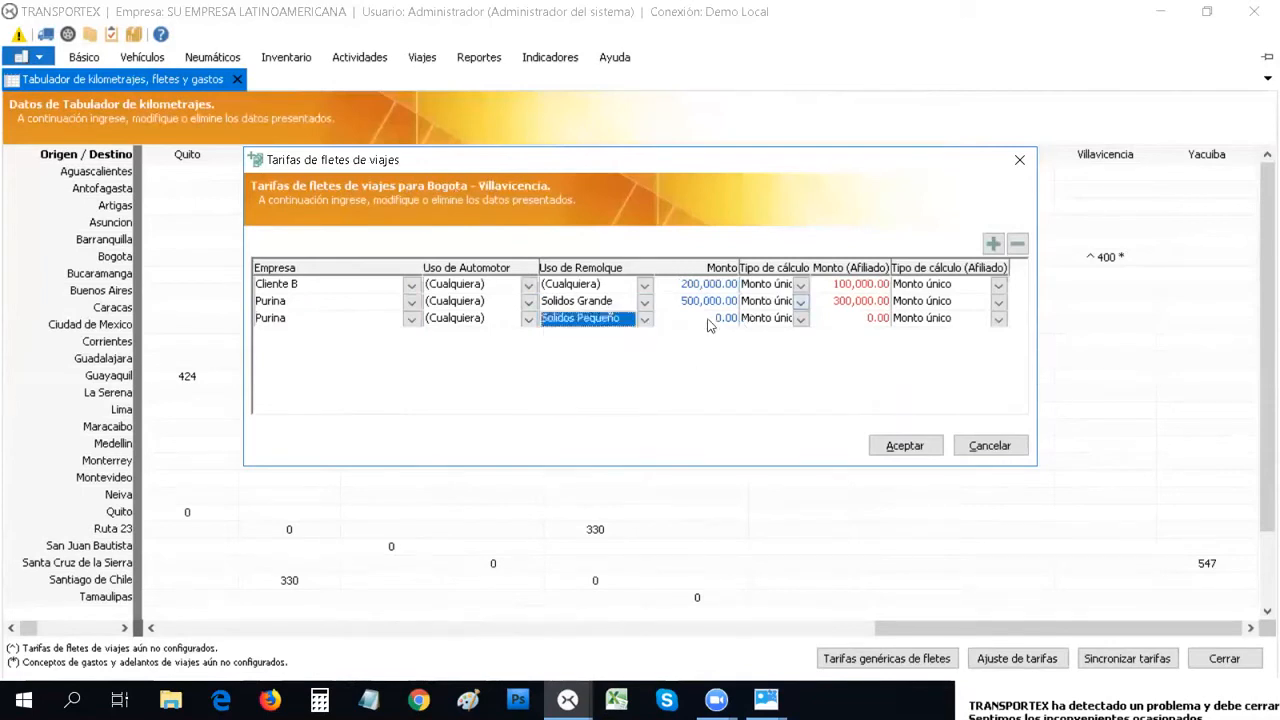
Set the Monto of the Purina Solidos Pequeño rate to 300,000, keeping its Uso de Automotor at (Cualquiera)
left_click(692, 313)
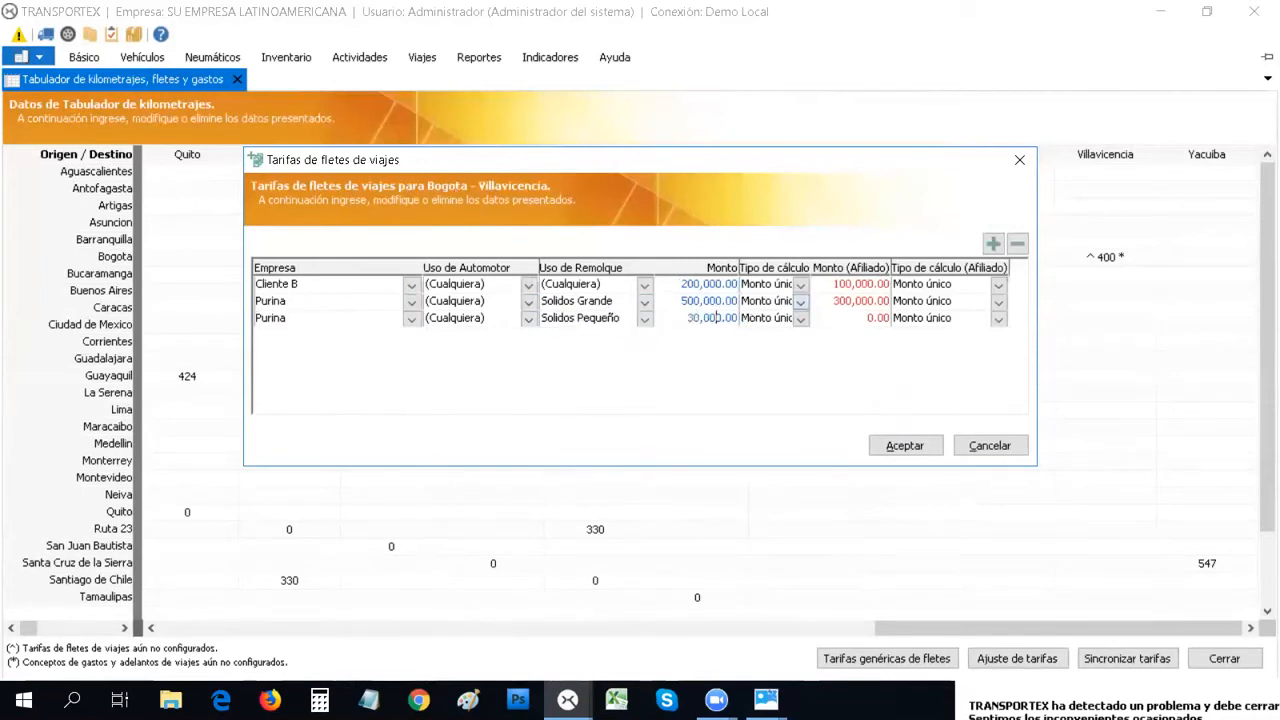
type("300,000")
left_click(528, 318)
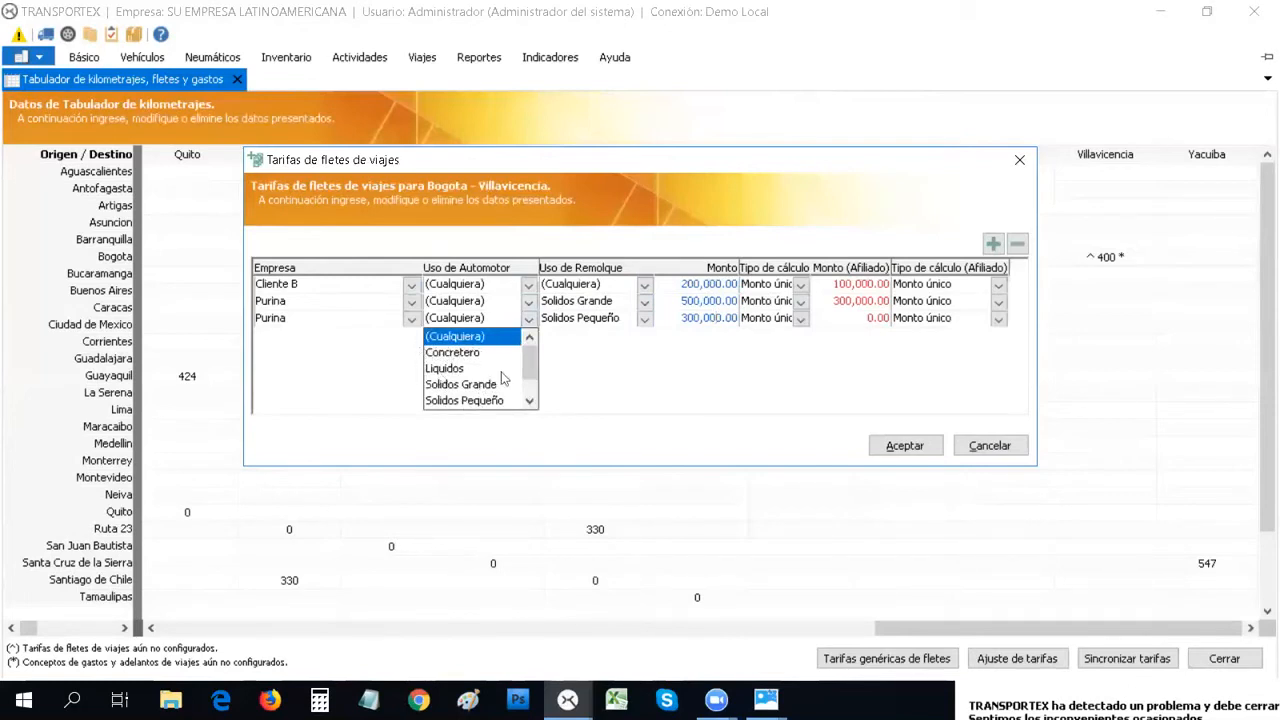
left_click(597, 367)
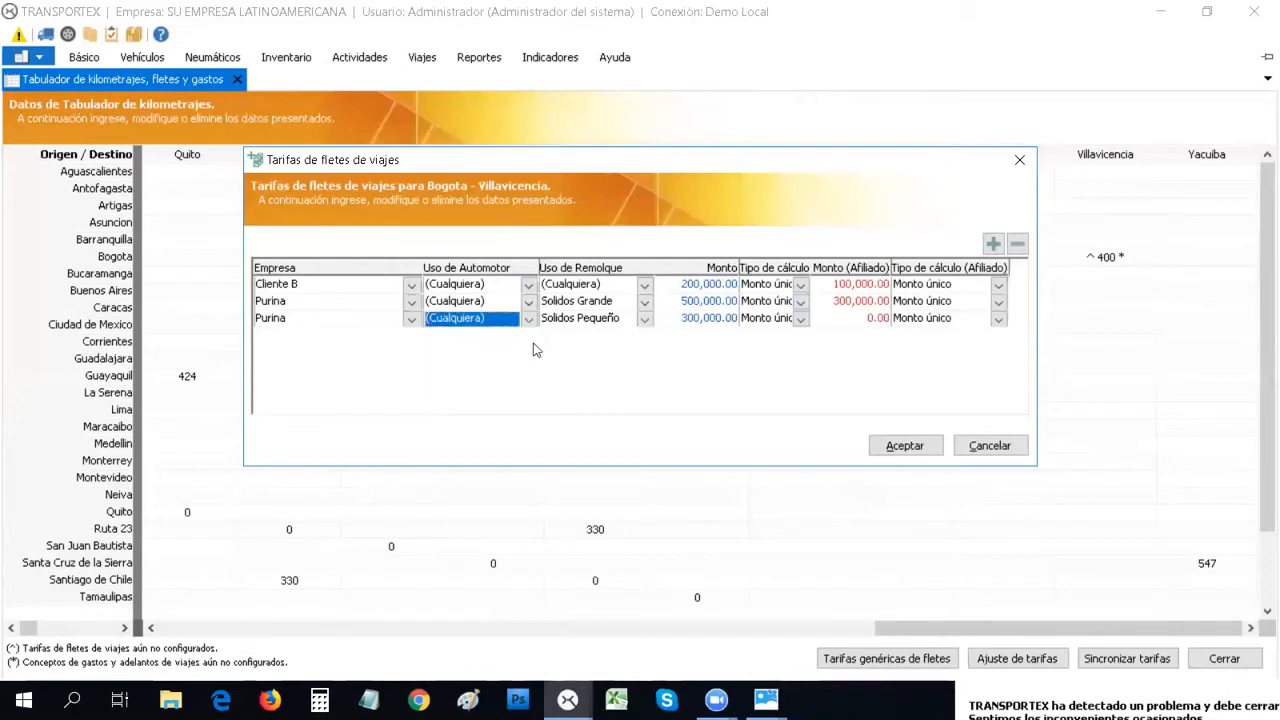
Set the affiliate amount of the Purina Solidos Pequeño rate to 30,000 and save the route's freight rates
left_click(866, 320)
type("30,")
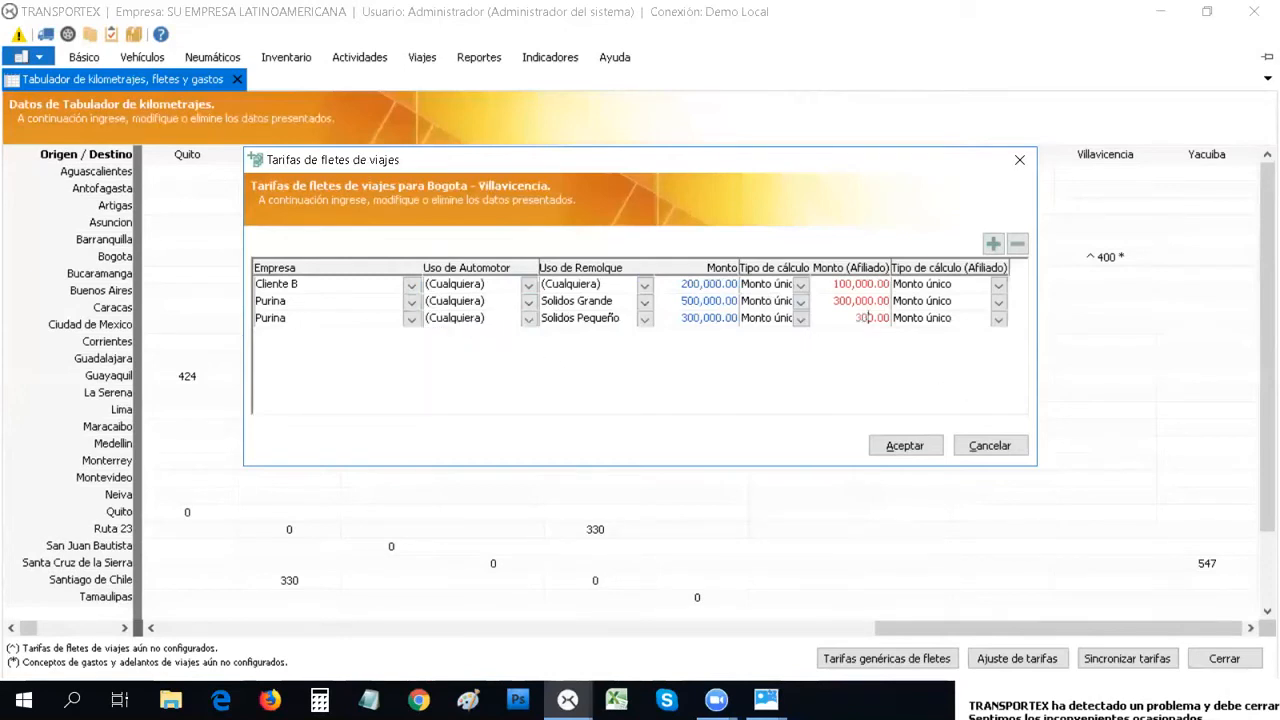
type("00")
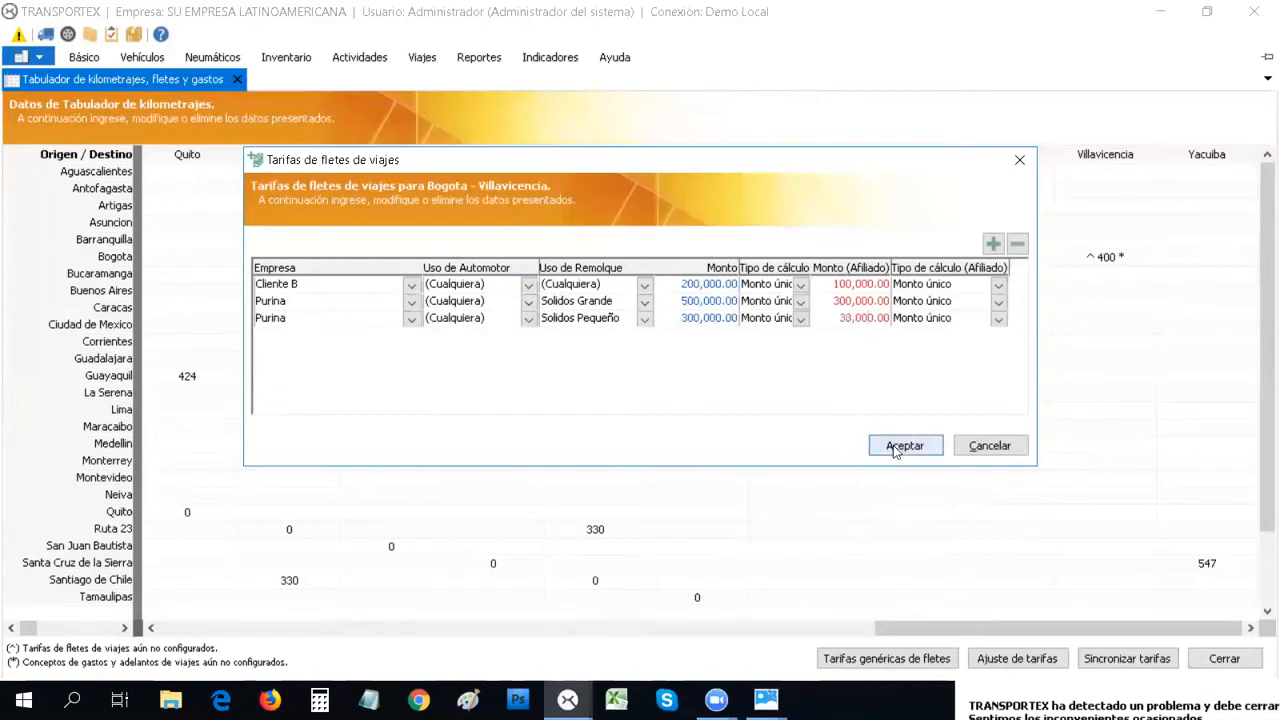
left_click(900, 447)
left_click(770, 440)
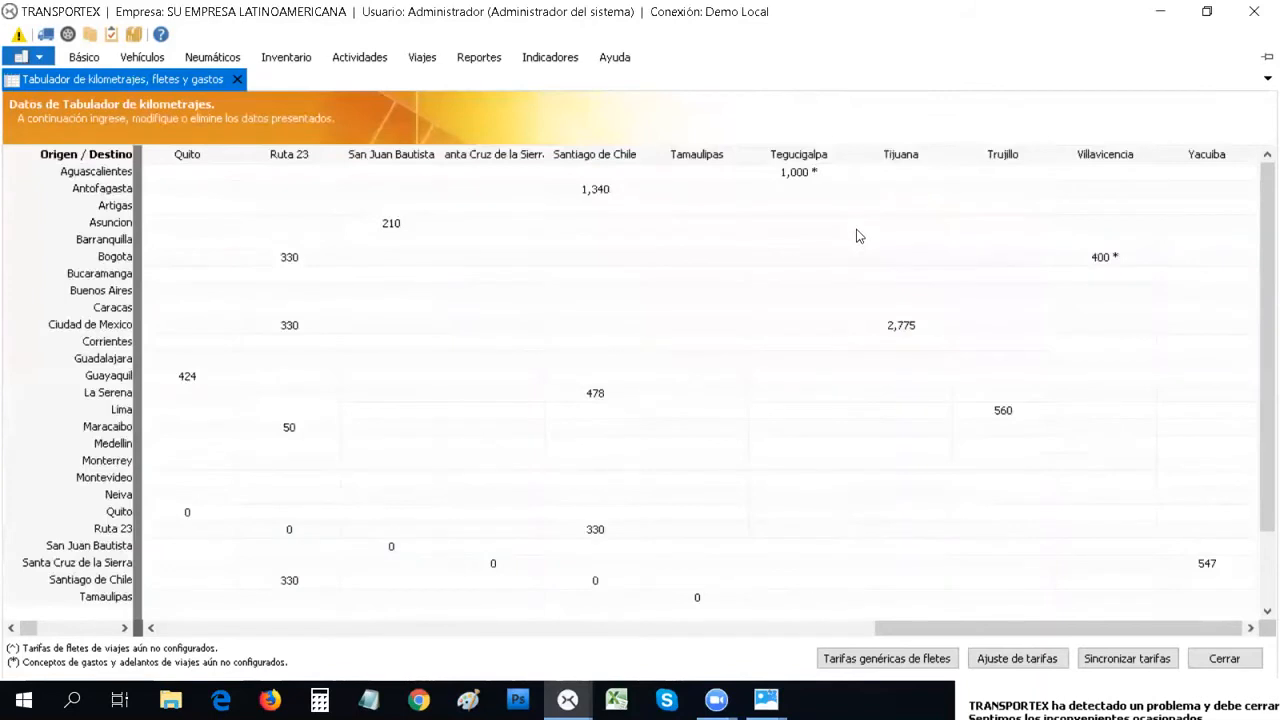
Open the trip expense and advance concepts for Bogota - Villavicencia and add Combustible with a Monto of 40,000
right_click(1105, 256)
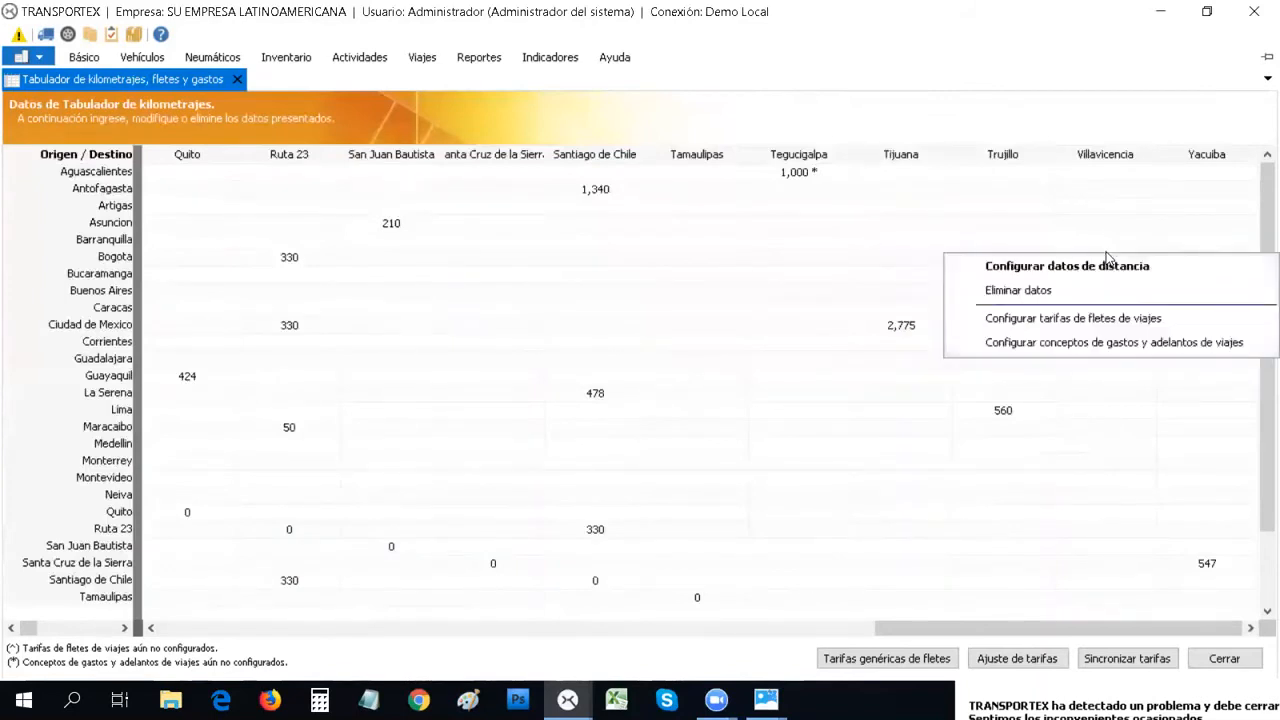
left_click(1089, 343)
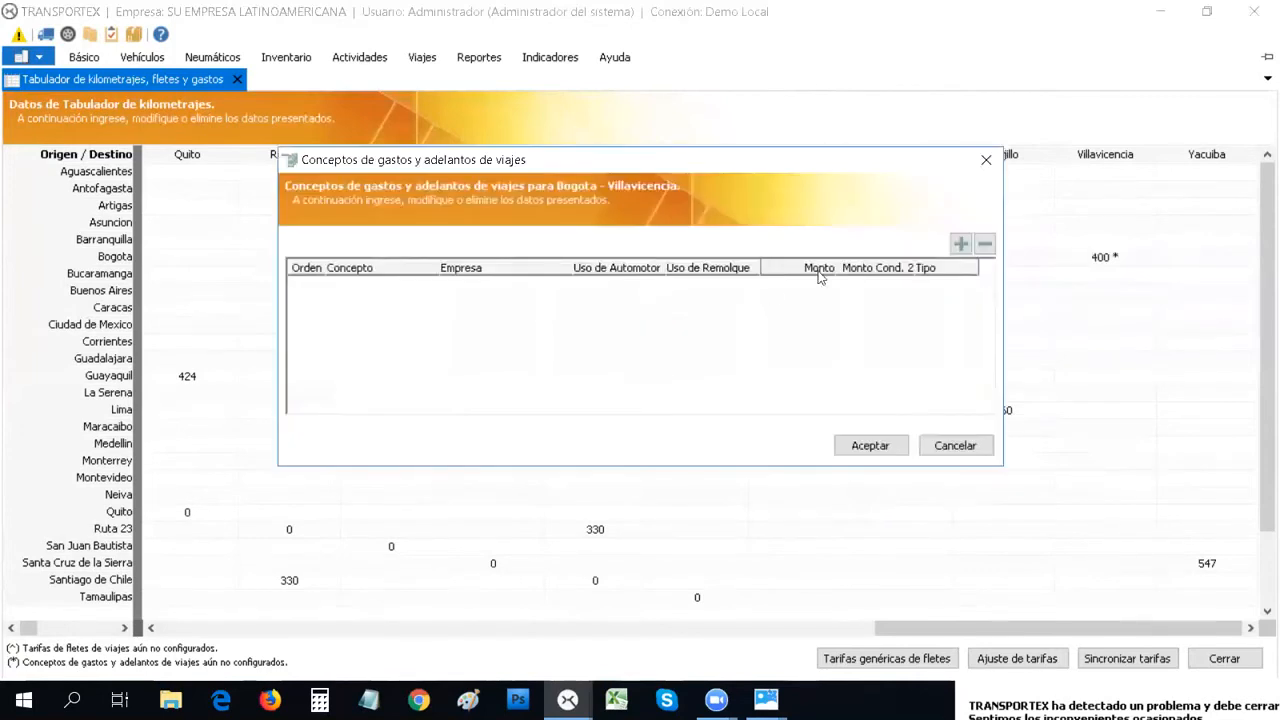
left_click(960, 244)
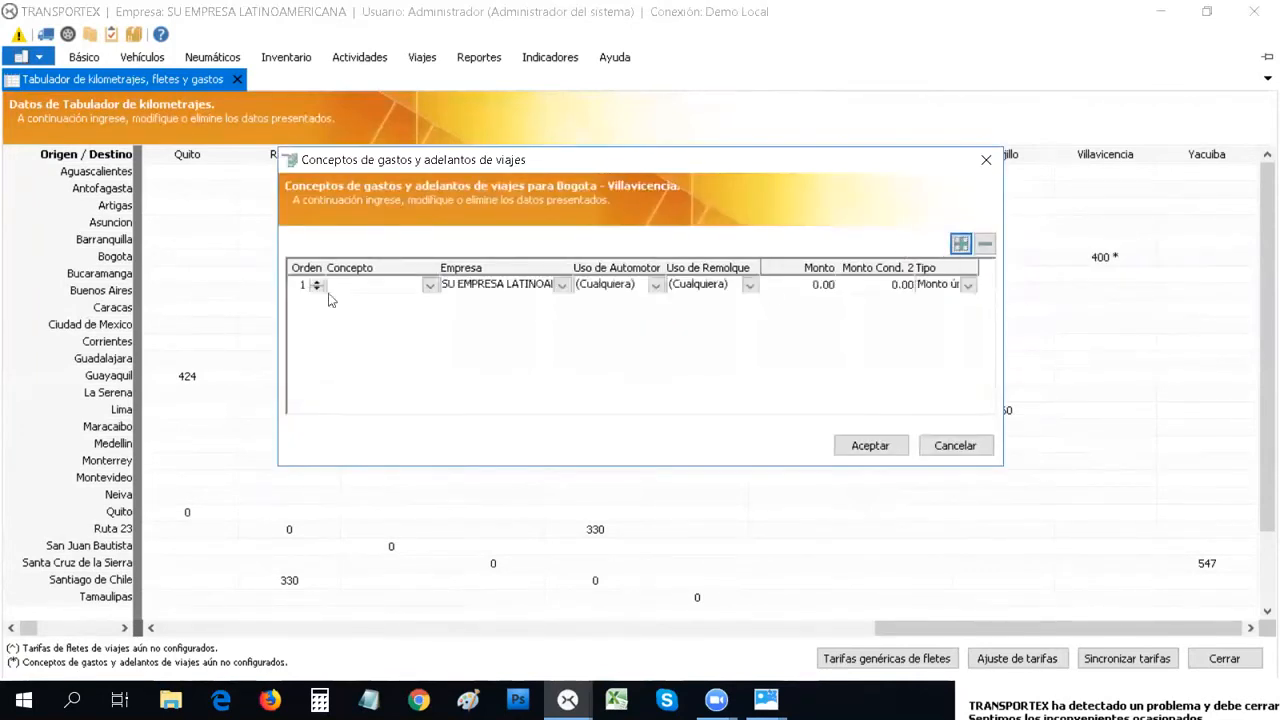
left_click(428, 286)
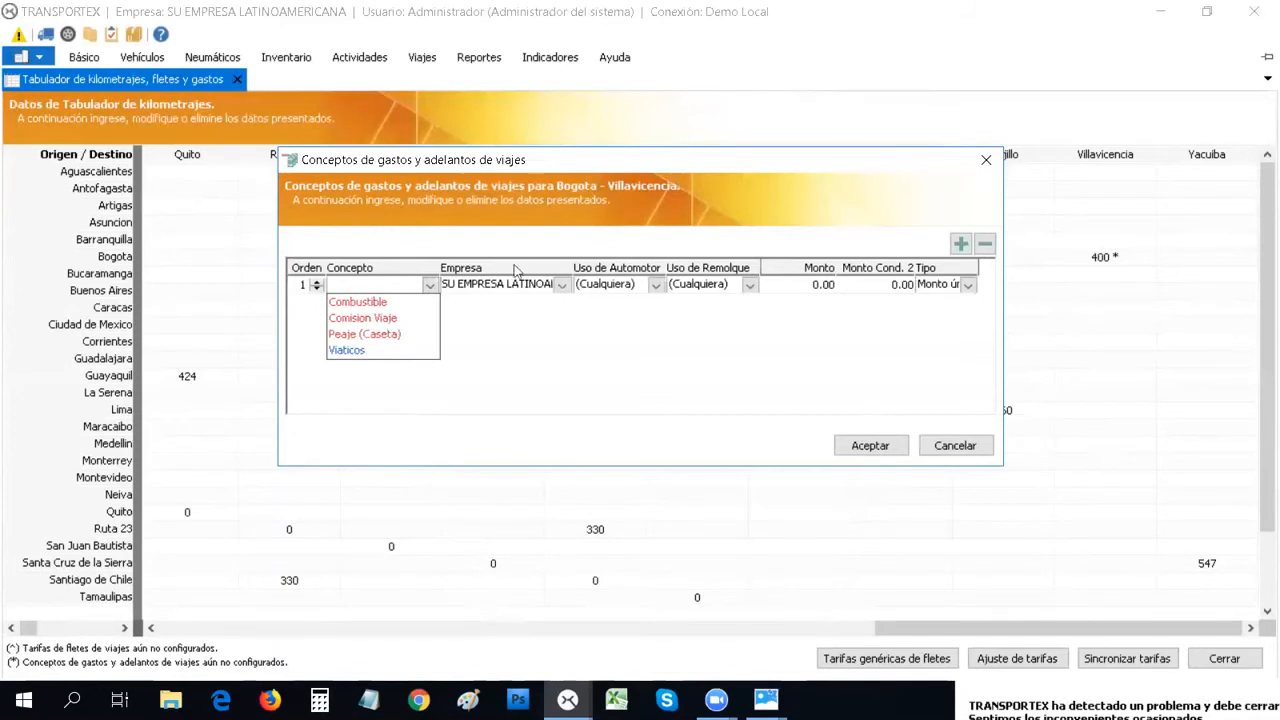
left_click(410, 302)
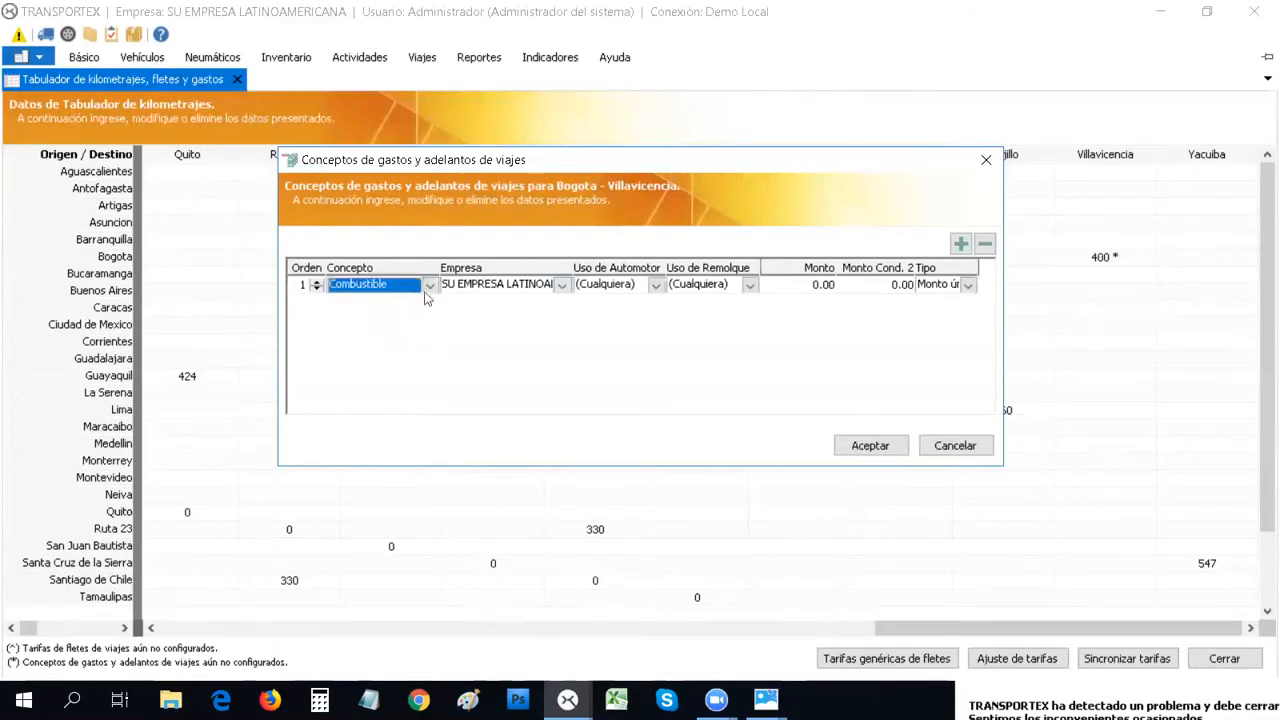
left_click(816, 290)
type("4,000")
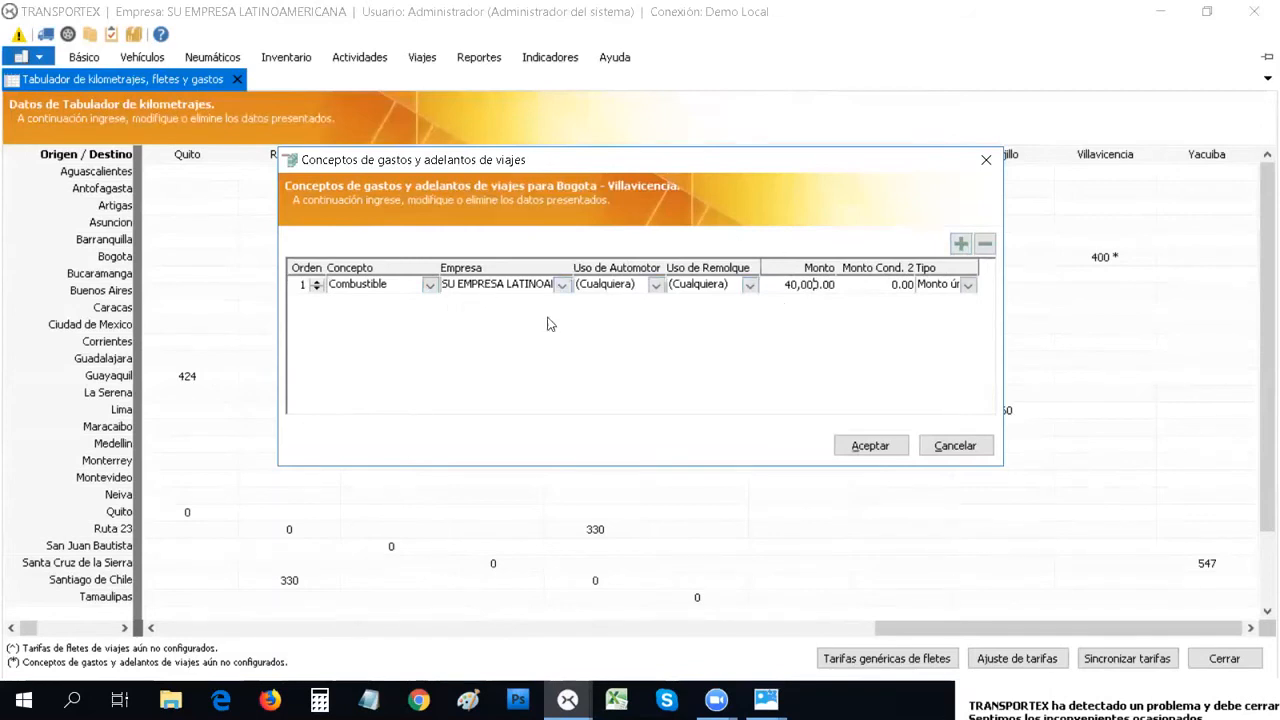
Add a Comision Viaje concept with a Monto of 120,000
left_click(960, 244)
left_click(430, 301)
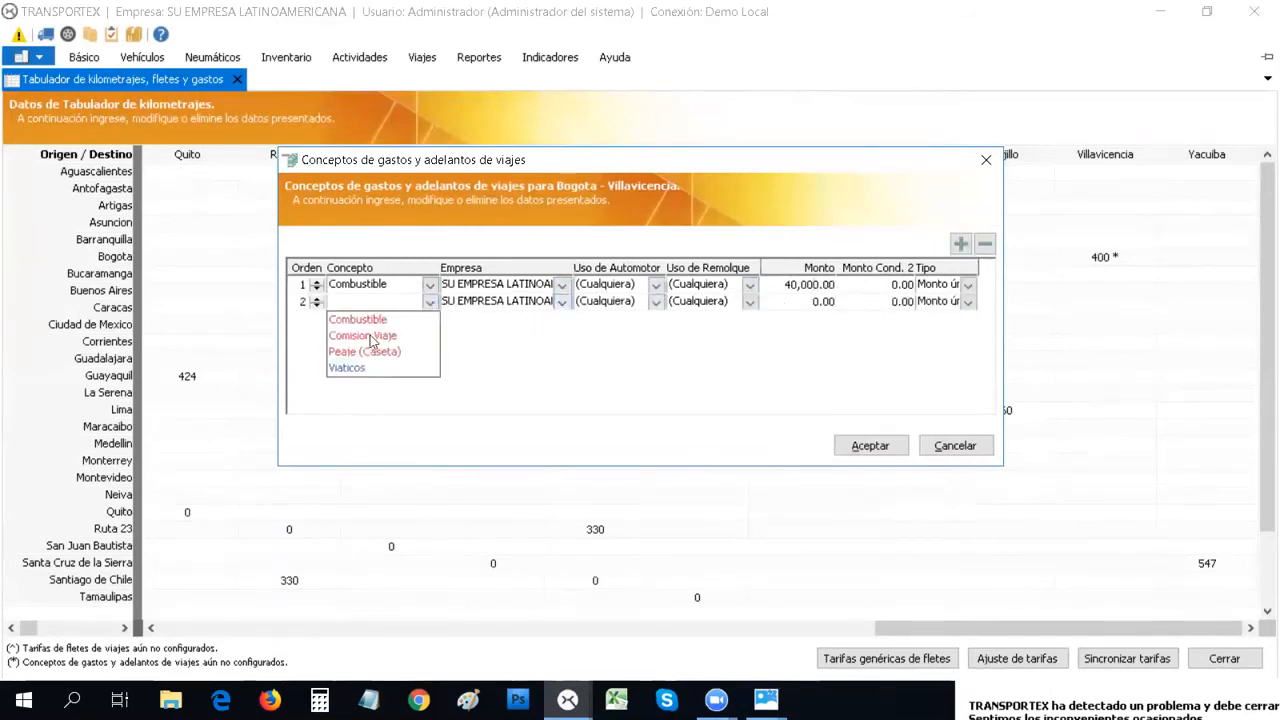
left_click(370, 341)
left_click(800, 304)
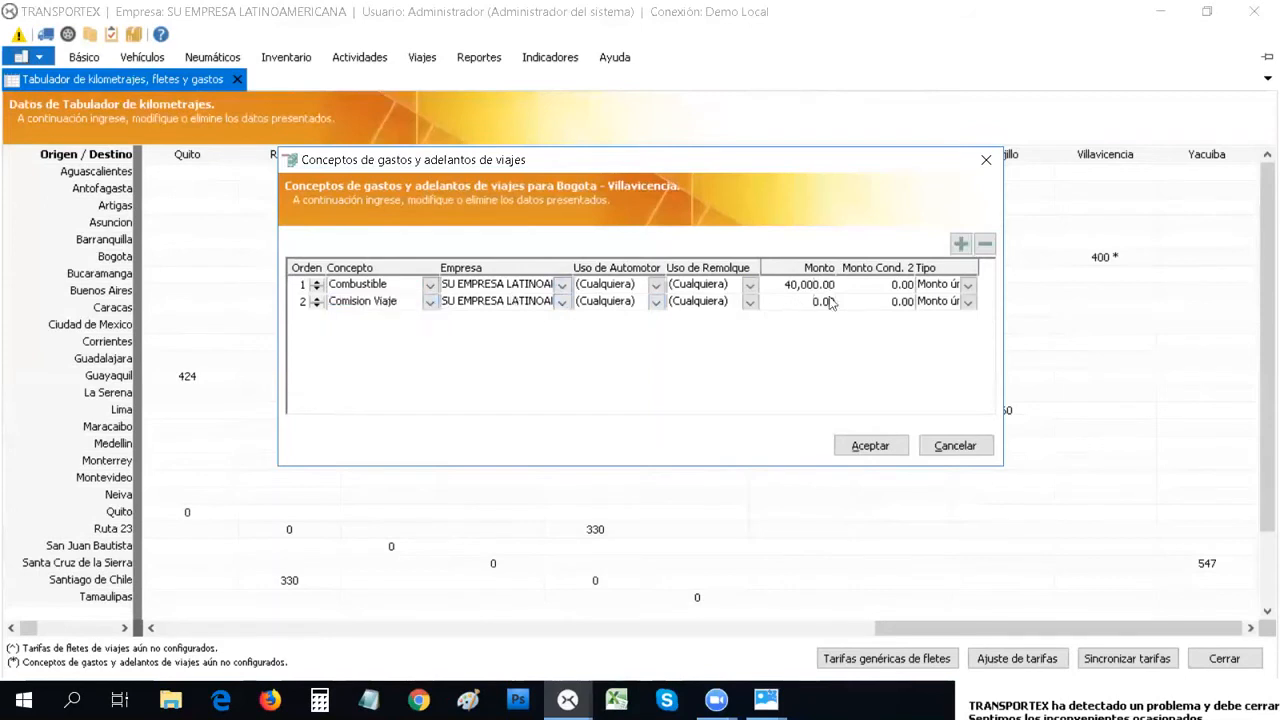
type("1200")
Add a Peaje (Caseta) concept with a Monto of 3,000
left_click(960, 243)
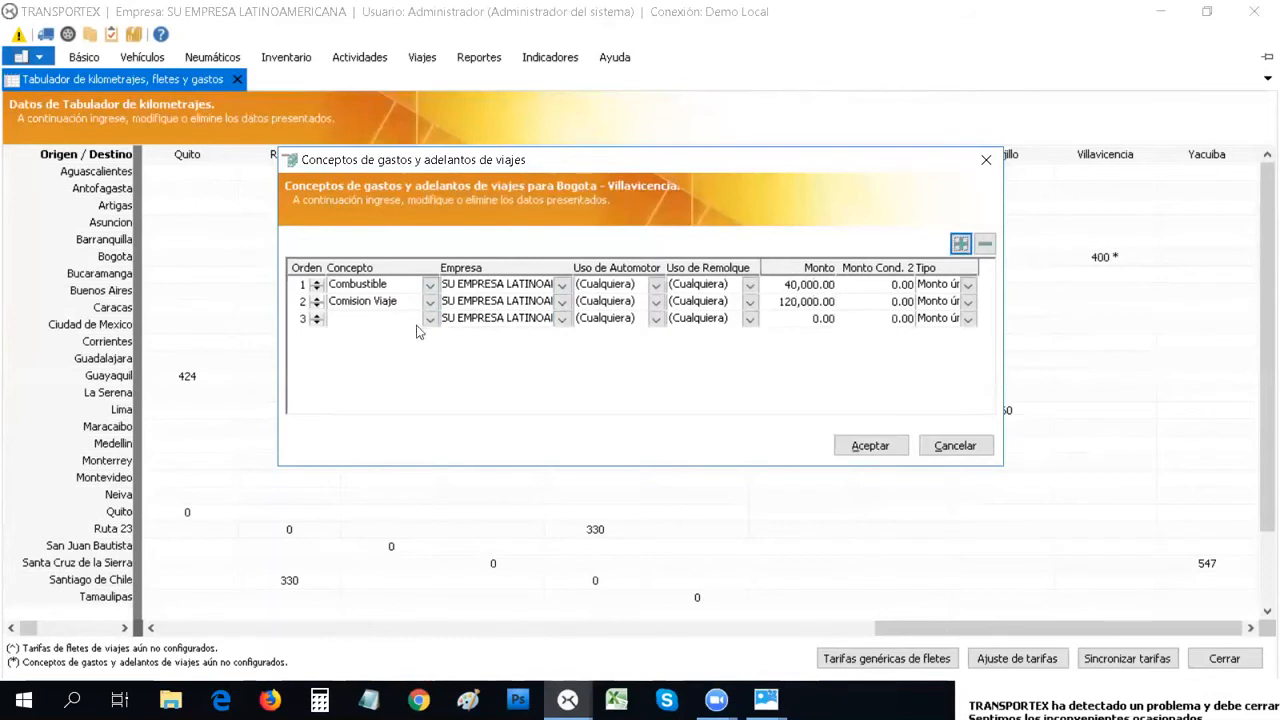
left_click(428, 318)
left_click(374, 369)
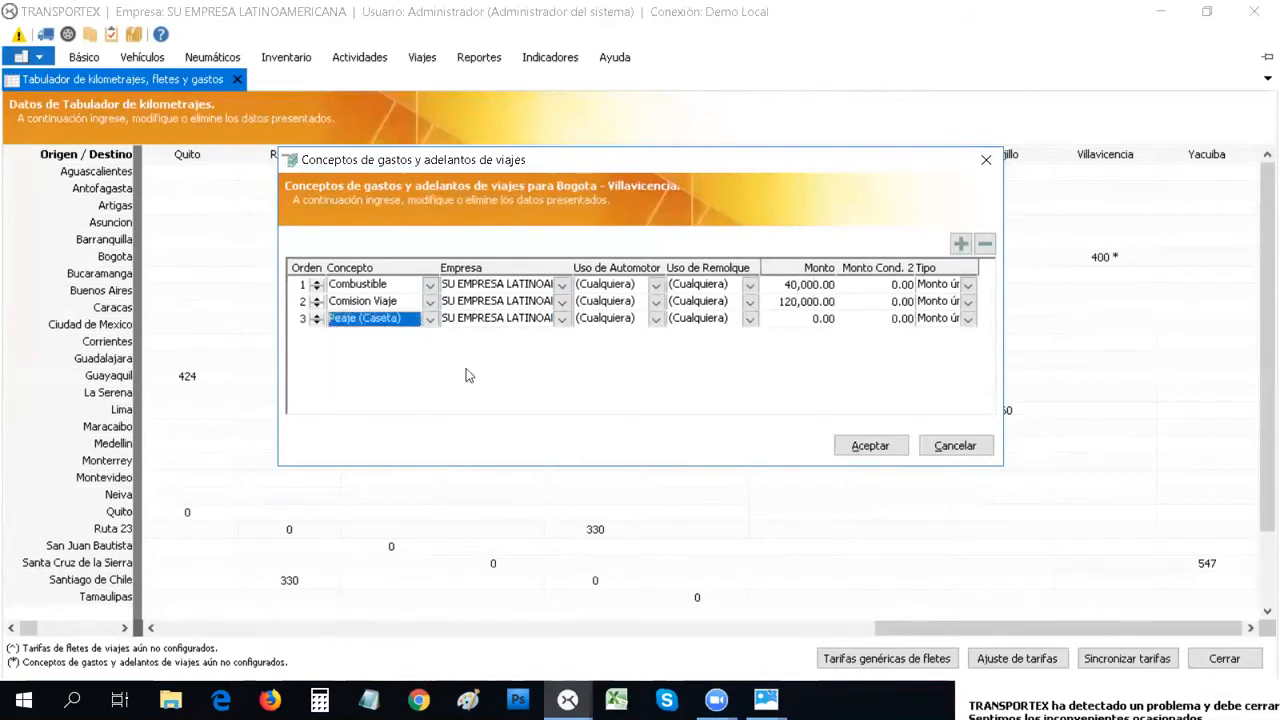
left_click(809, 319)
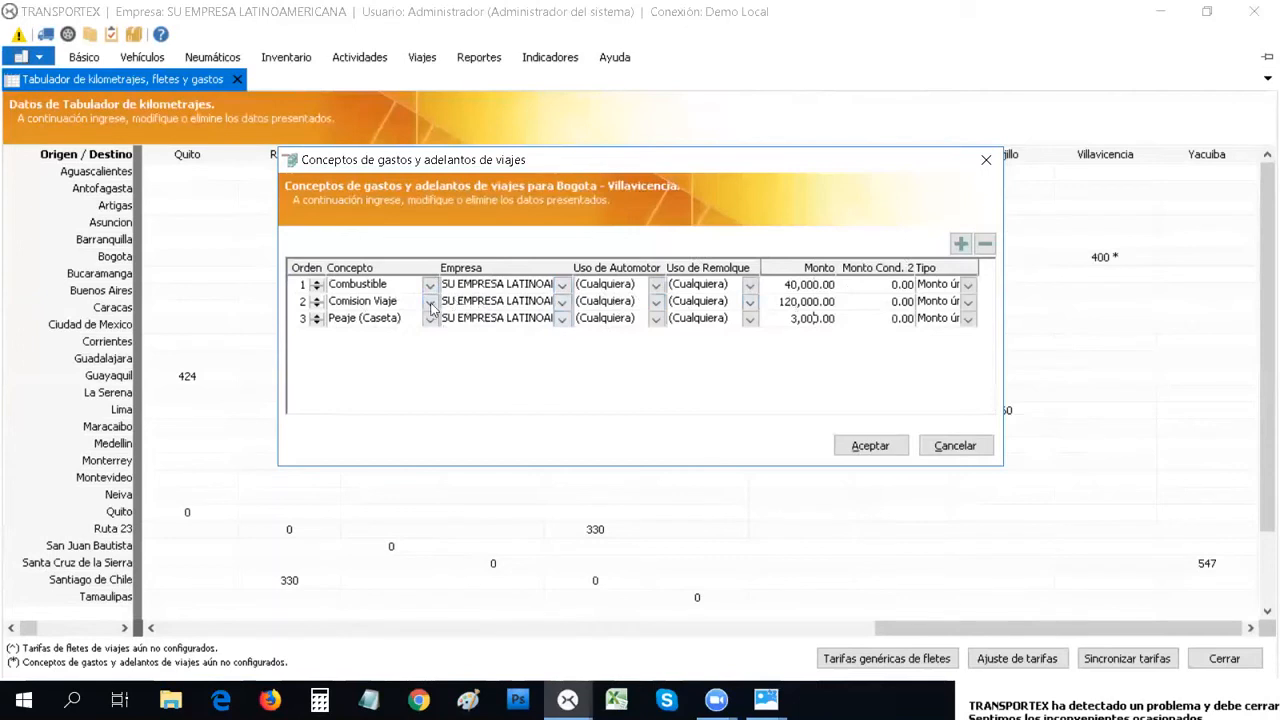
Try Purina as the company for Comision Viaje and add a second Comision Viaje concept for the own company
left_click(562, 301)
left_click(458, 380)
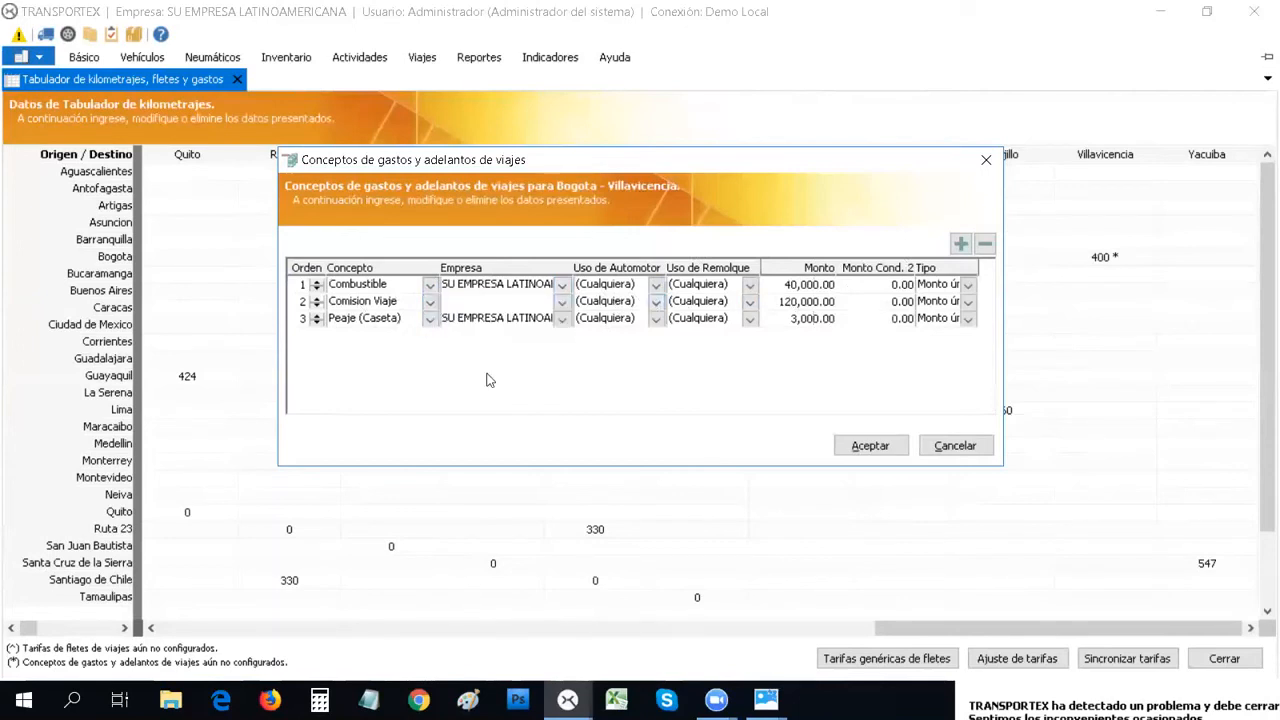
left_click(960, 245)
left_click(430, 336)
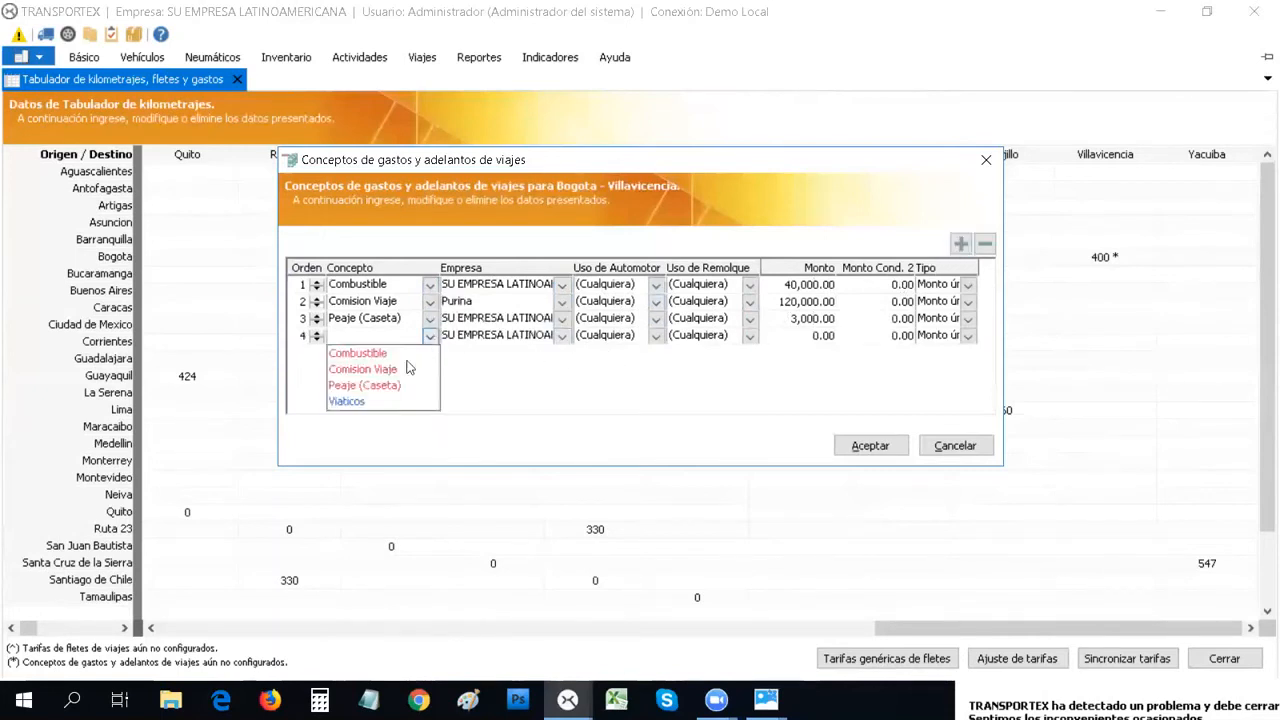
left_click(407, 368)
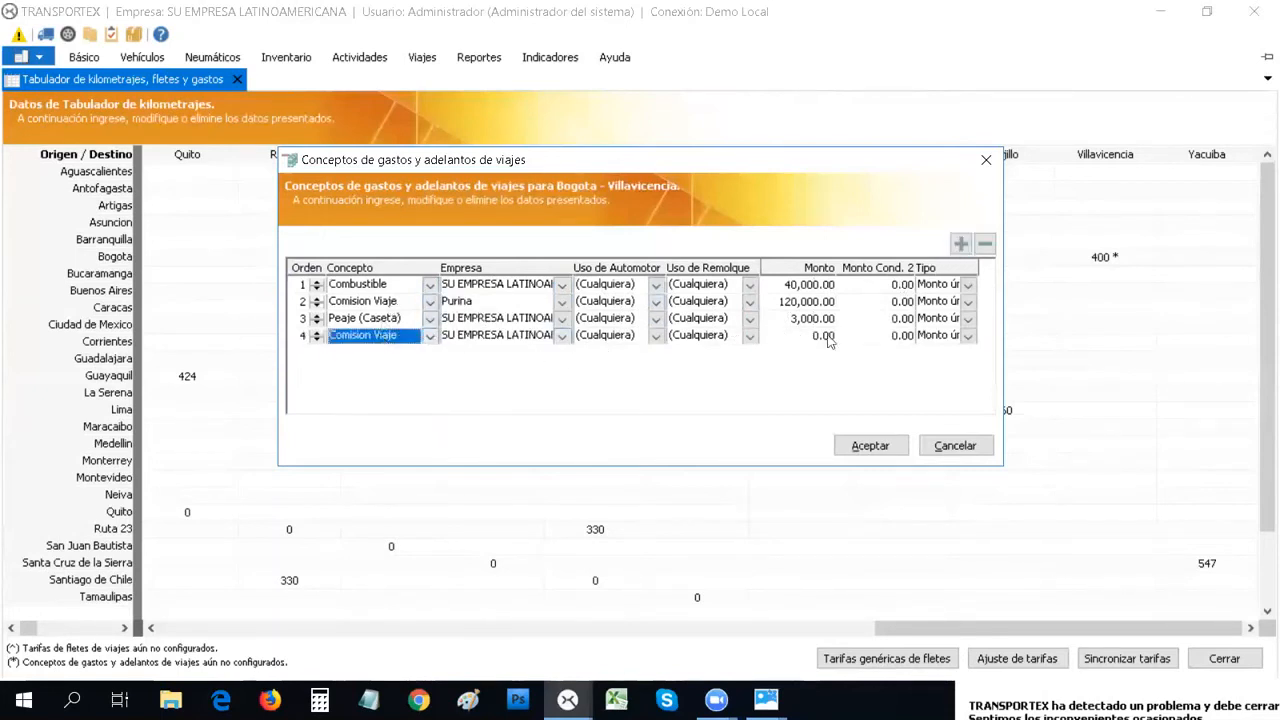
left_click(562, 336)
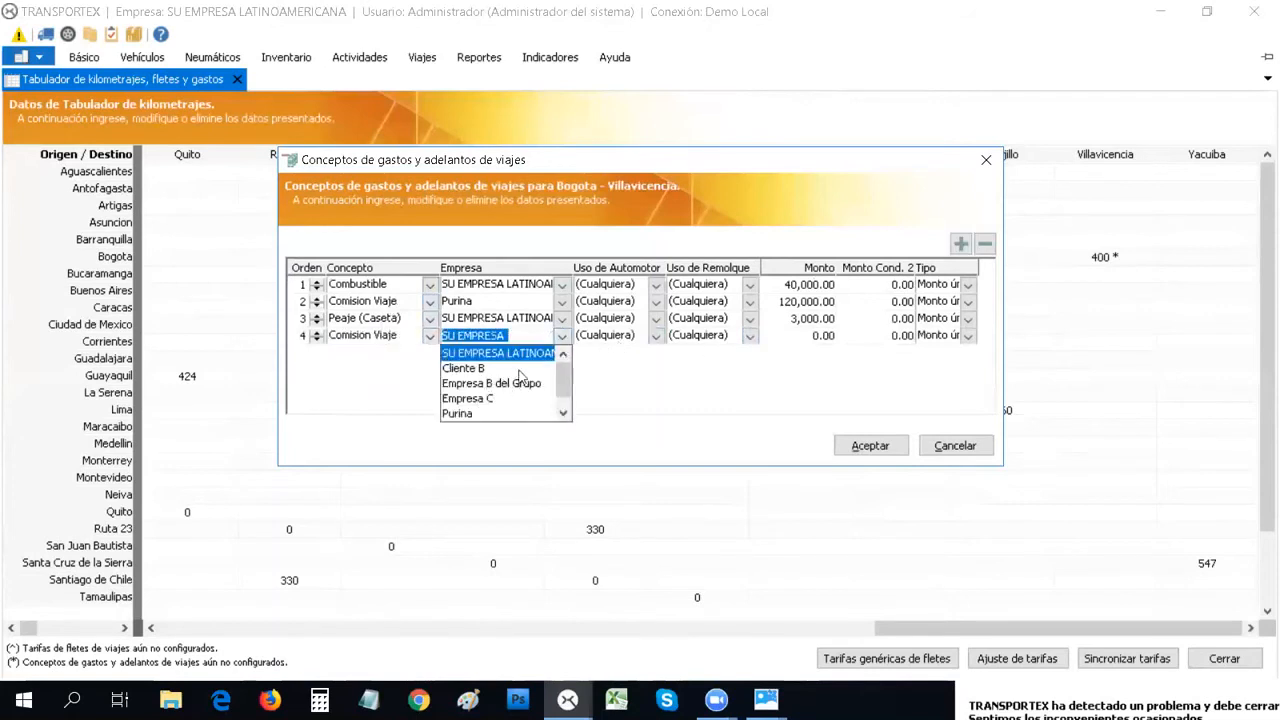
left_click(700, 370)
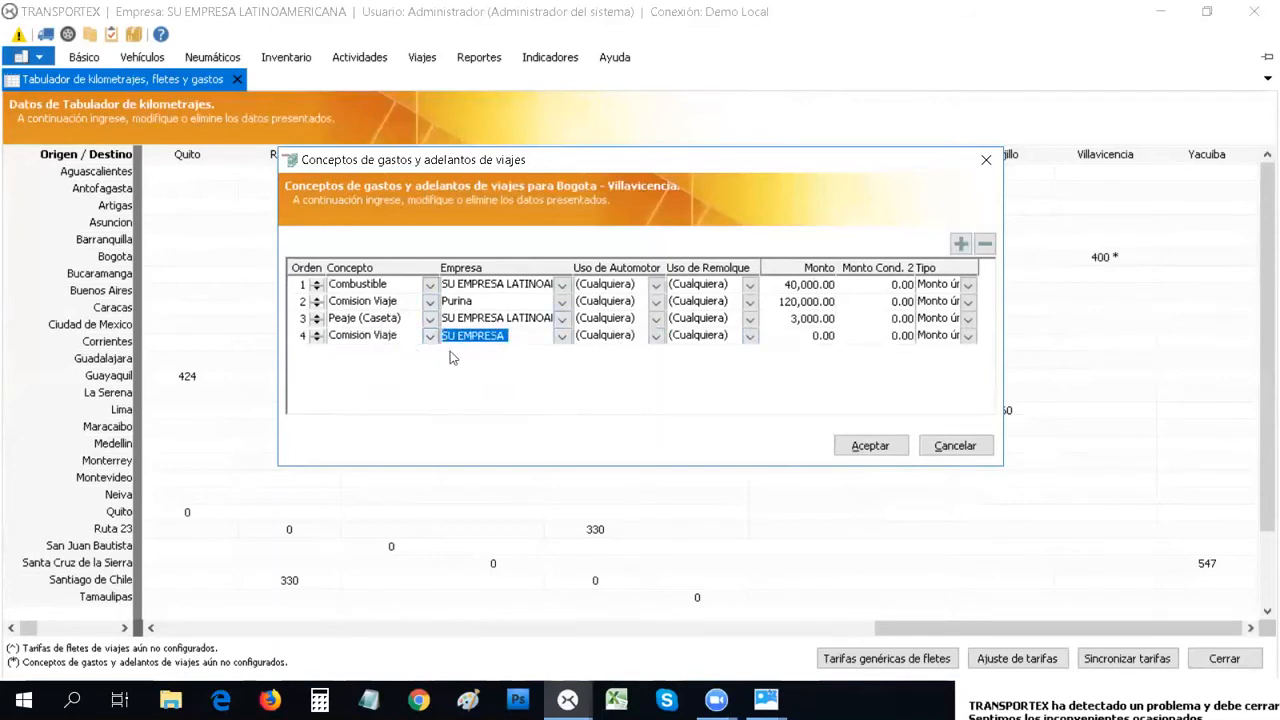
Remove the second Comision Viaje concept and return the first one's company to SU EMPRESA LATINOAMERICANA
left_click(985, 245)
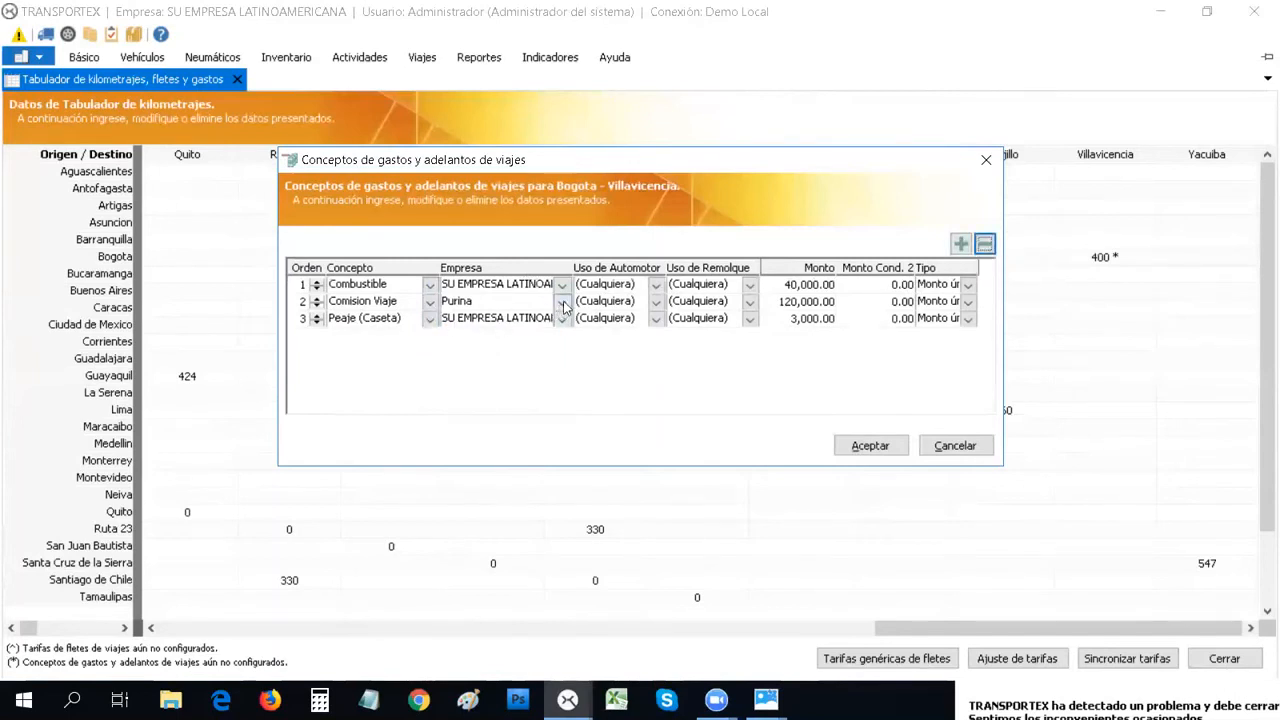
left_click(562, 301)
left_click(518, 320)
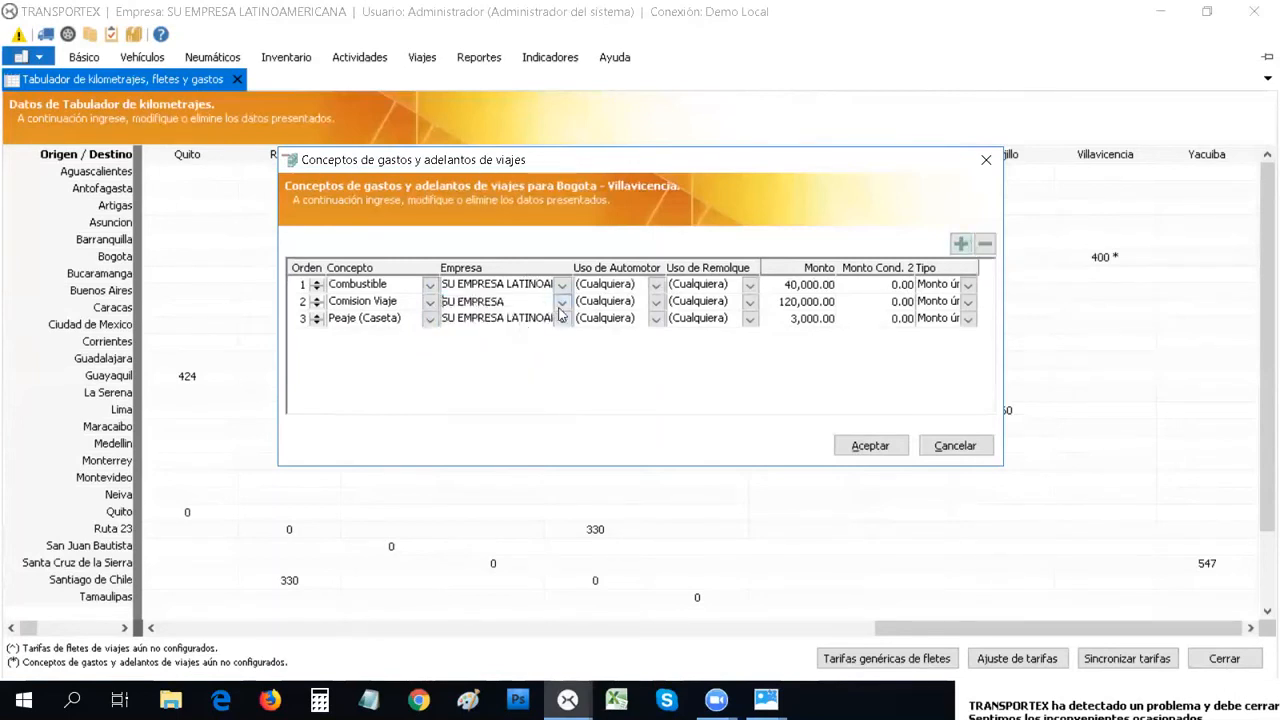
Add a Viaticos concept for the own company and enter 50 as its Monto
left_click(960, 244)
left_click(430, 336)
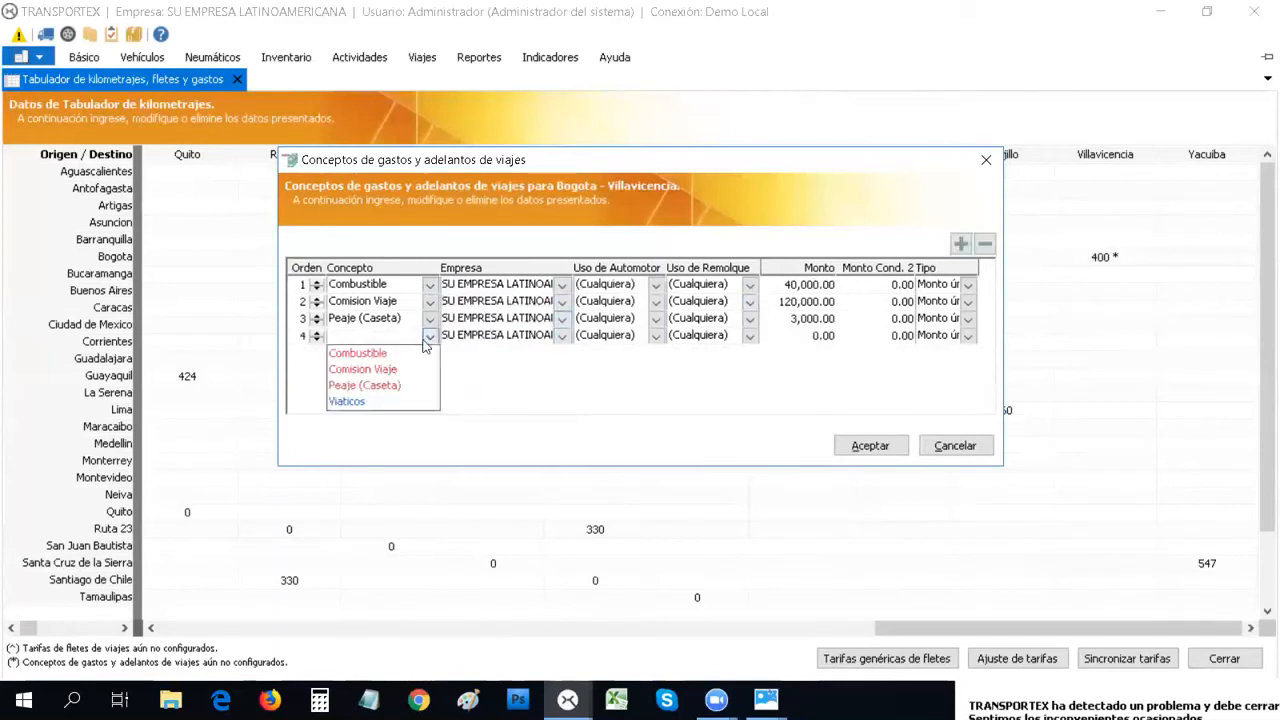
left_click(363, 400)
left_click(797, 335)
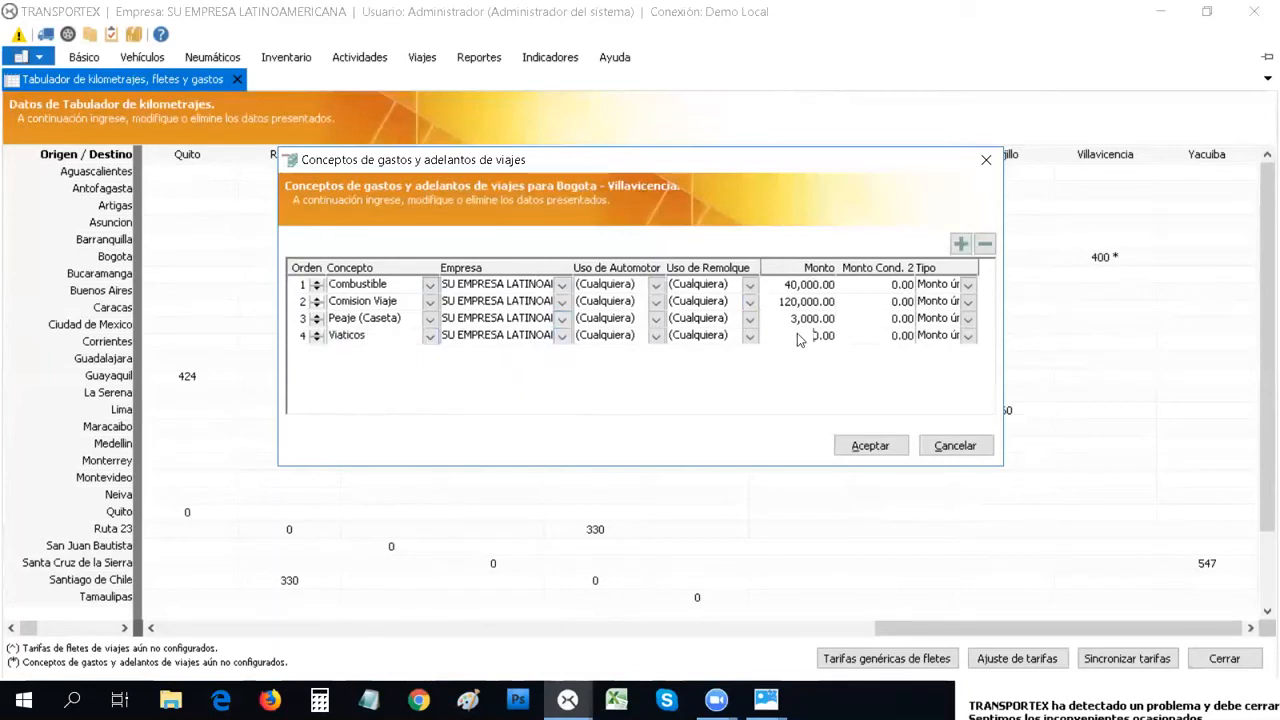
type("50")
Set the Combustible concept's Monto to 4,000 and save the route's expense and advance concepts
left_click(812, 289)
left_click(869, 445)
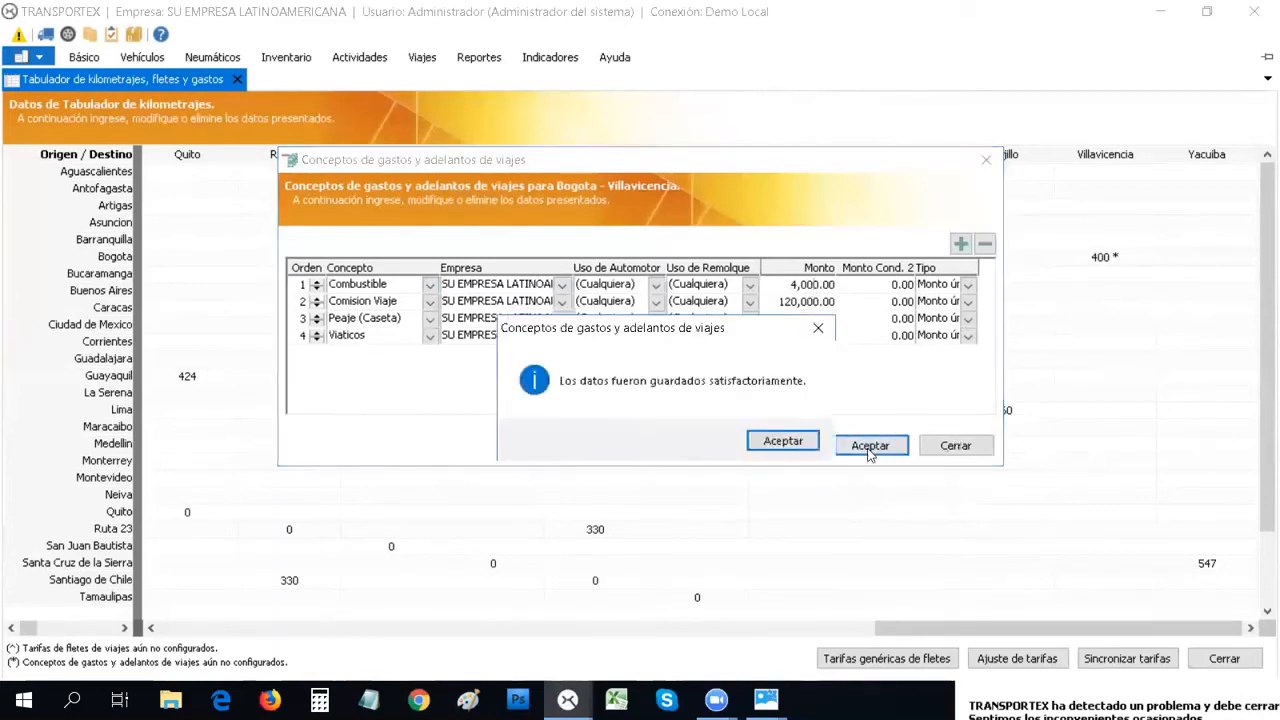
left_click(812, 446)
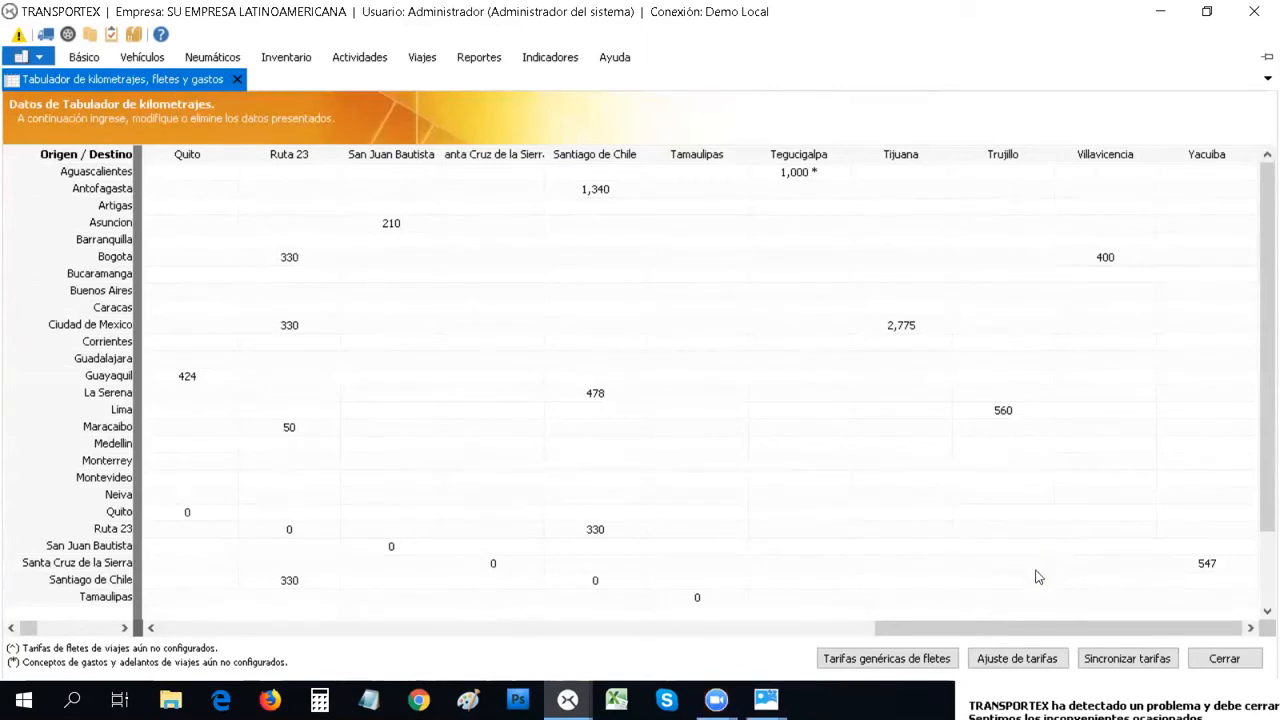
Open the rate adjustment (Ajuste de tarifas) and choose Purina as the company for the Tarifas de fletes adjustment
left_click(1016, 659)
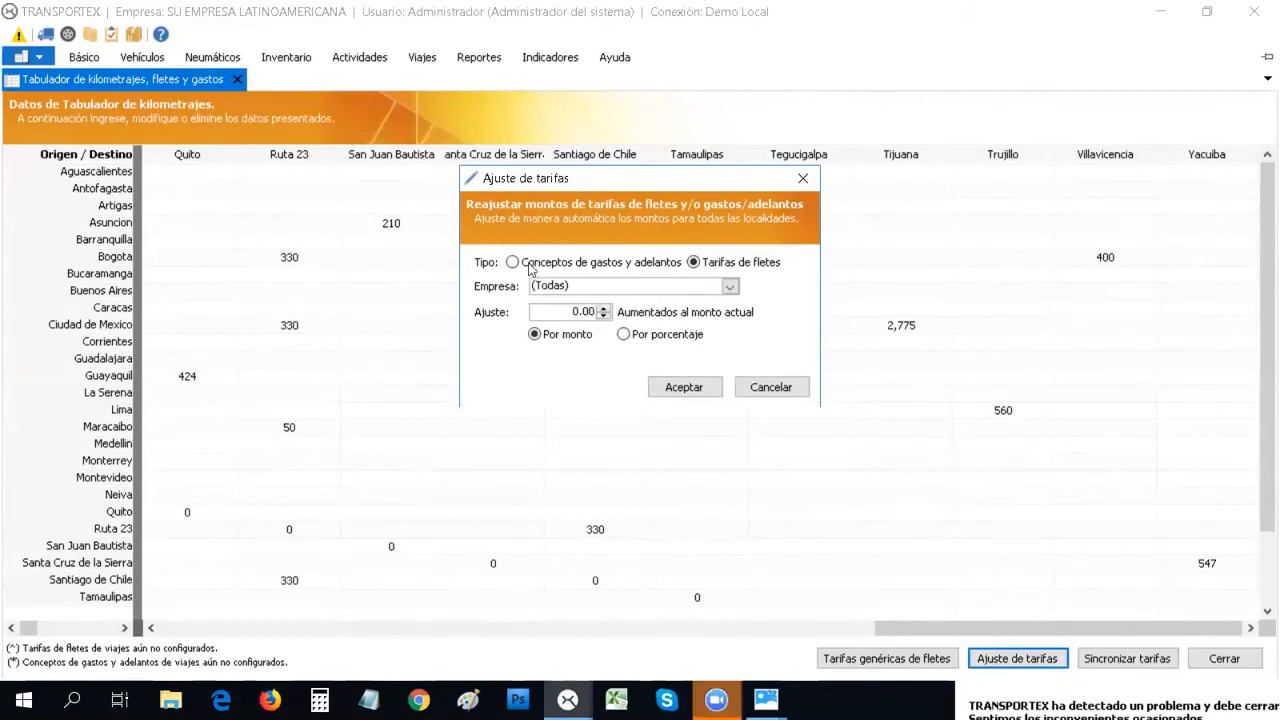
left_click(729, 287)
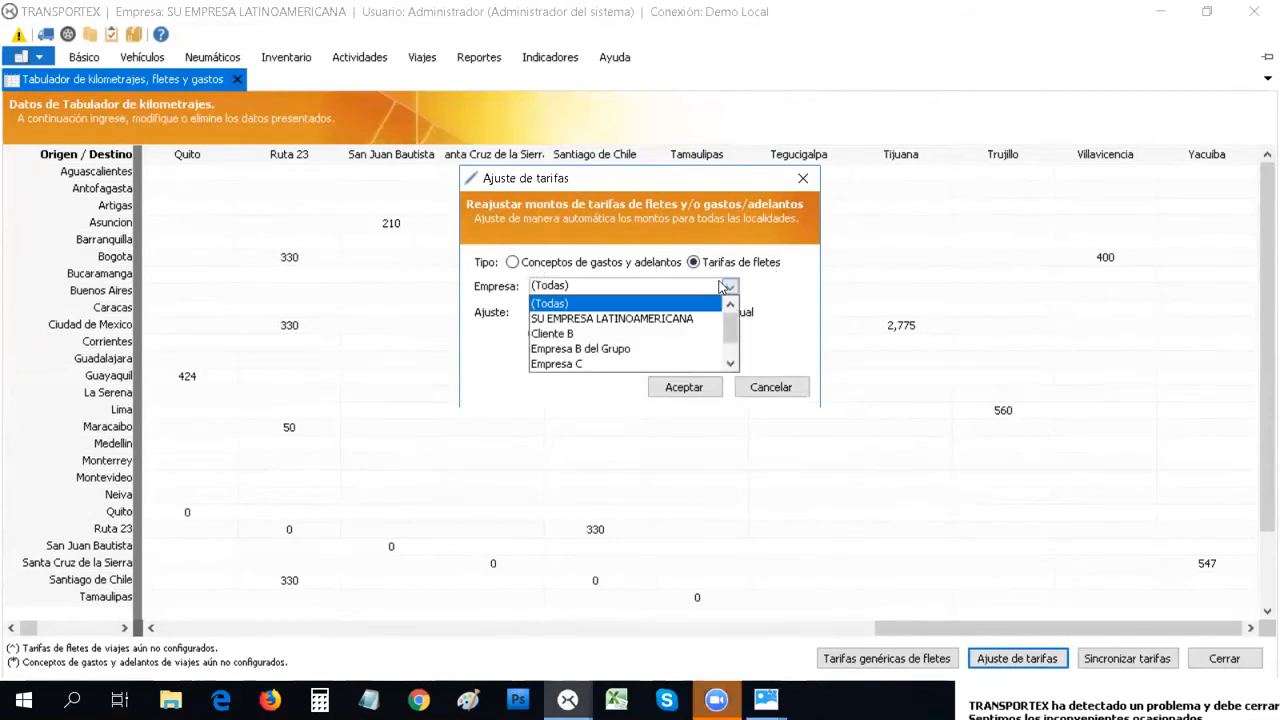
scroll(563, 334, "down", 1)
left_click(567, 349)
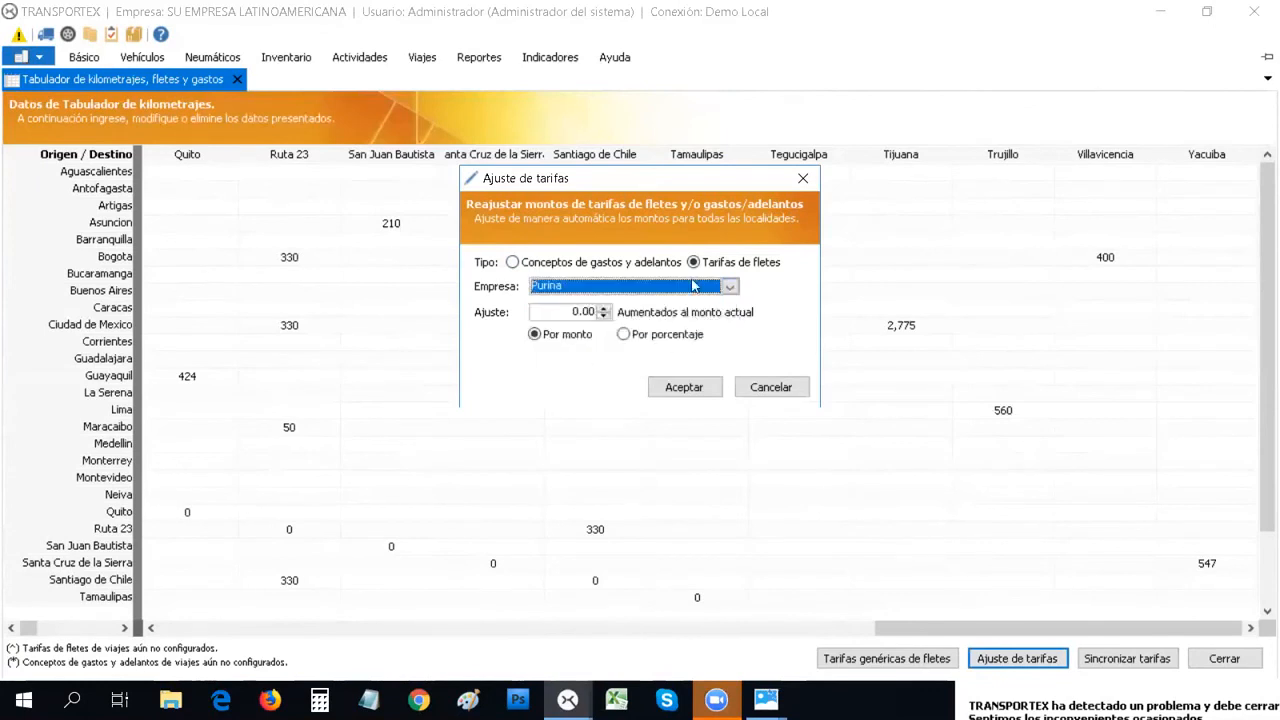
Set Purina's freight rate adjustment to an increase of 10 by percentage (Por porcentaje) and apply it
left_click(603, 309)
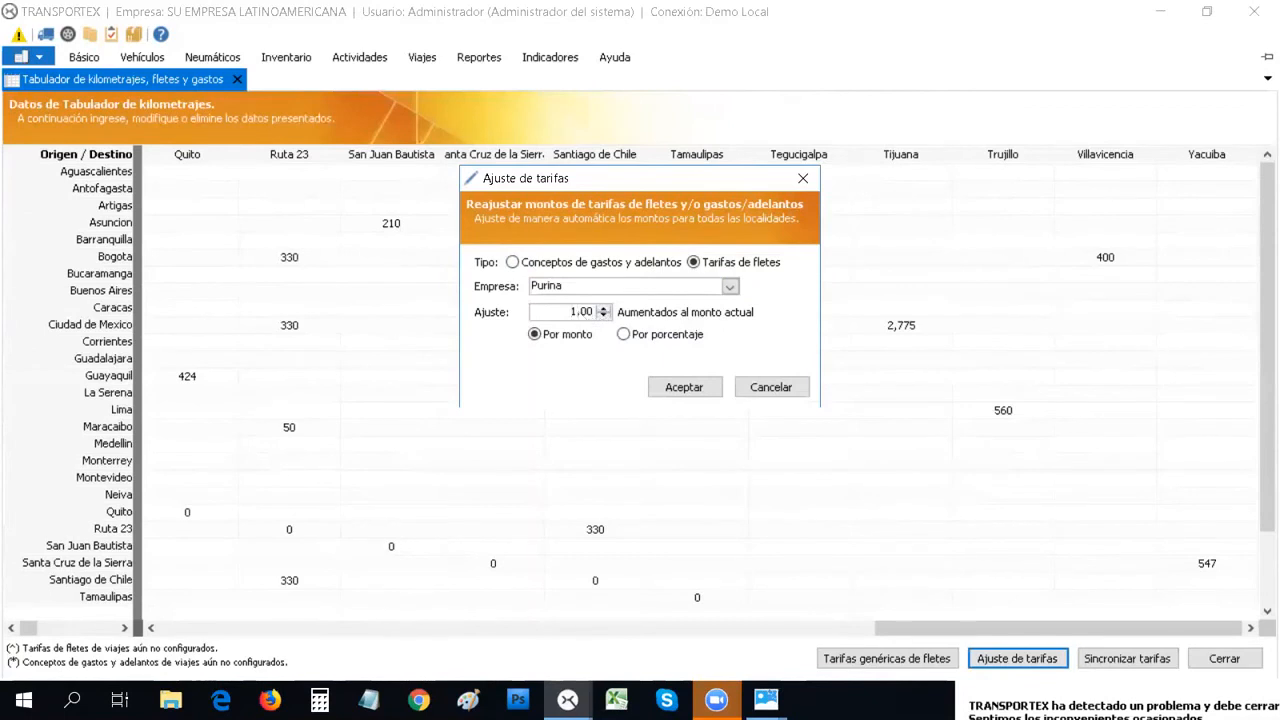
left_click(649, 338)
left_click(556, 340)
left_click(568, 314)
left_click(637, 338)
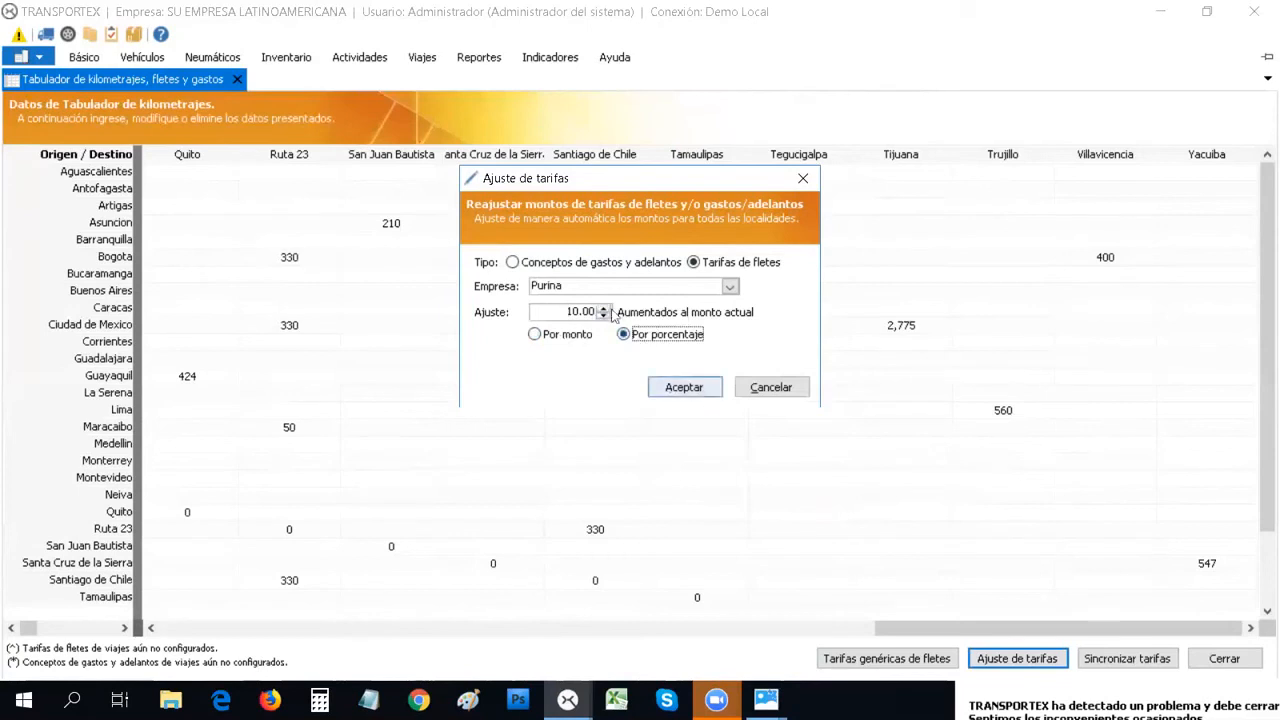
left_click(701, 392)
left_click(784, 441)
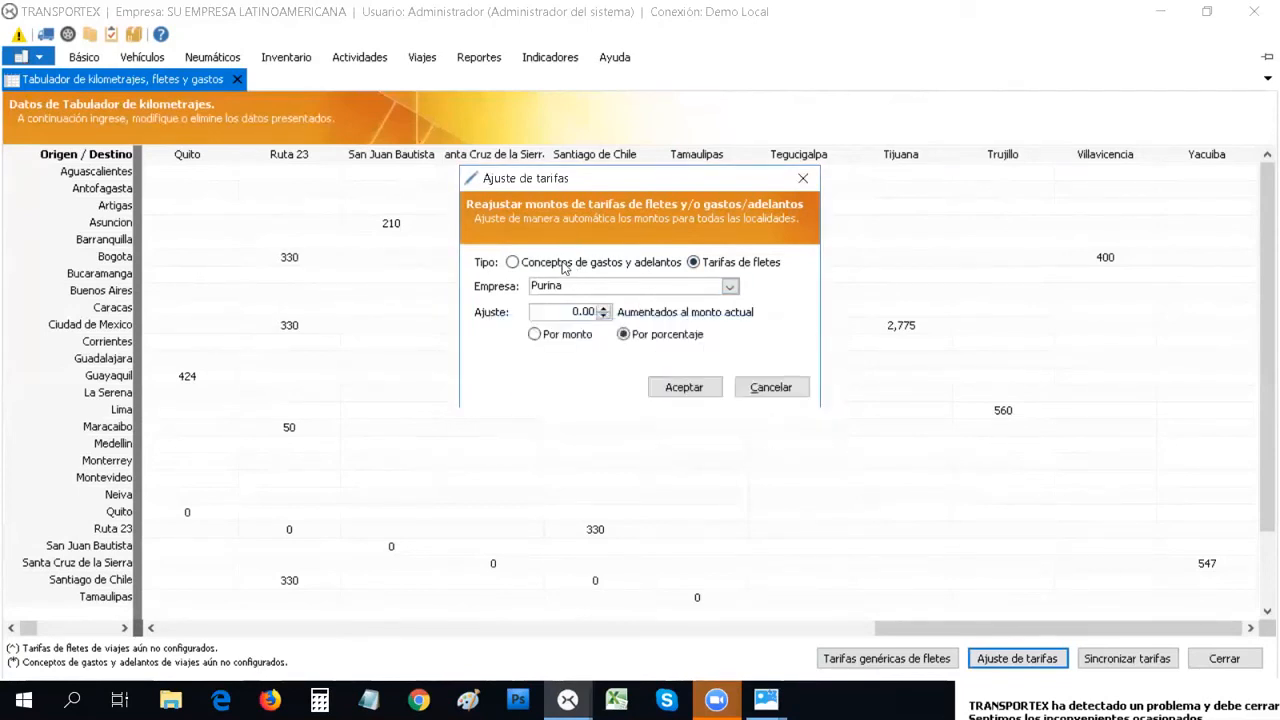
Switch the rate adjustment type to Conceptos de gastos y adelantos and close the adjustment without applying it
left_click(566, 264)
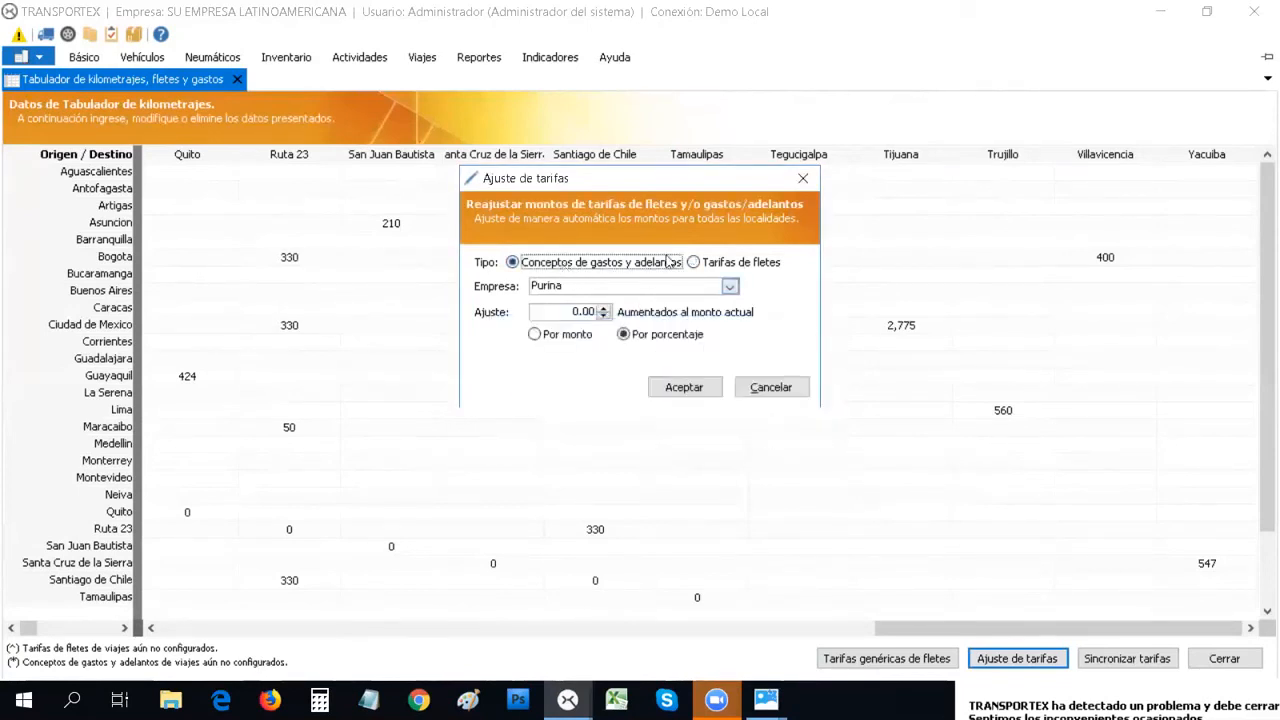
left_click(766, 389)
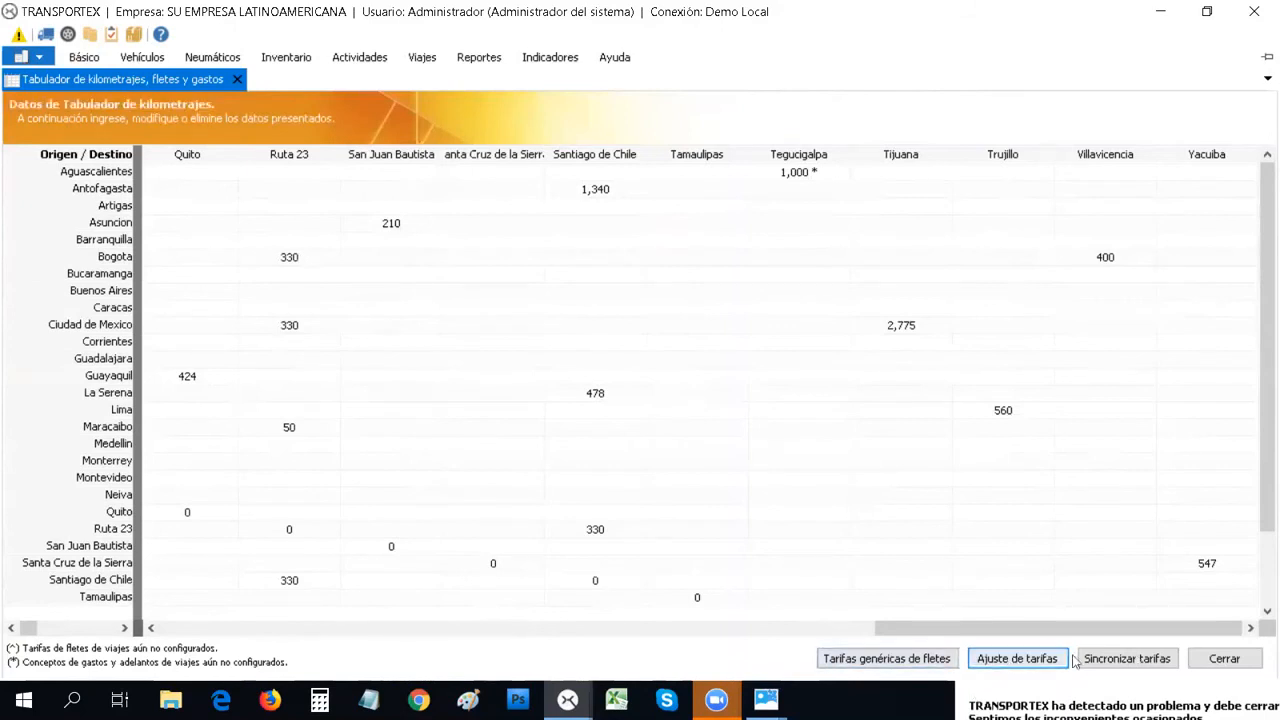
Open the rate synchronization (Sincronizar tarifas) and choose Cliente B as the source company and Empresa C as the destination
left_click(1129, 659)
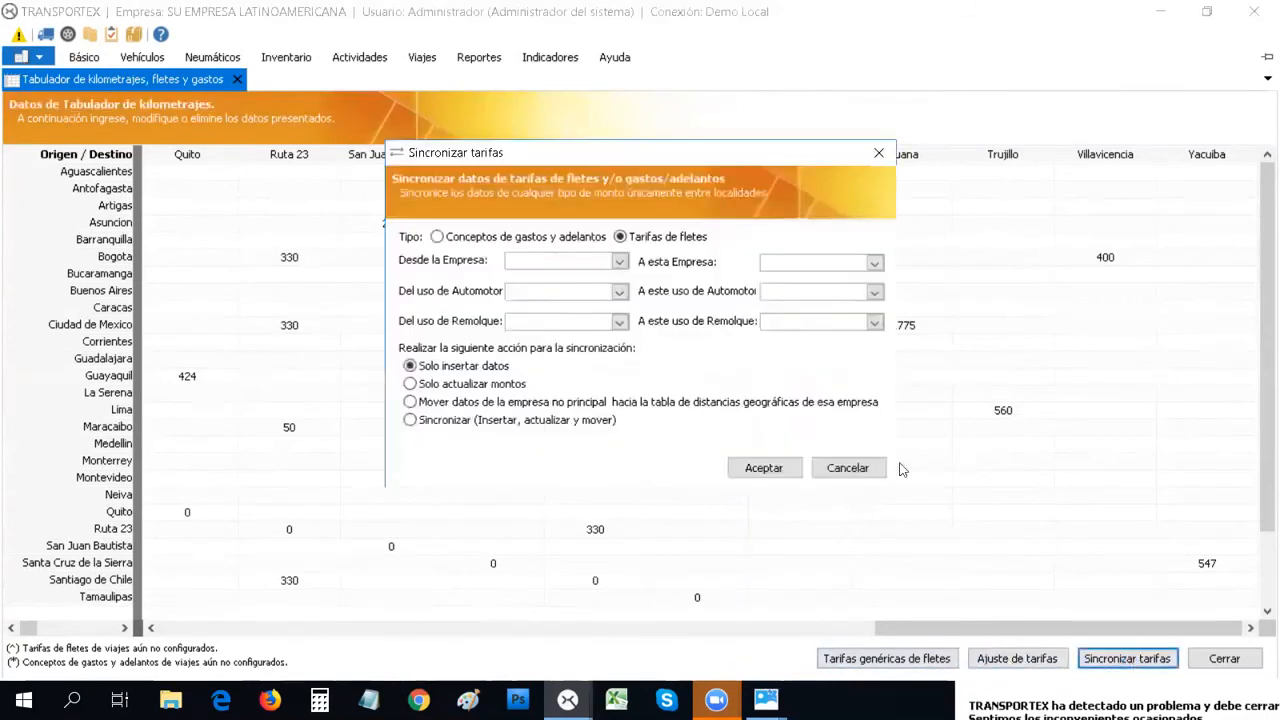
left_click(619, 262)
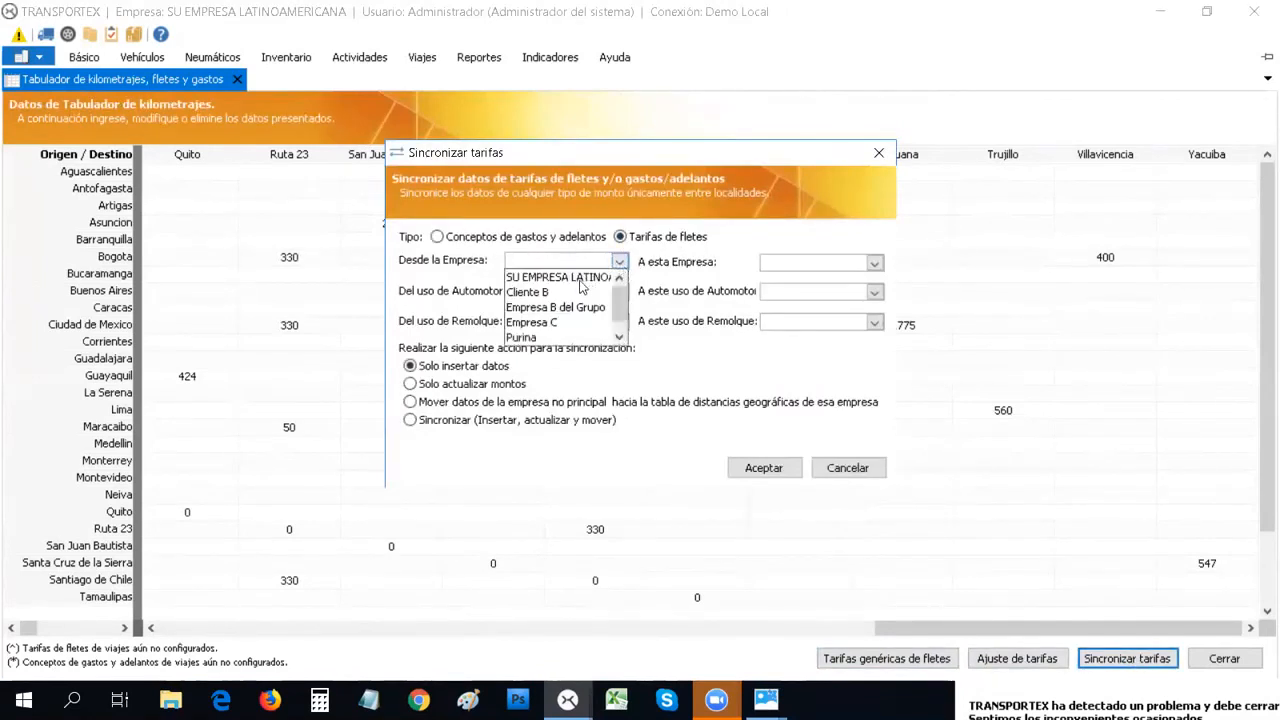
left_click(566, 297)
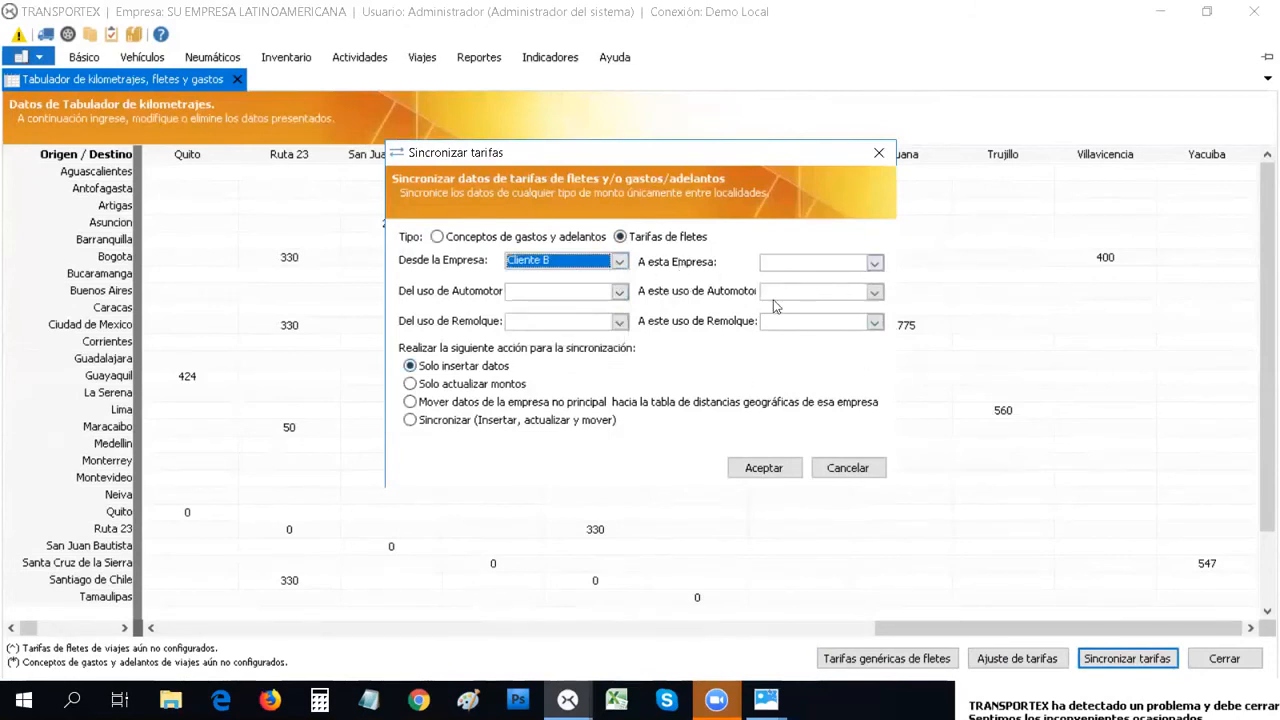
left_click(875, 263)
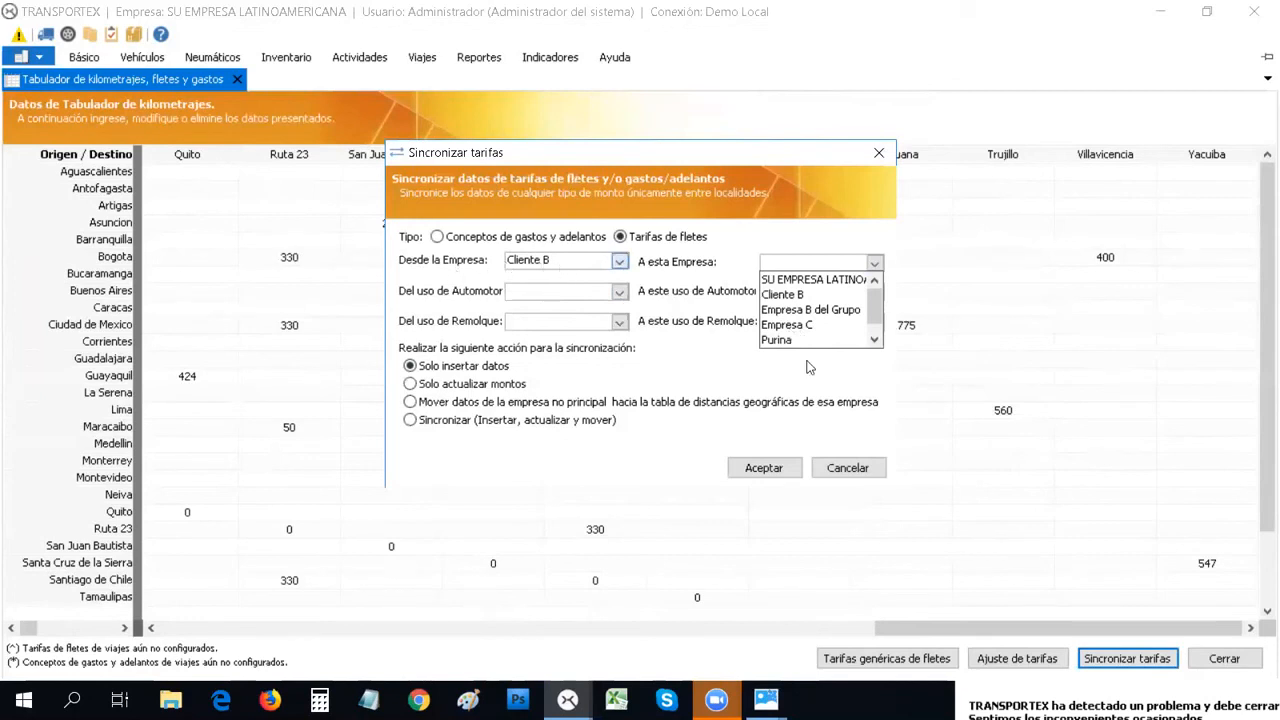
left_click(810, 326)
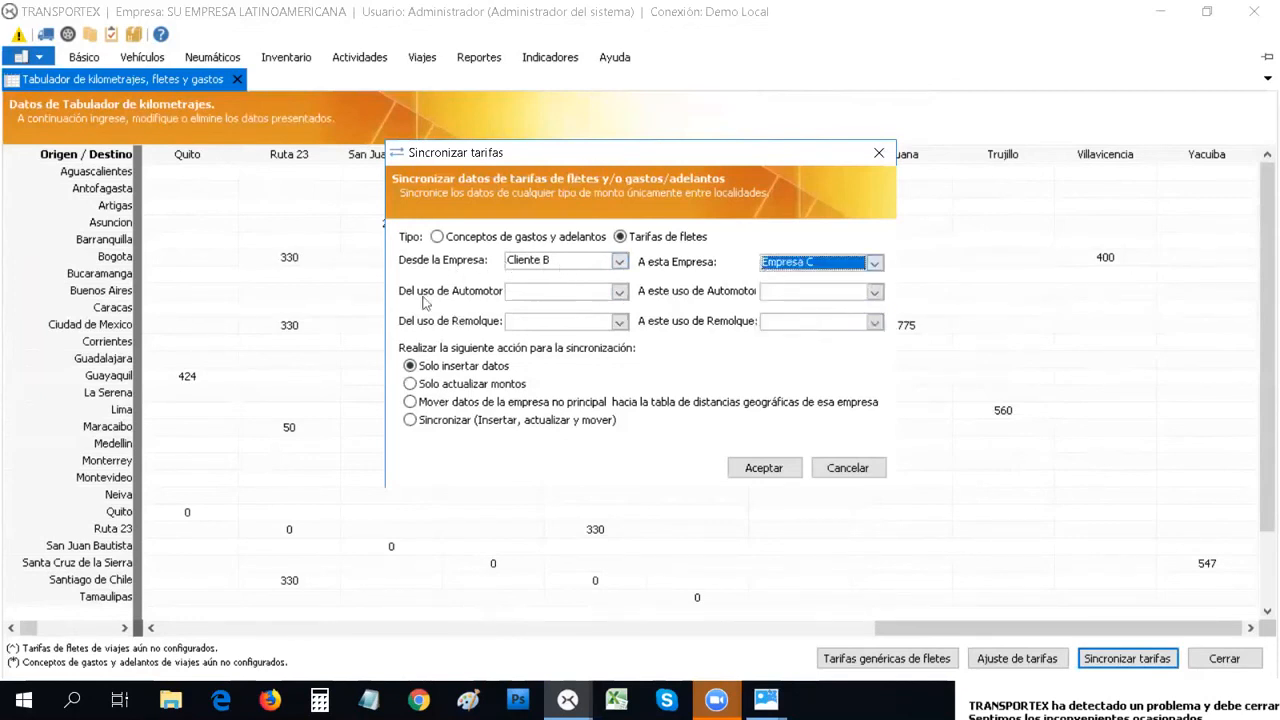
Set the vehicle use (uso de Automotor) to Solidos Grande for both the source and destination companies
left_click(619, 292)
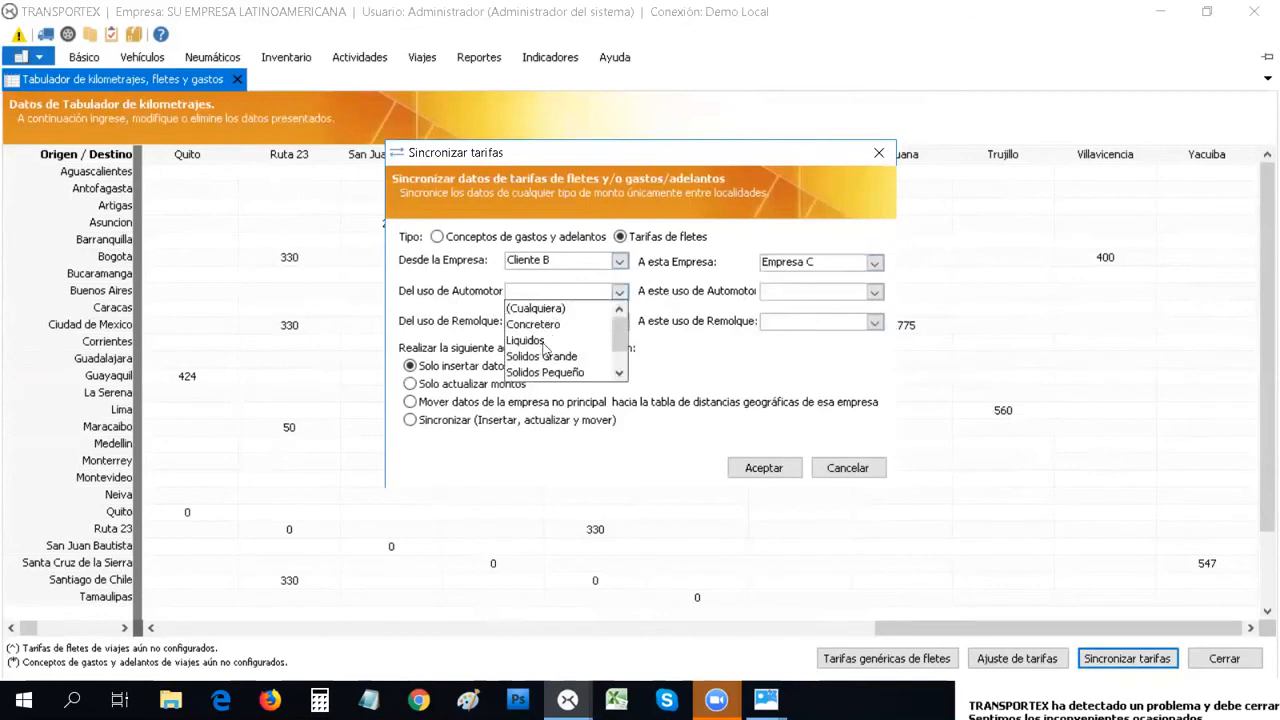
left_click(535, 310)
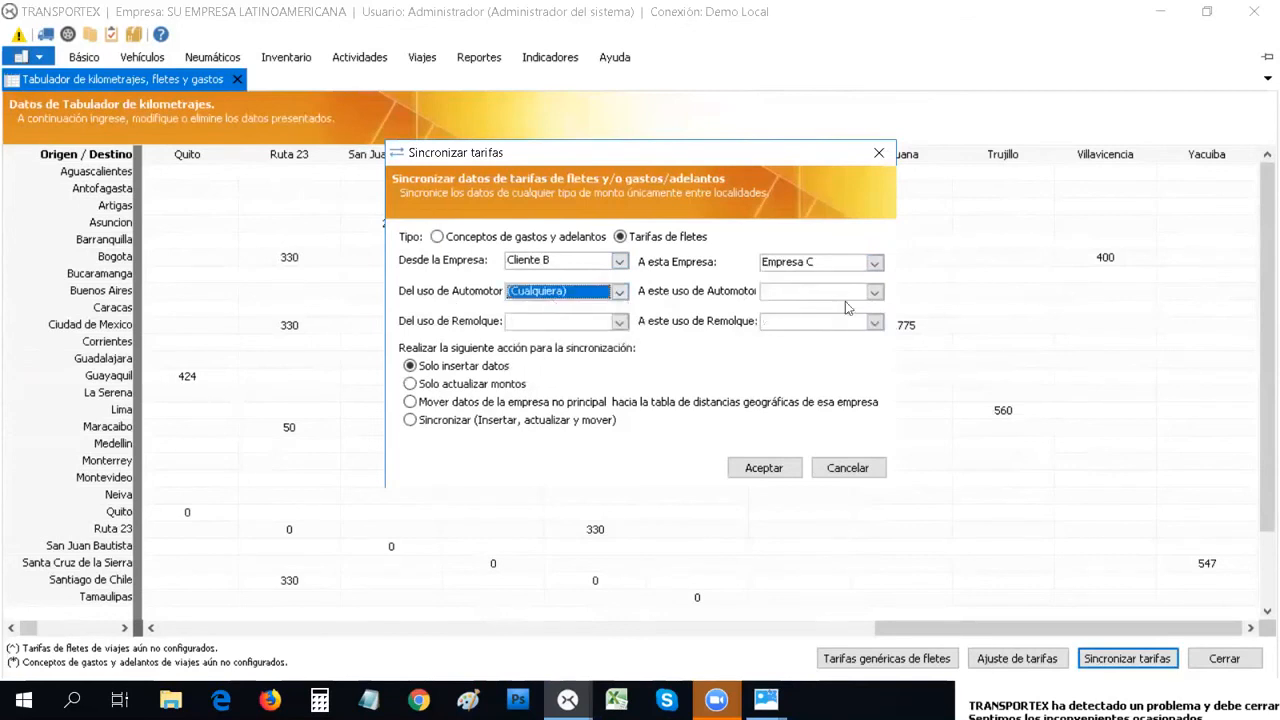
left_click(621, 294)
left_click(590, 357)
left_click(876, 291)
left_click(790, 358)
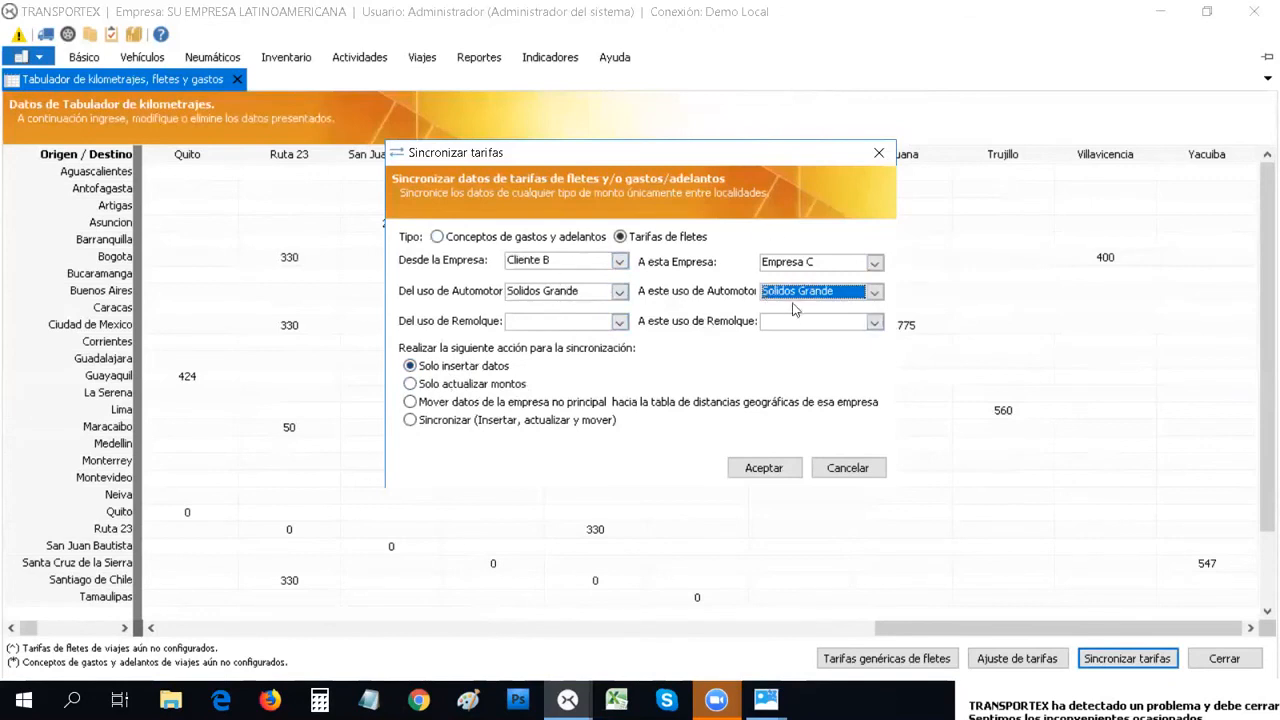
Try the synchronization actions from Solo actualizar montos to Sincronizar (Insertar, actualizar y mover), and cancel without synchronizing
left_click(463, 388)
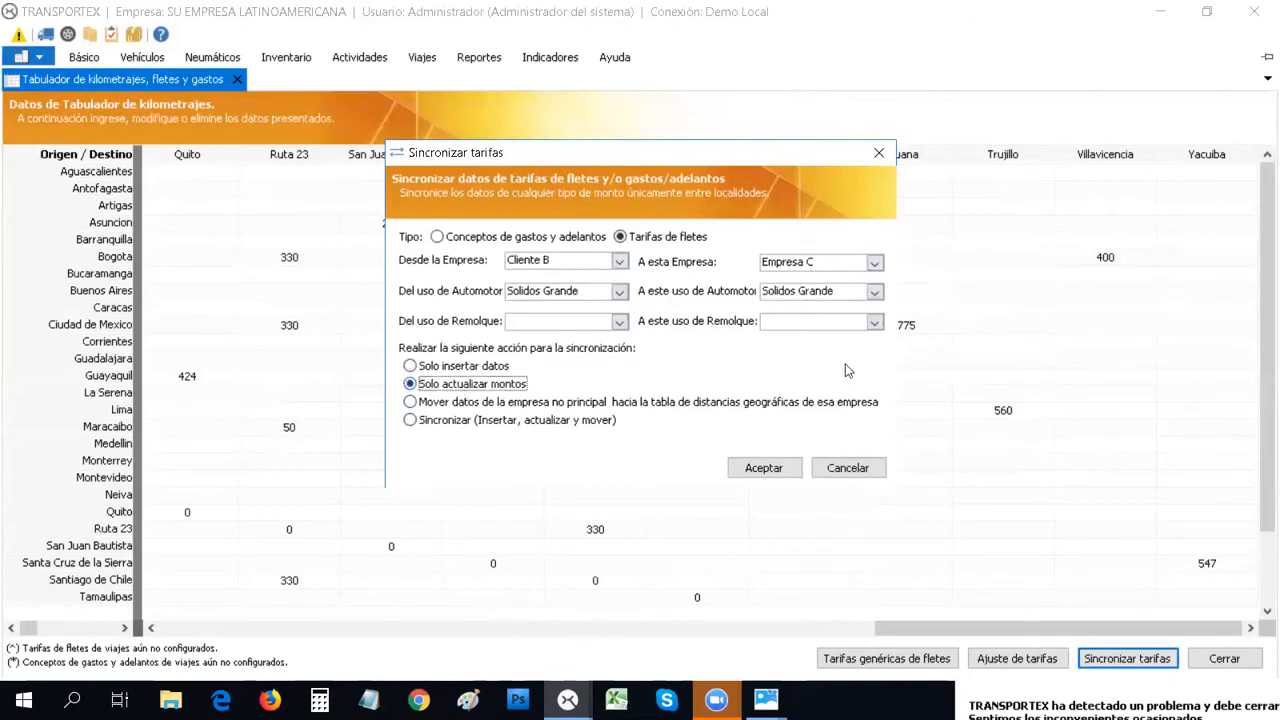
left_click(479, 405)
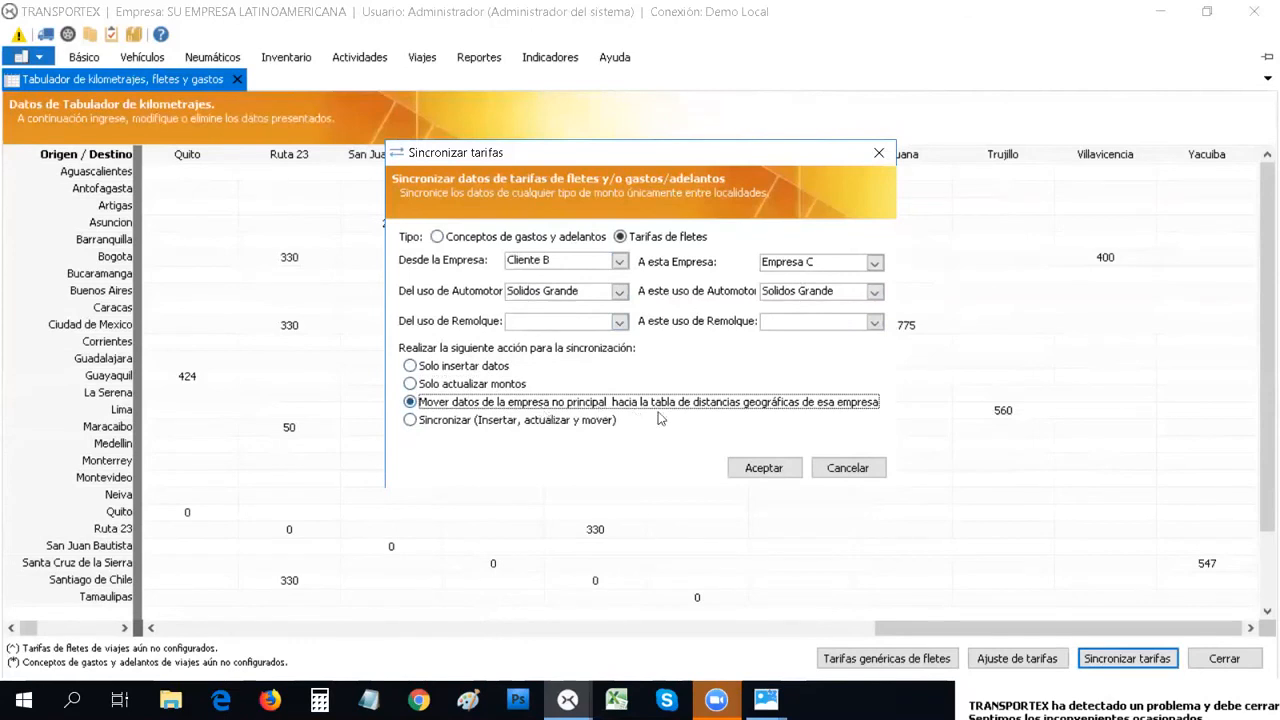
left_click(541, 422)
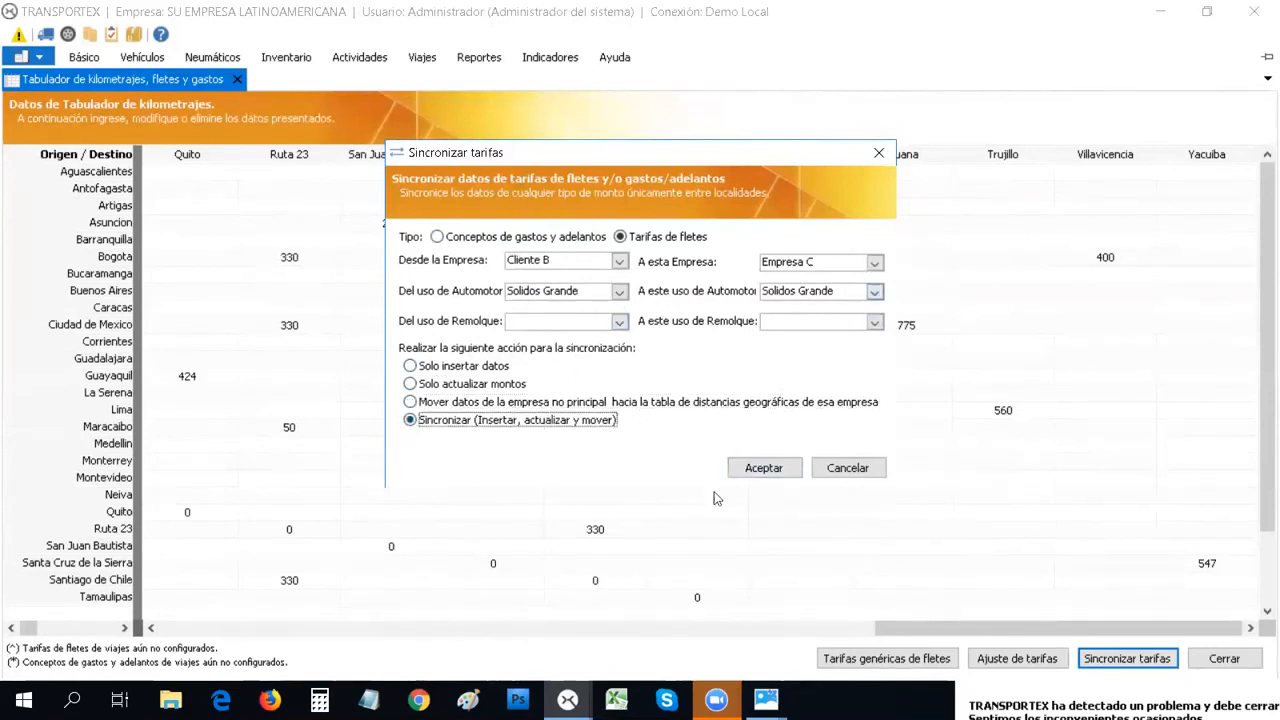
left_click(850, 470)
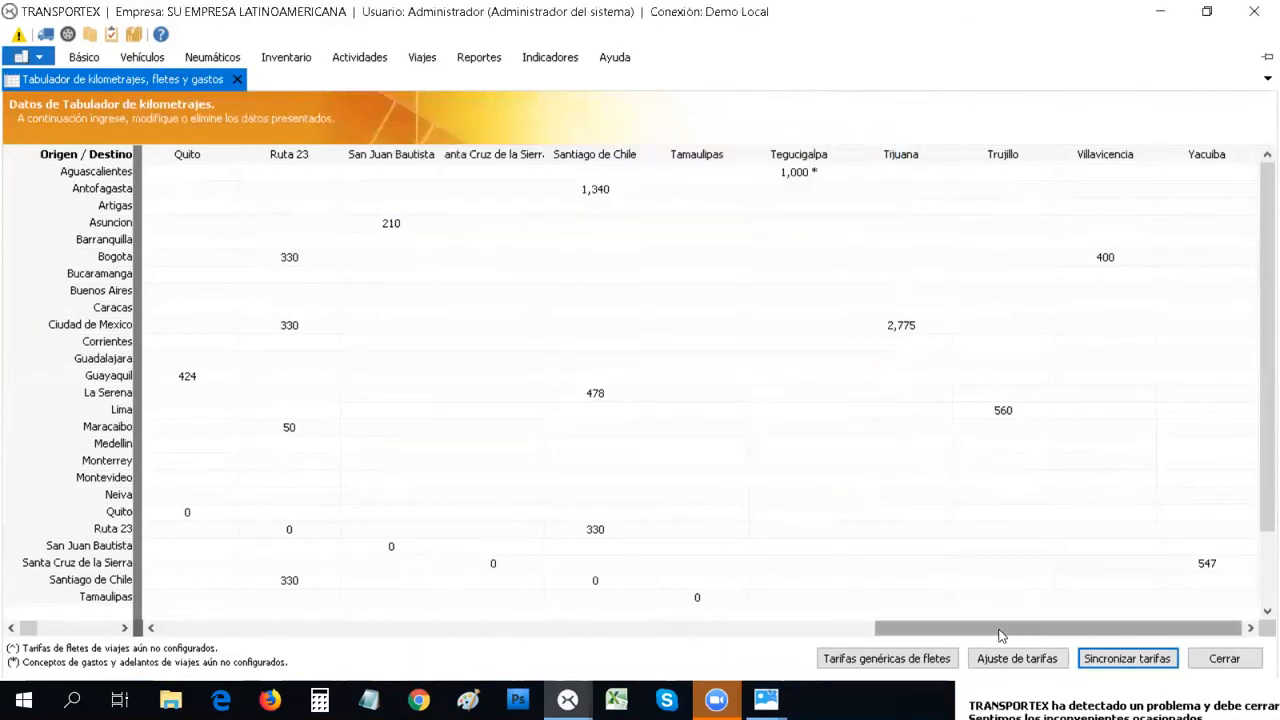
Open the company's Tarifas genéricas de fletes, check the Tipo de cálculo options, and remove the rate row without saving the change
key("shift+Tab")
key("shift+Tab")
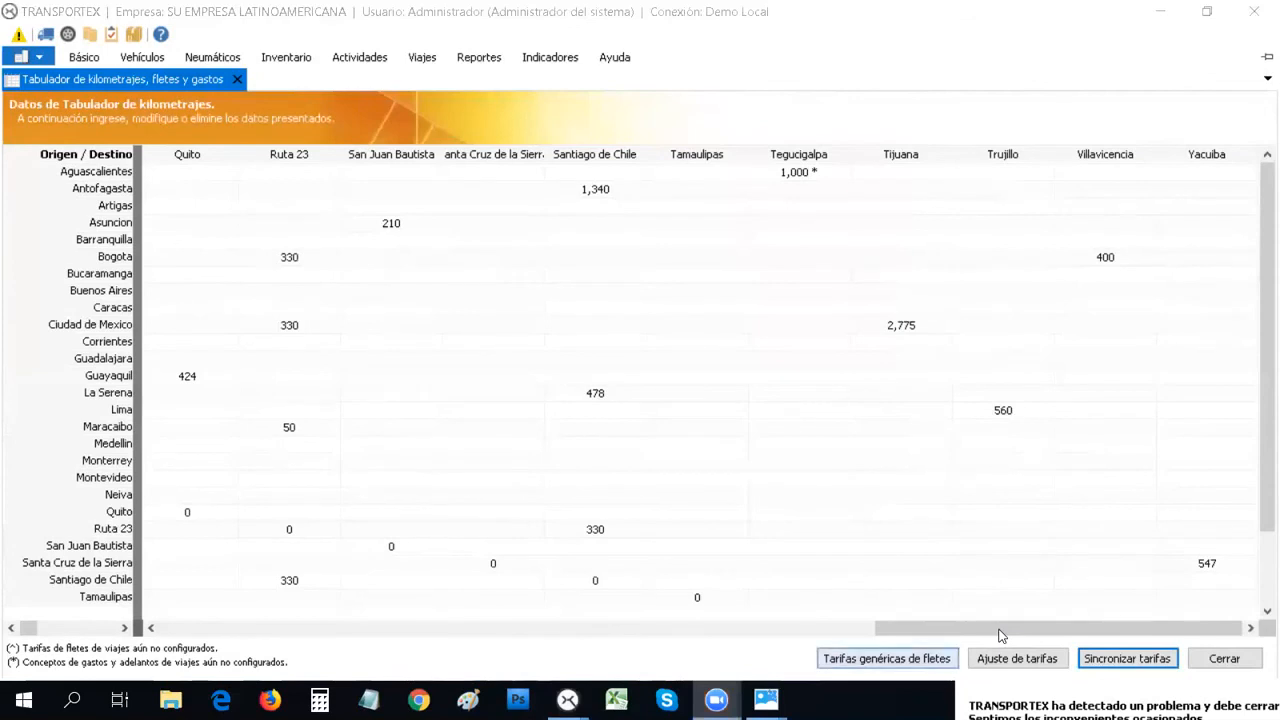
key("Return")
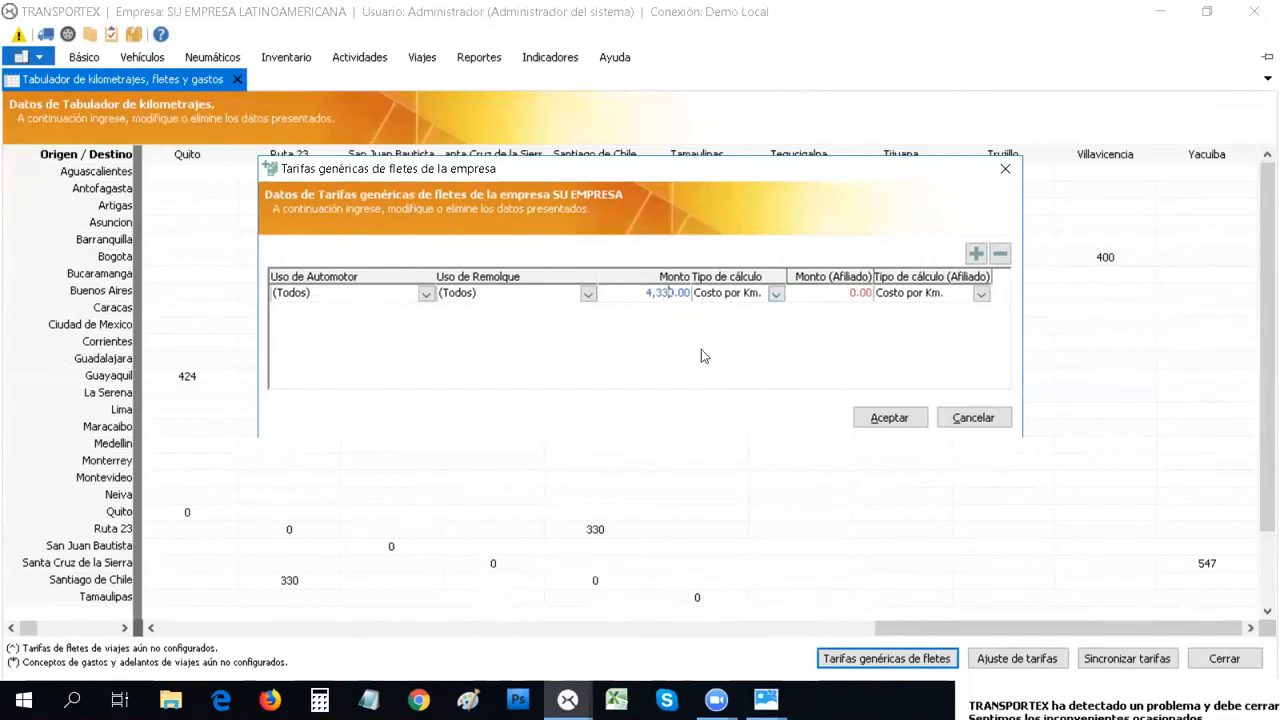
left_click(776, 293)
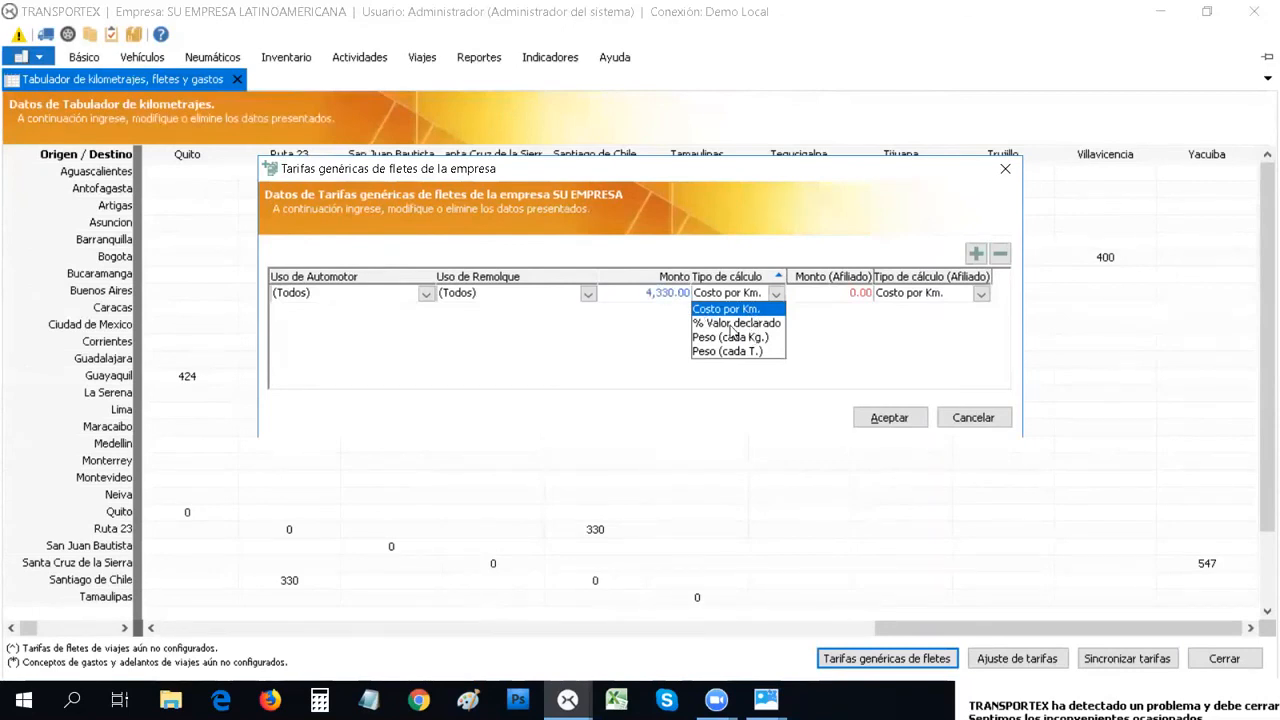
left_click(1000, 254)
left_click(975, 418)
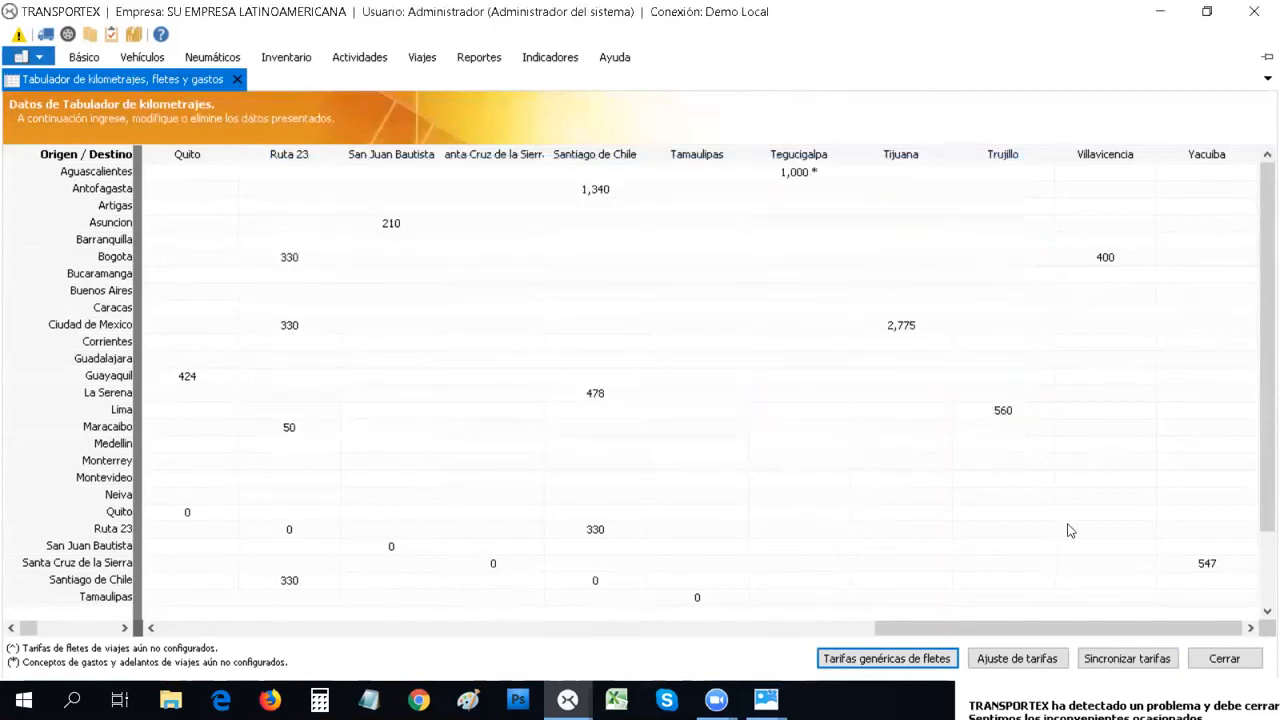